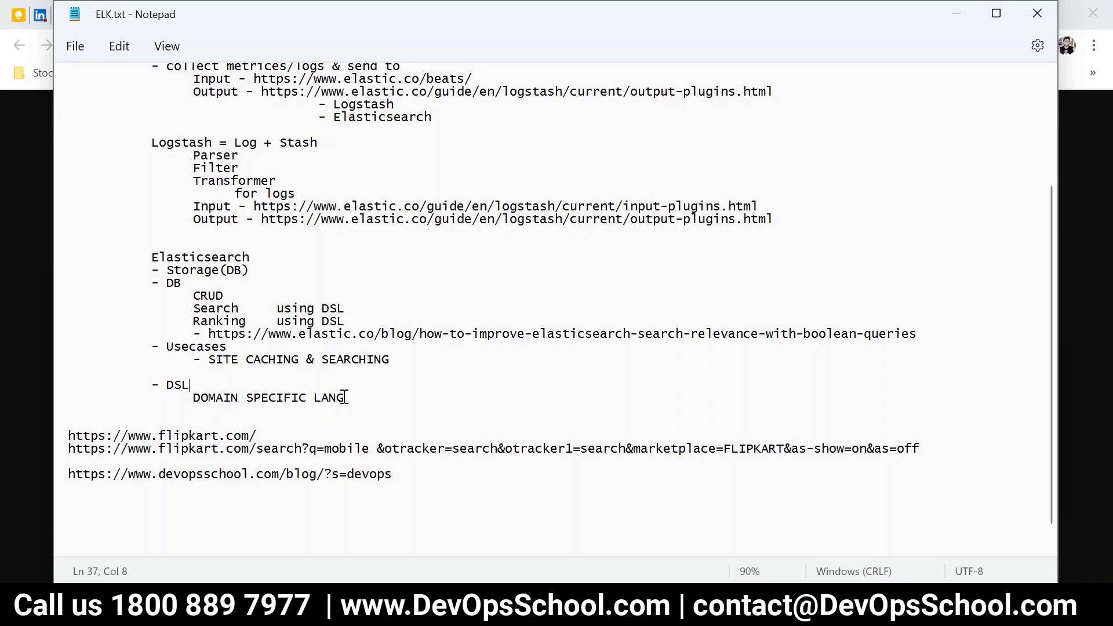
left_click(347, 397)
double_click(205, 397)
double_click(265, 397)
double_click(329, 397)
mouse_move(153, 269)
left_mouse_down()
mouse_move(235, 312)
mouse_move(252, 339)
mouse_move(228, 348)
left_mouse_up()
double_click(188, 258)
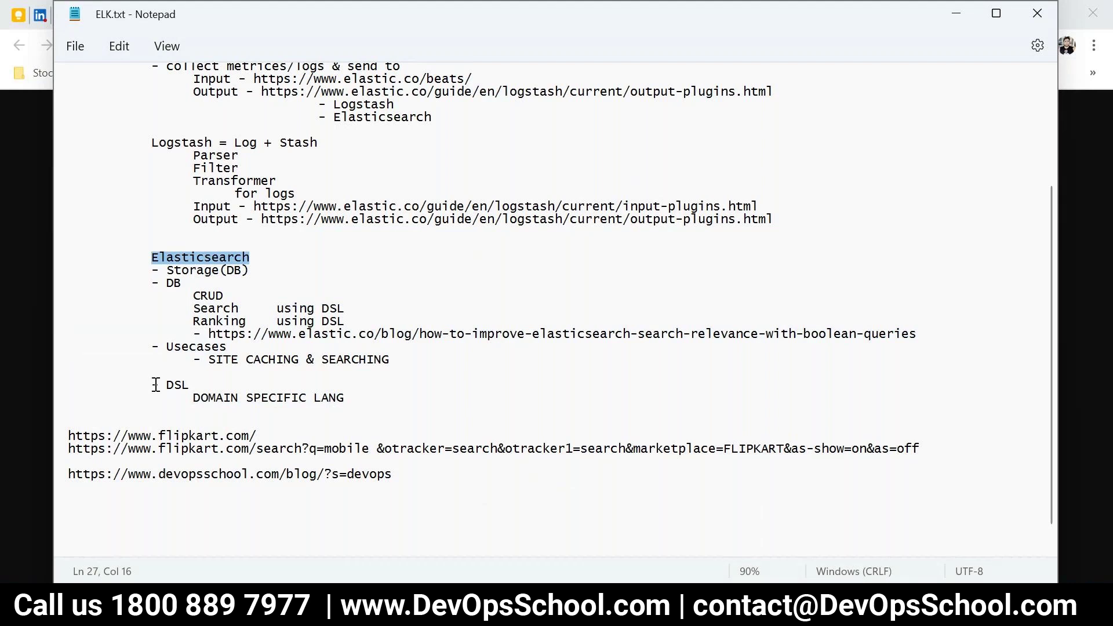
left_click_drag(151, 385, 367, 405)
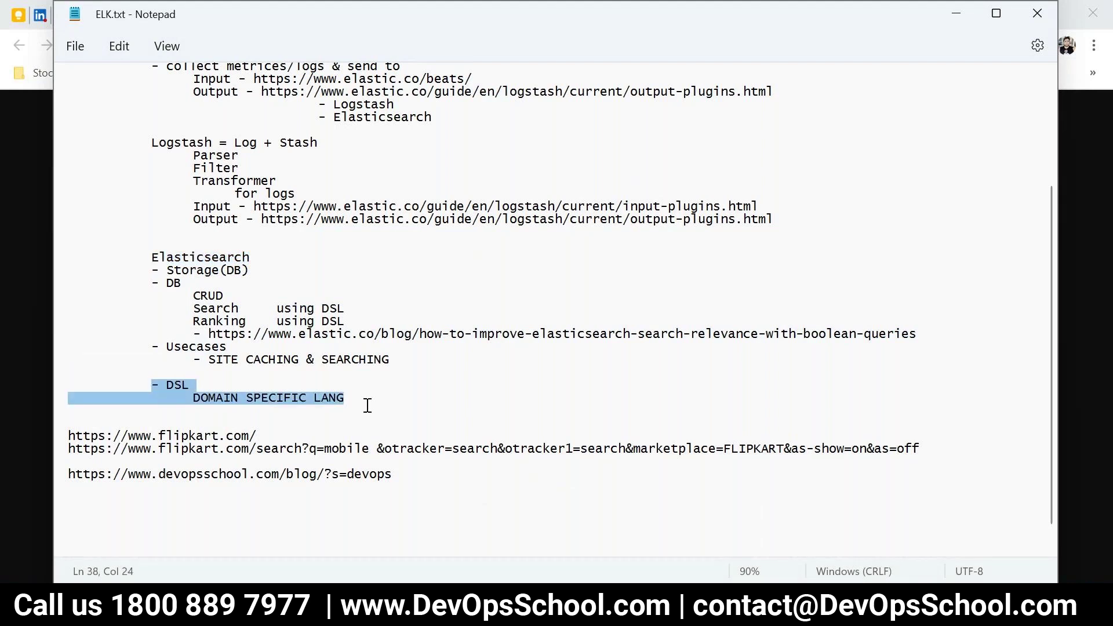
key("alt+Tab")
Search Google for 'elasticsearch dsl' and open the 'Query DSL | Elasticsearch Guide' result
left_click(845, 46)
left_click(845, 47)
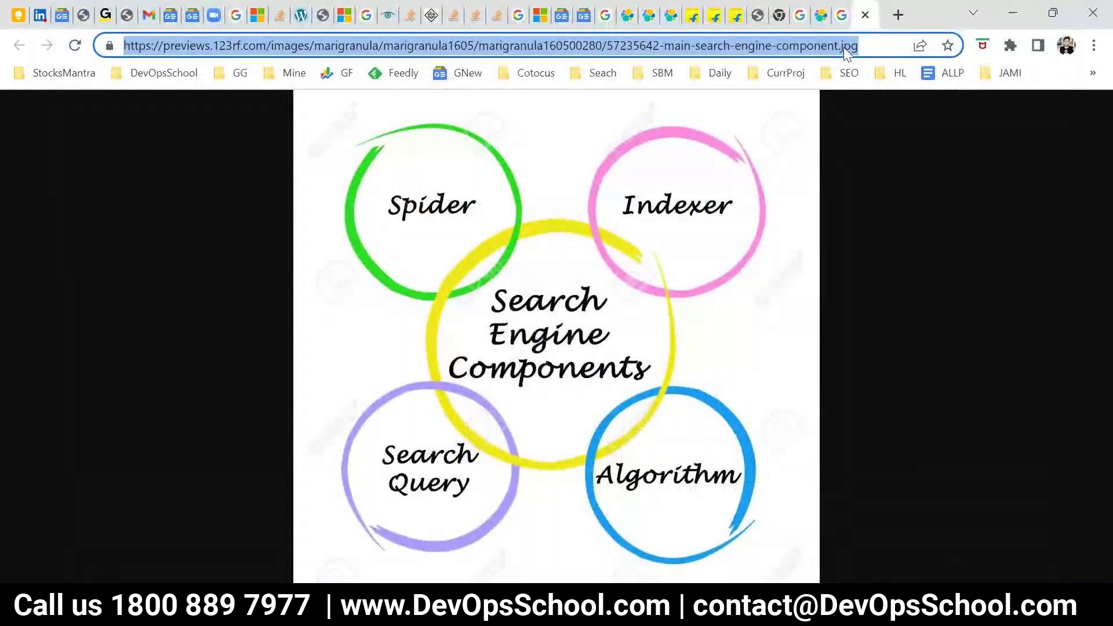
type("el")
key("End")
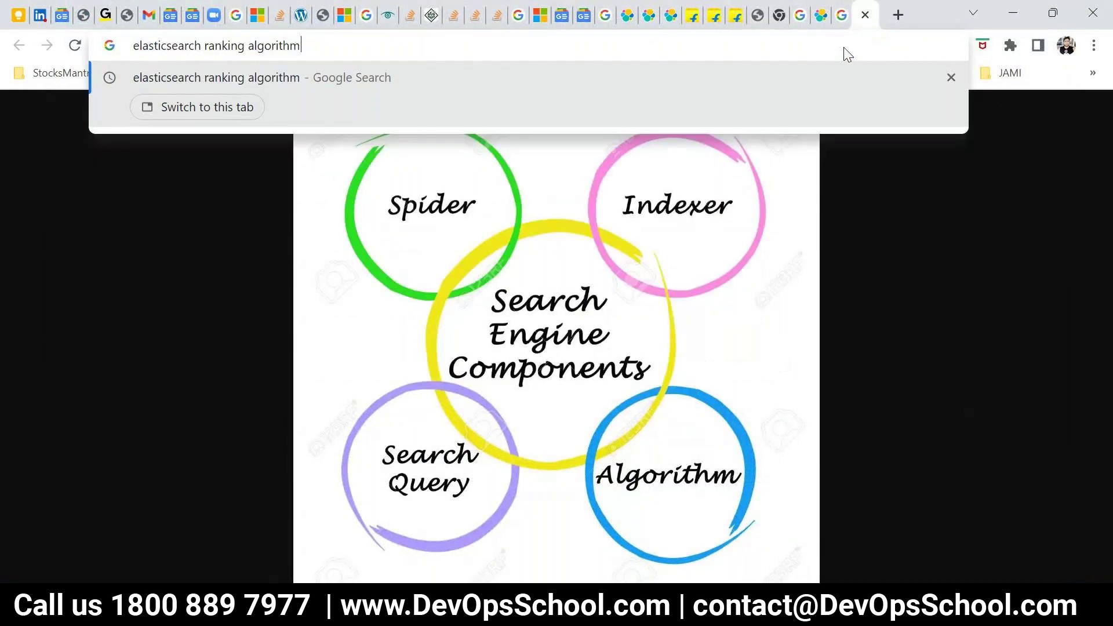
key("BackSpace")
key("BackSpace")
key("BackSpace")
key("BackSpace")
key("BackSpace")
key("BackSpace")
key("BackSpace")
key("BackSpace")
key("BackSpace")
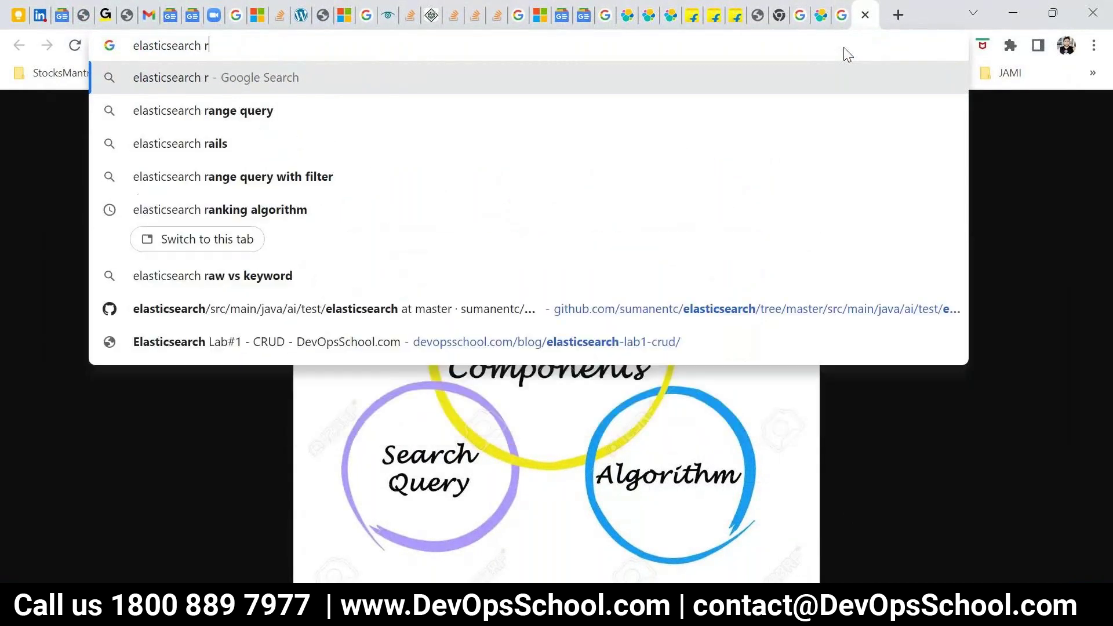
key("BackSpace")
type("ds")
type("l")
key("Return")
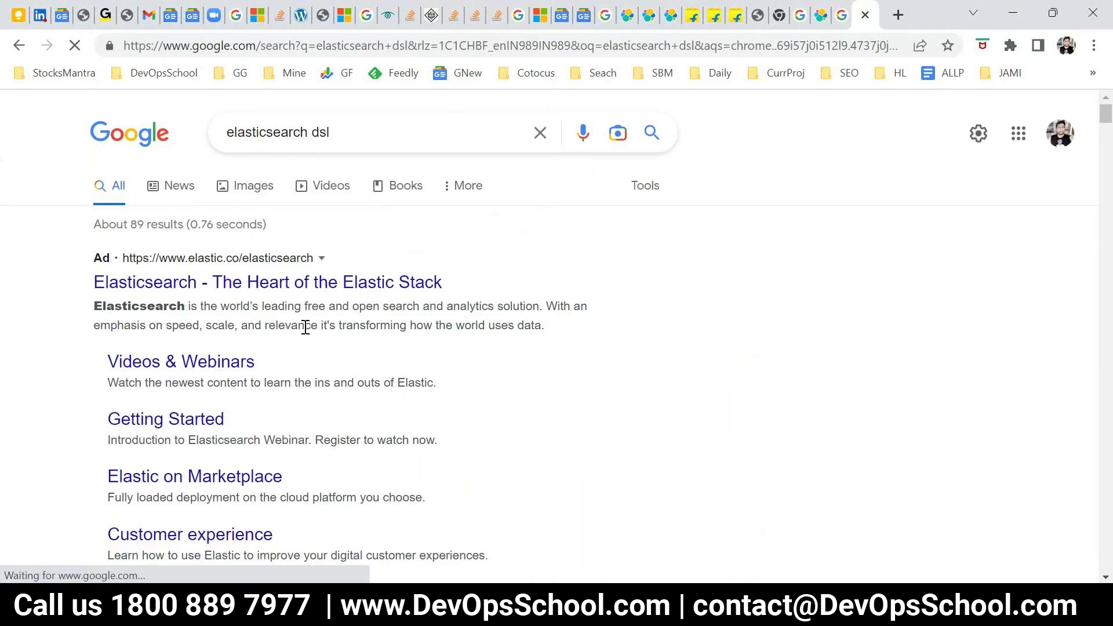
scroll(306, 328, "down", 4)
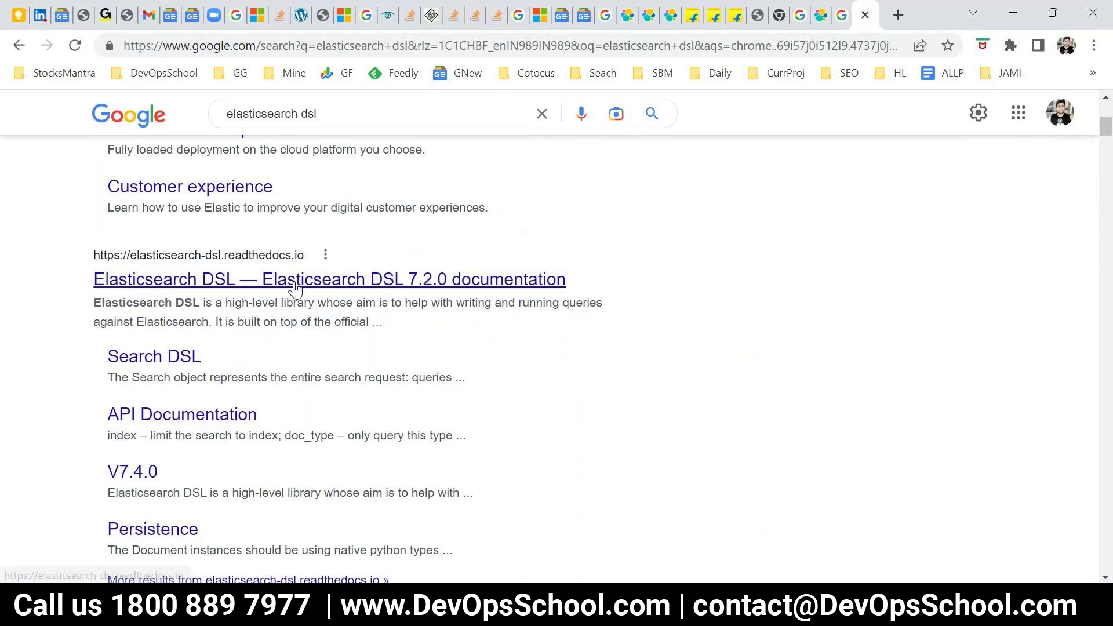
scroll(438, 400, "down", 3)
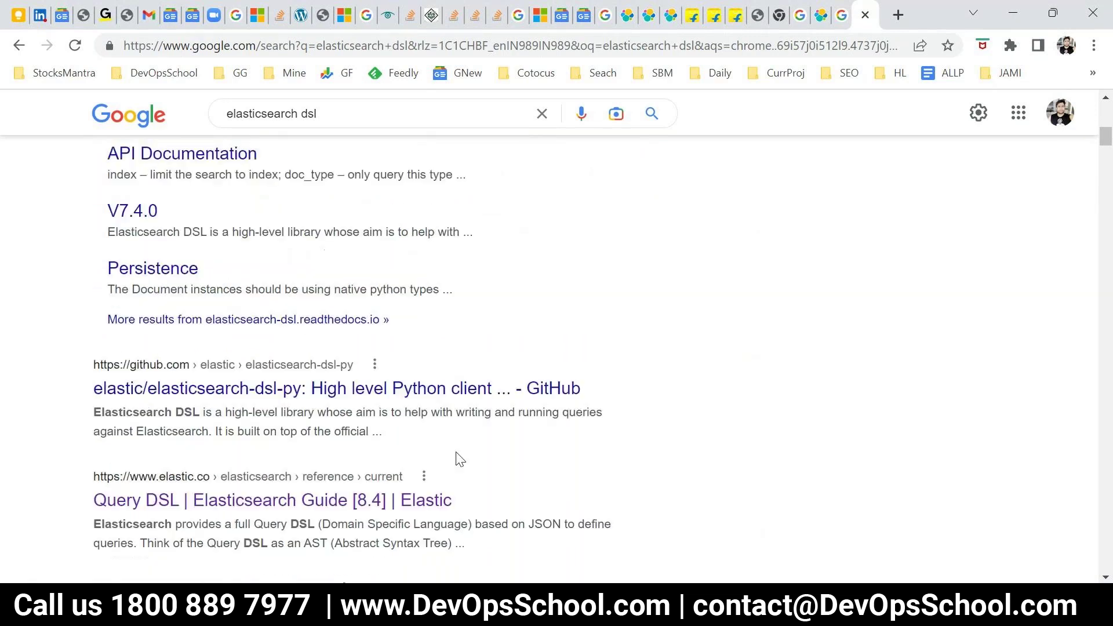
left_click(310, 505)
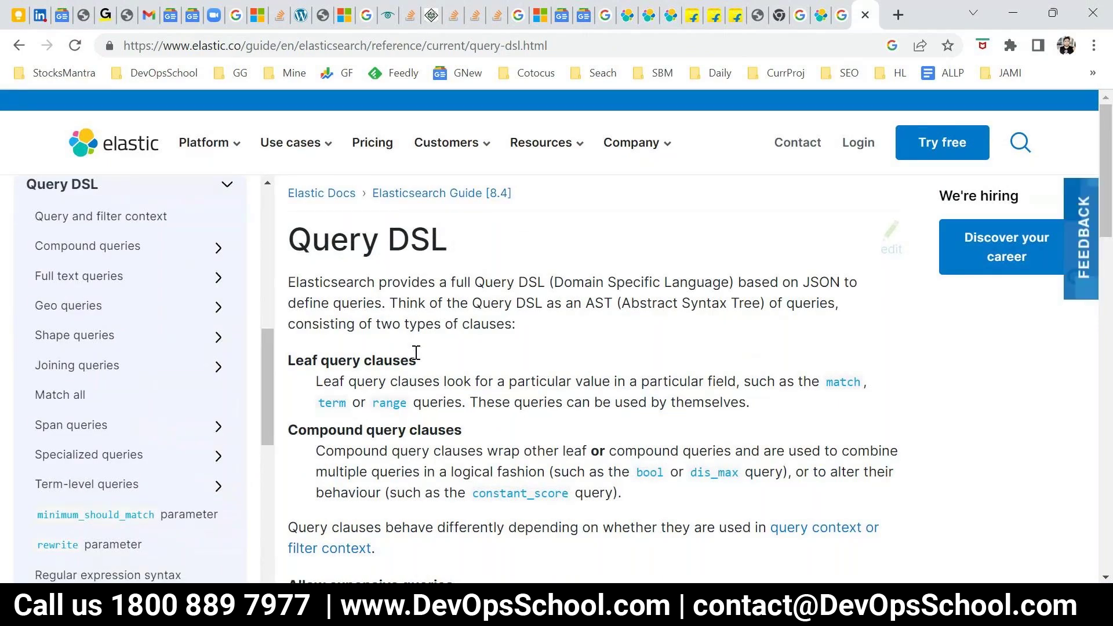
left_click_drag(553, 281, 728, 283)
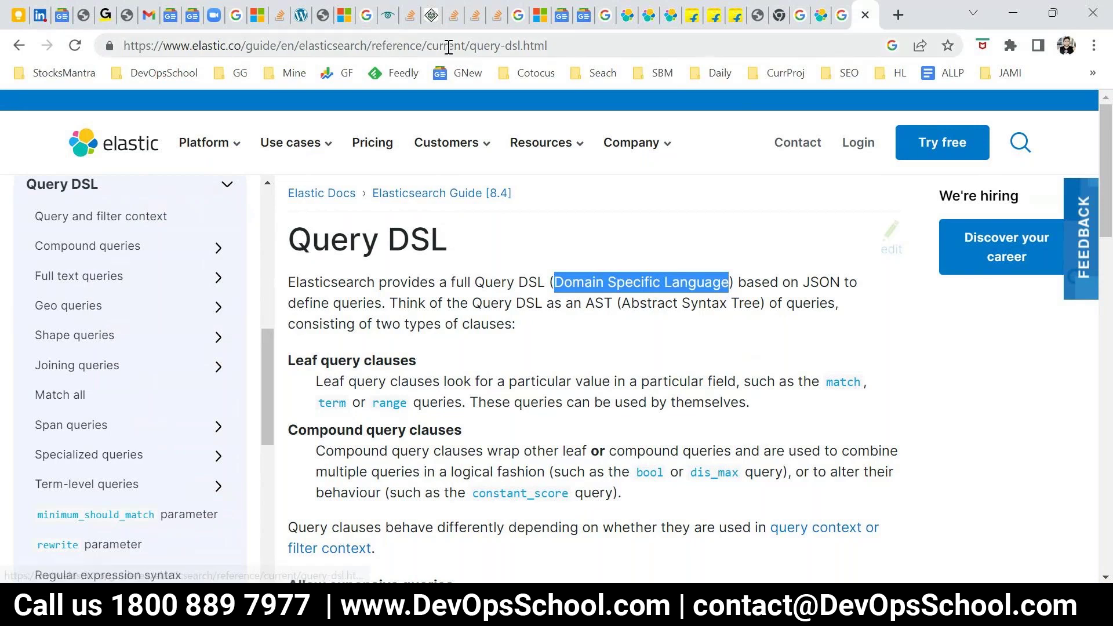
Paste the Query DSL page link on a new line under DOMAIN SPECIFIC LANG and save
key("alt+Tab")
left_click(356, 400)
key("Return")
type("https://www.elastic.co/guide/en/elasticsearch/reference/current/query-dsl.html")
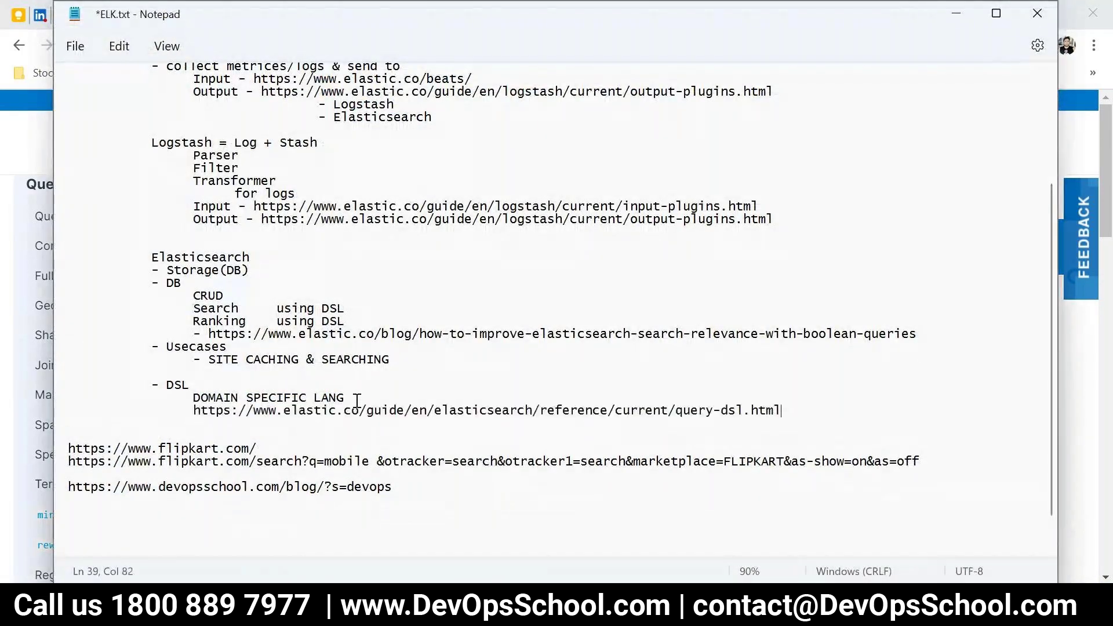
key("ctrl+s")
Highlight the DSL block, the Search using DSL line, and the Ranking line with its blog link
left_click_drag(782, 410, 99, 391)
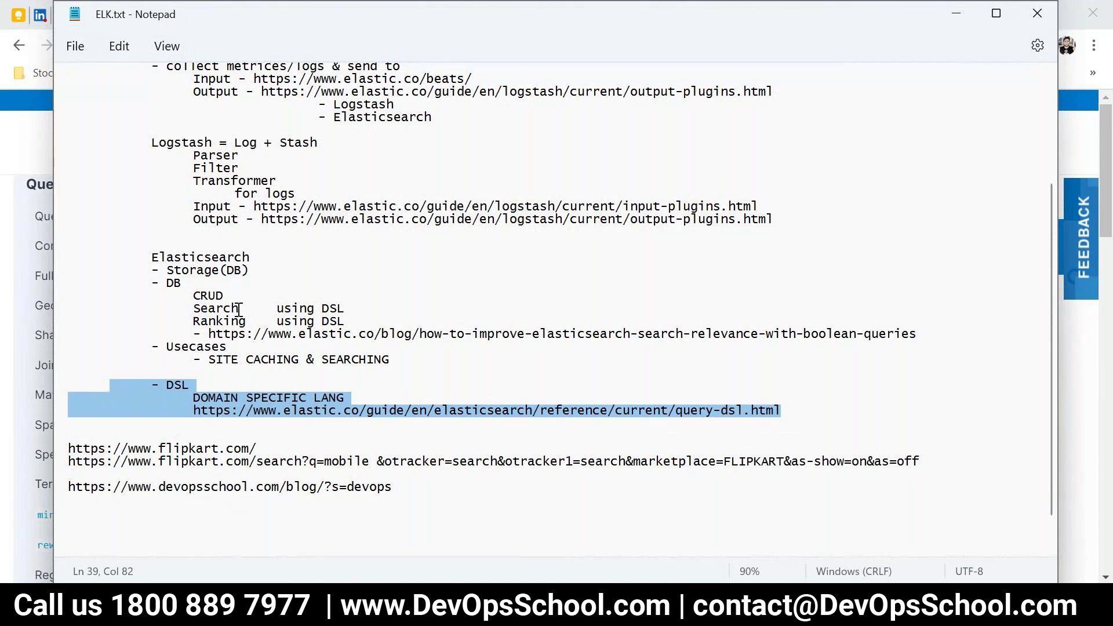
left_click_drag(239, 309, 193, 309)
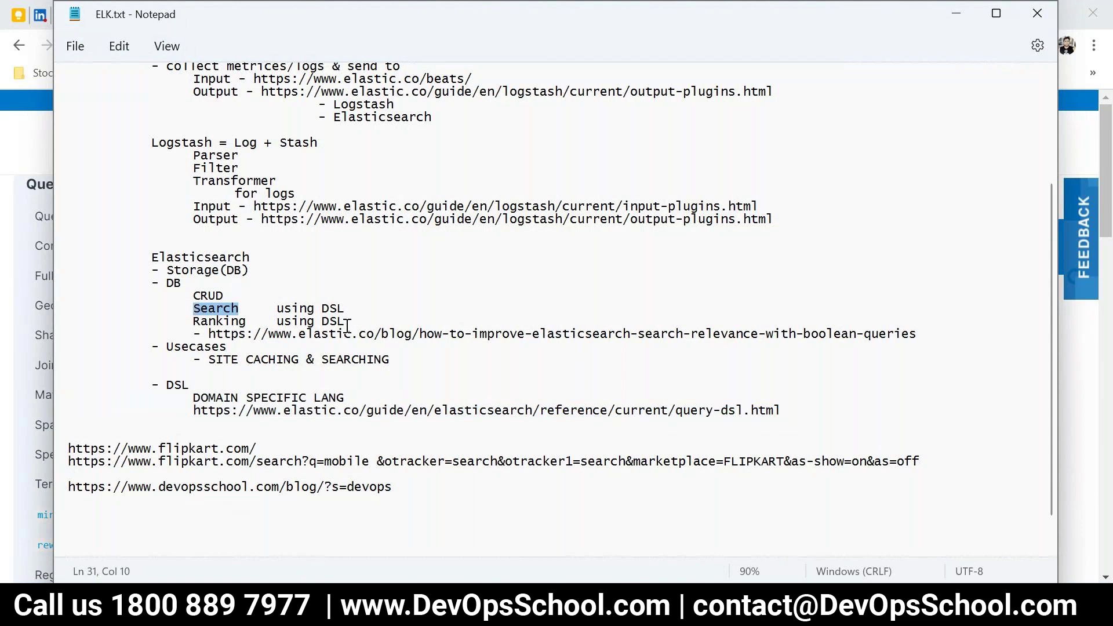
left_click(312, 321)
left_click_drag(344, 308, 192, 309)
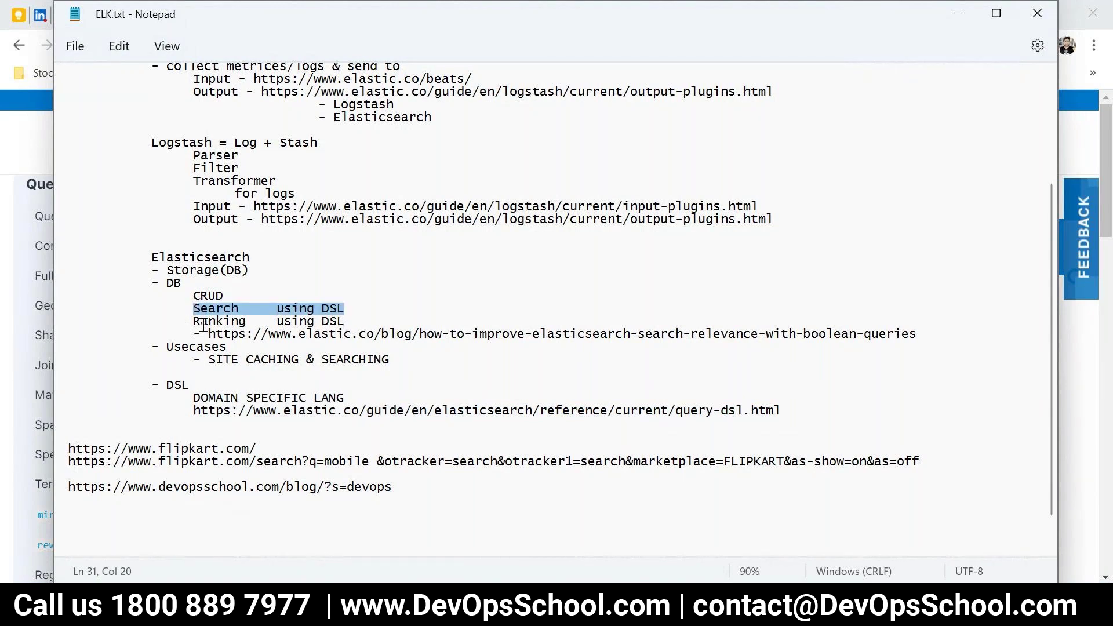
left_click_drag(193, 320, 796, 333)
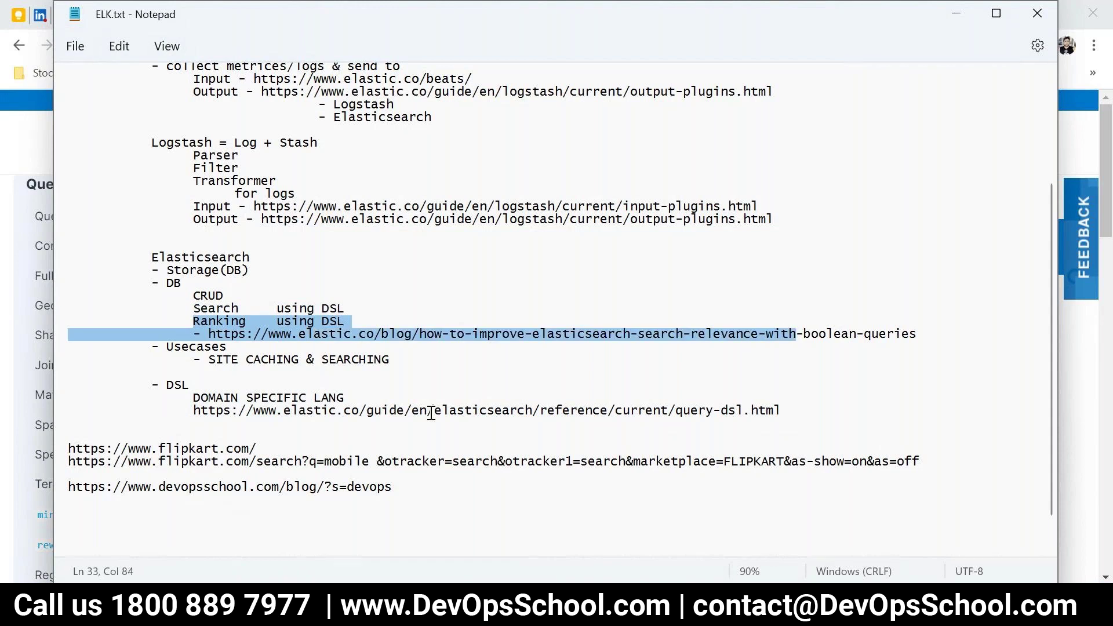
key("alt+Tab")
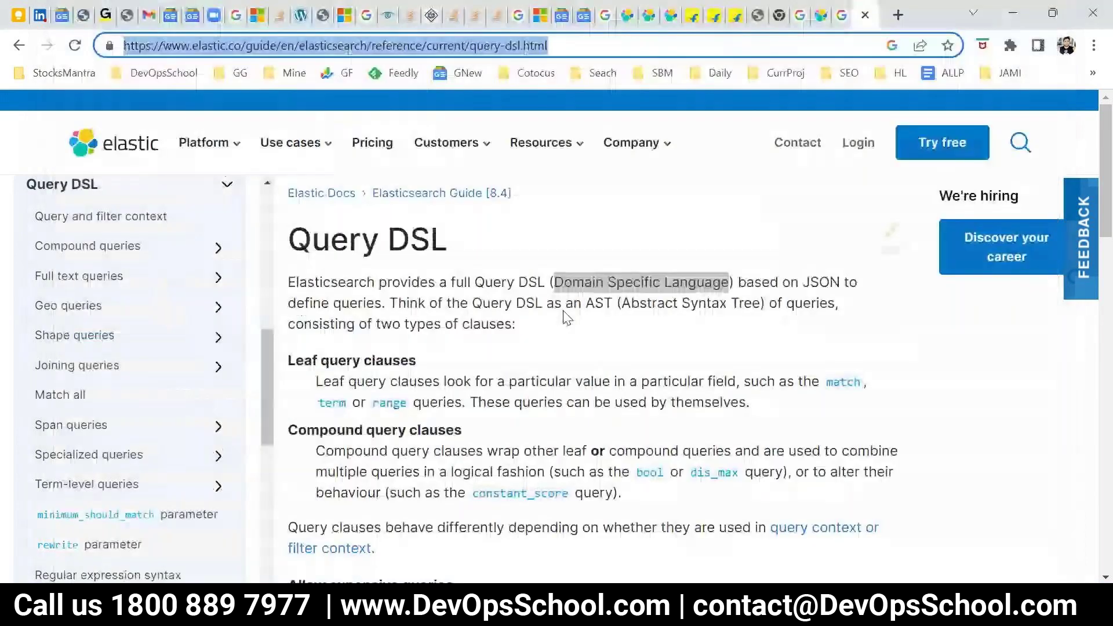
left_click(841, 15)
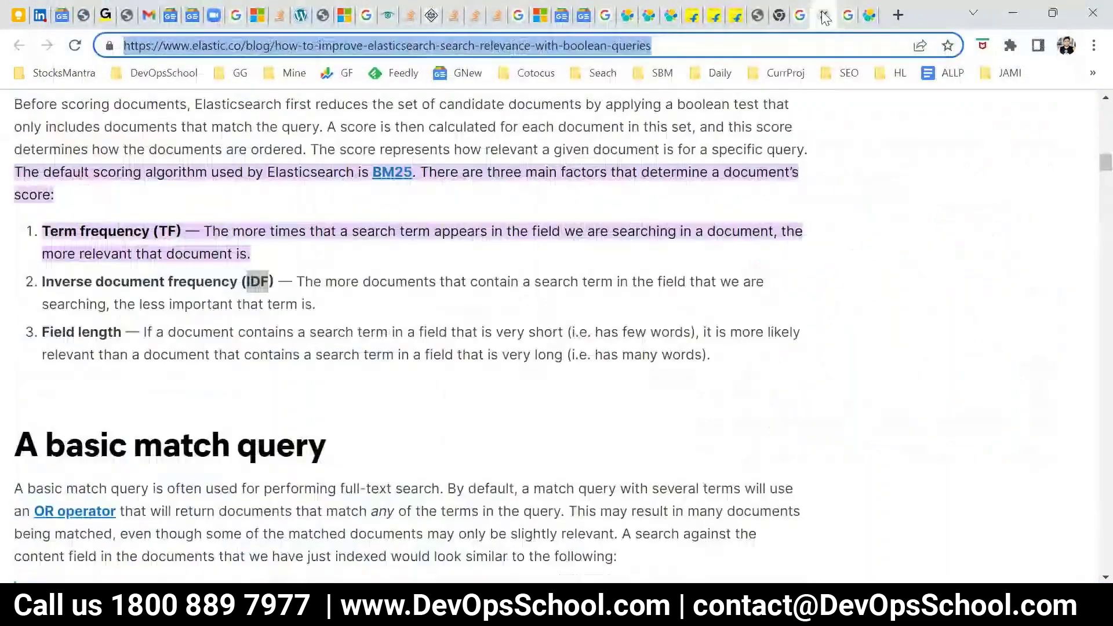
double_click(255, 282)
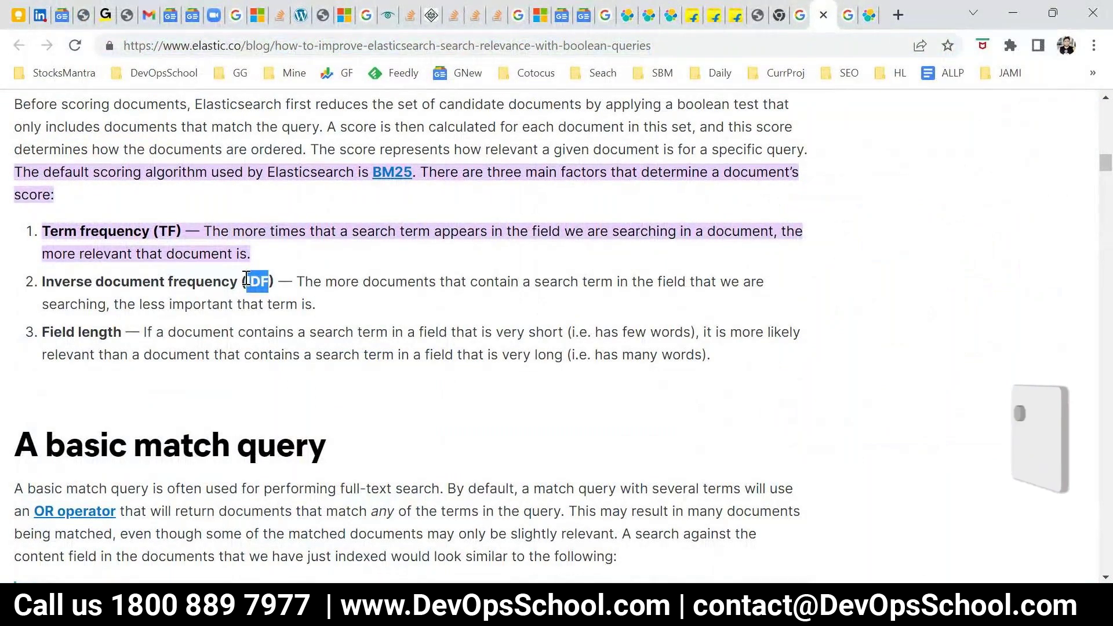
left_click(343, 305)
scroll(365, 347, "up", 2)
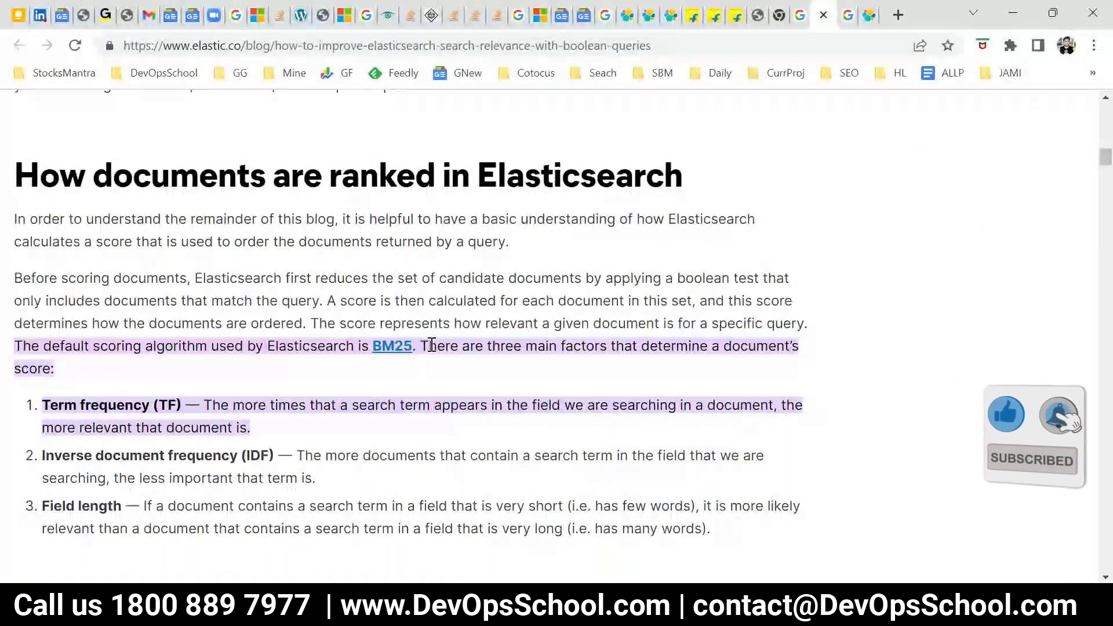
left_click_drag(418, 346, 372, 347)
scroll(383, 401, "down", 5)
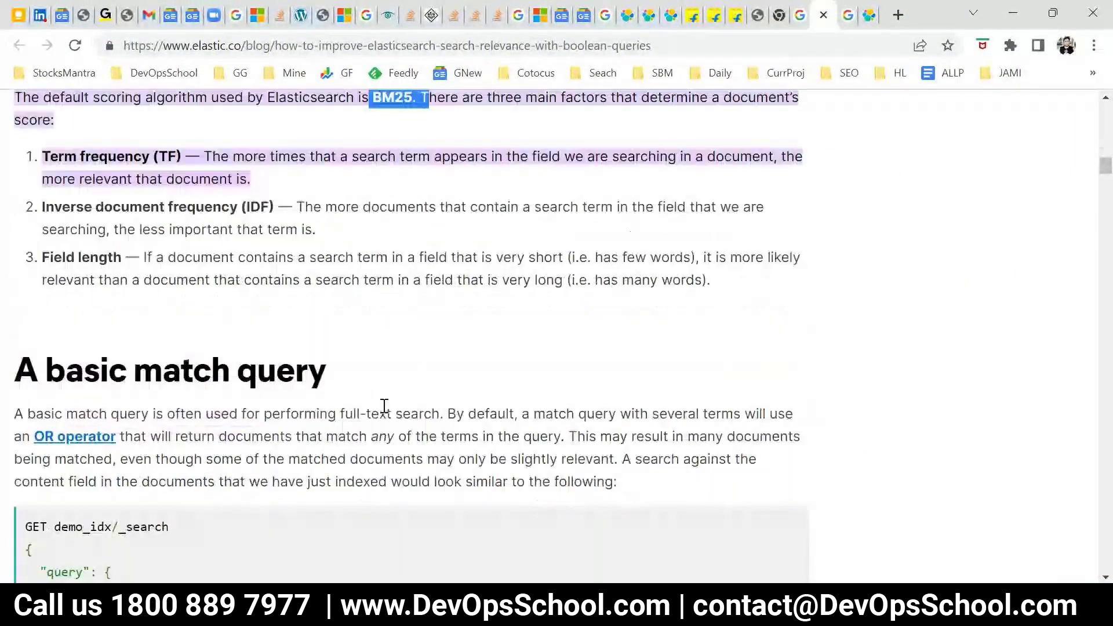
scroll(383, 407, "up", 3)
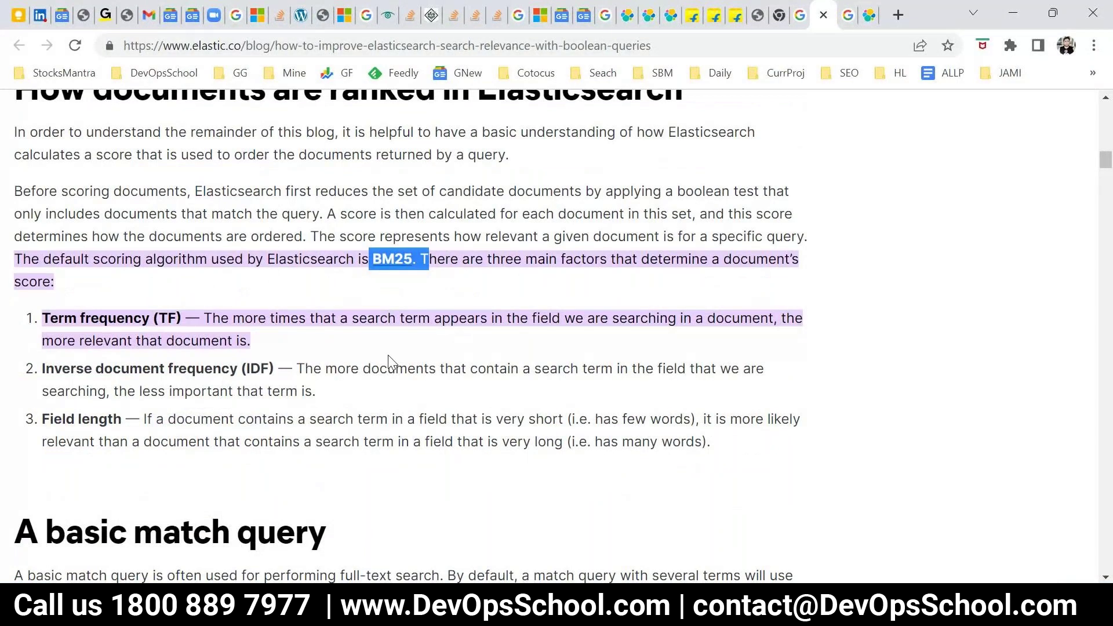
key("alt+Tab")
mouse_move(166, 385)
left_mouse_down()
mouse_move(783, 411)
mouse_move(100, 383)
left_mouse_up()
left_click(545, 410)
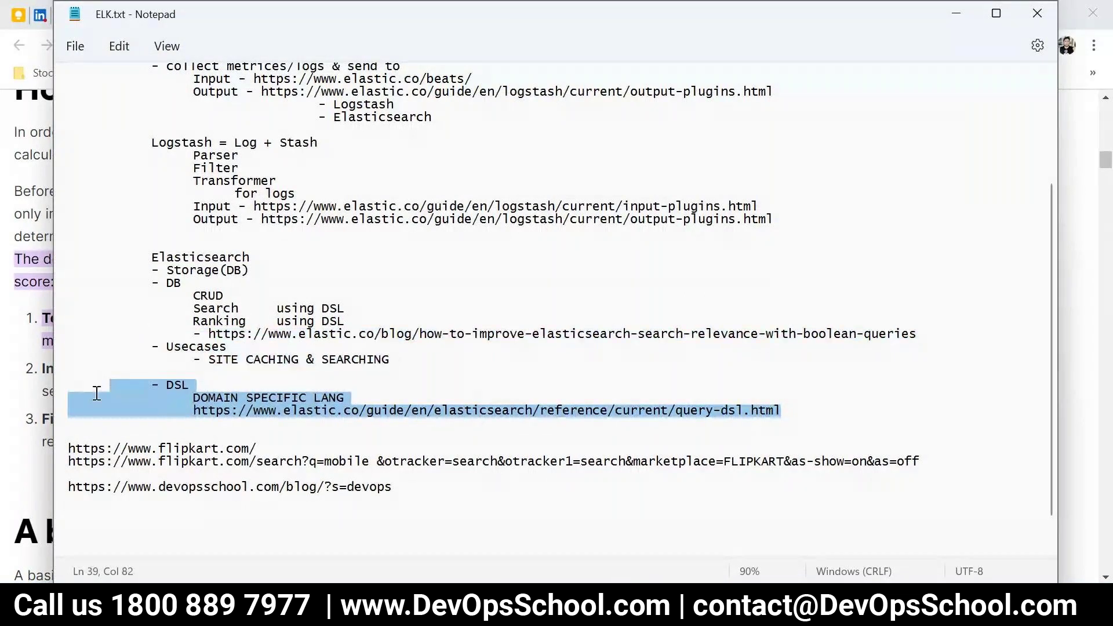
key("shift+Down")
scroll(302, 387, "up", 2)
scroll(265, 310, "up", 1)
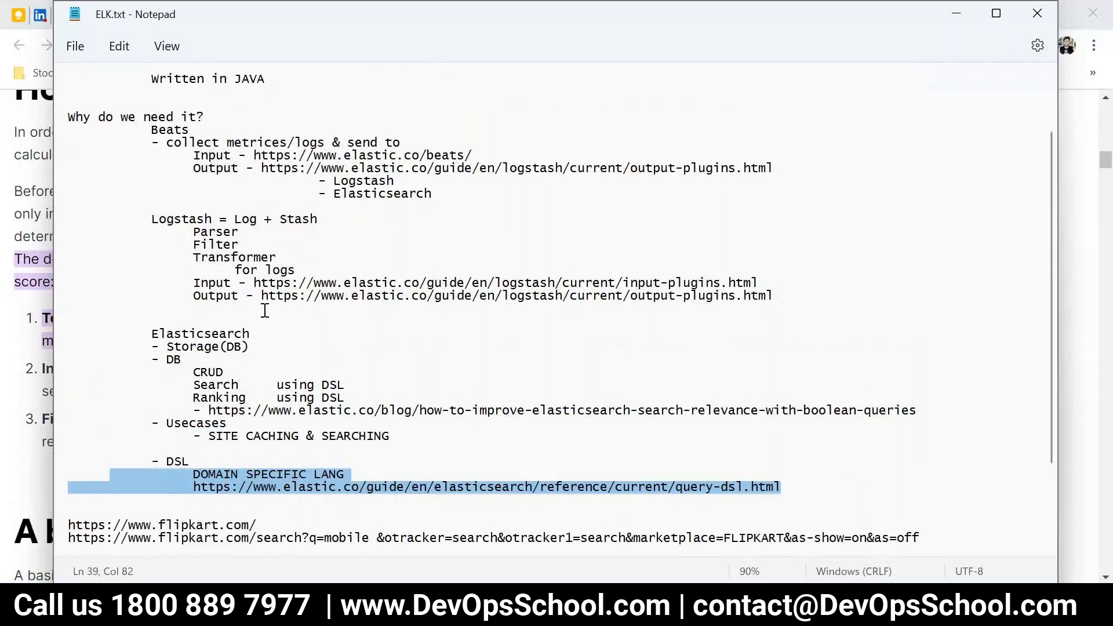
left_click_drag(129, 117, 334, 300)
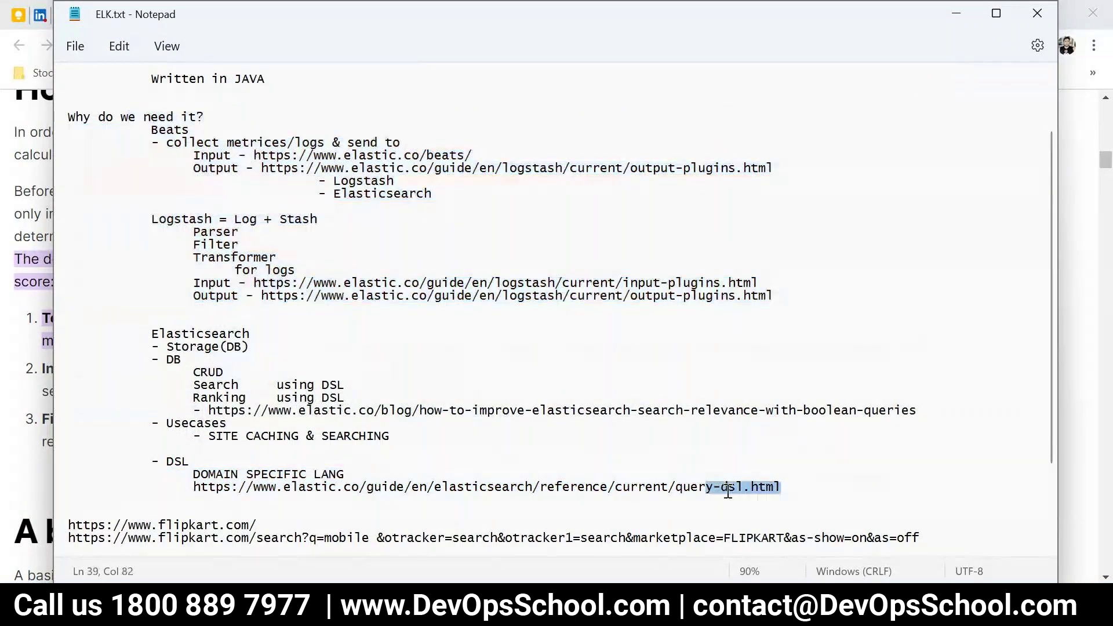
left_click_drag(729, 490, 114, 458)
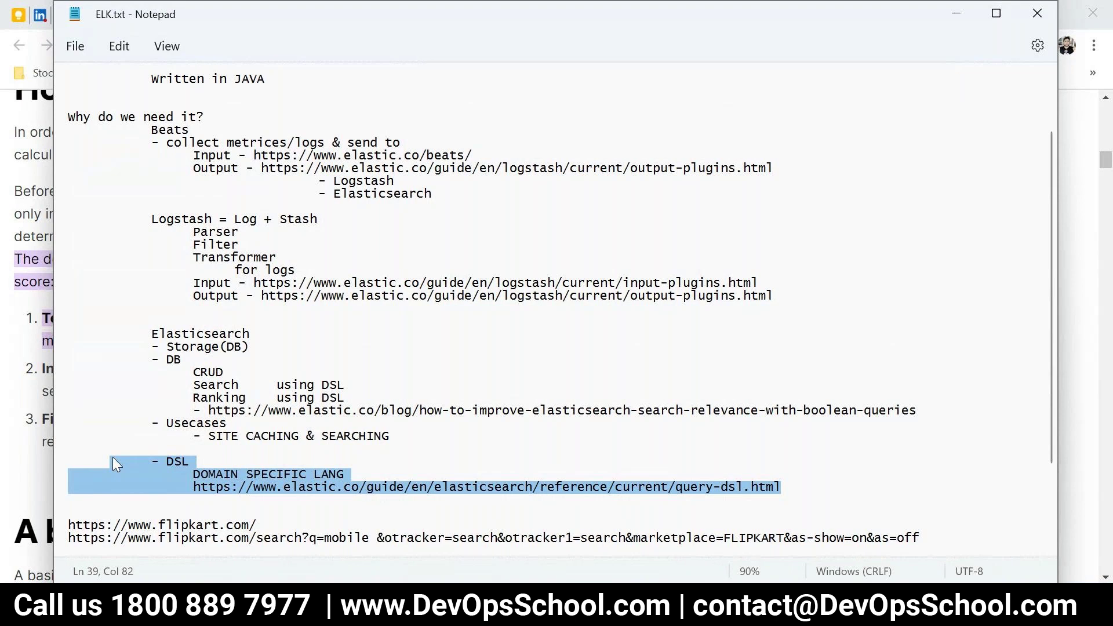
left_click(273, 463)
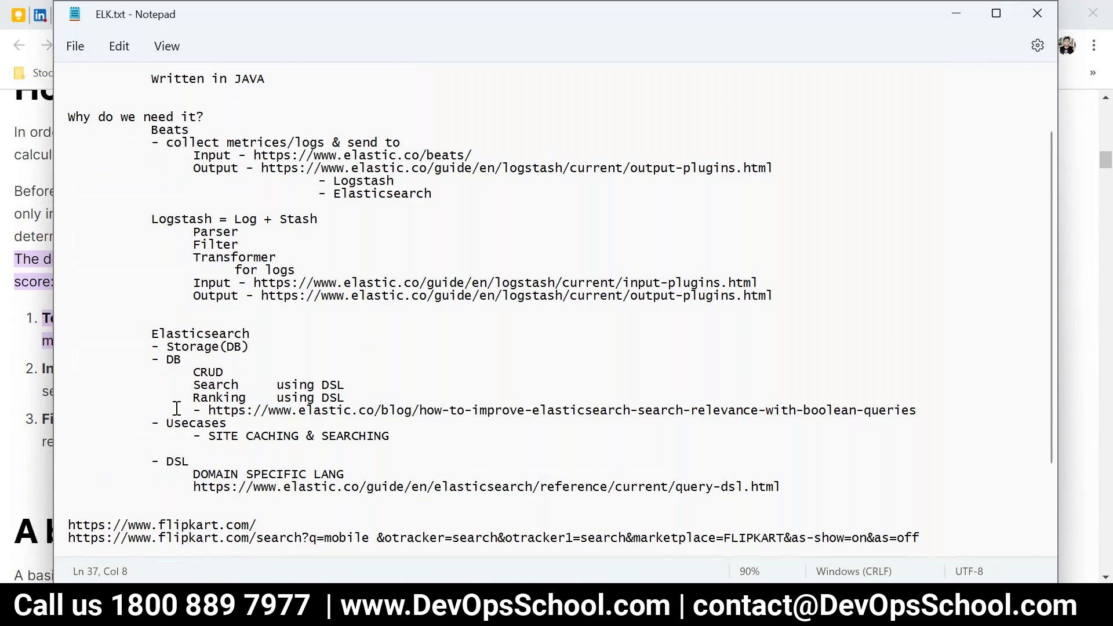
left_click(150, 336)
left_click_drag(151, 335, 256, 339)
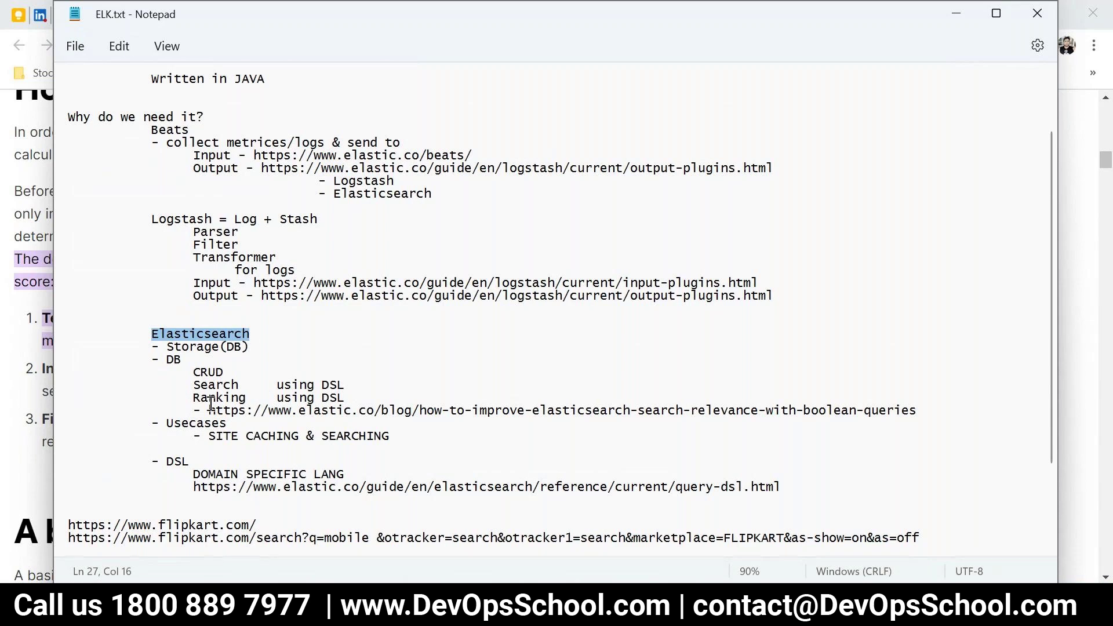
left_click_drag(193, 385, 375, 389)
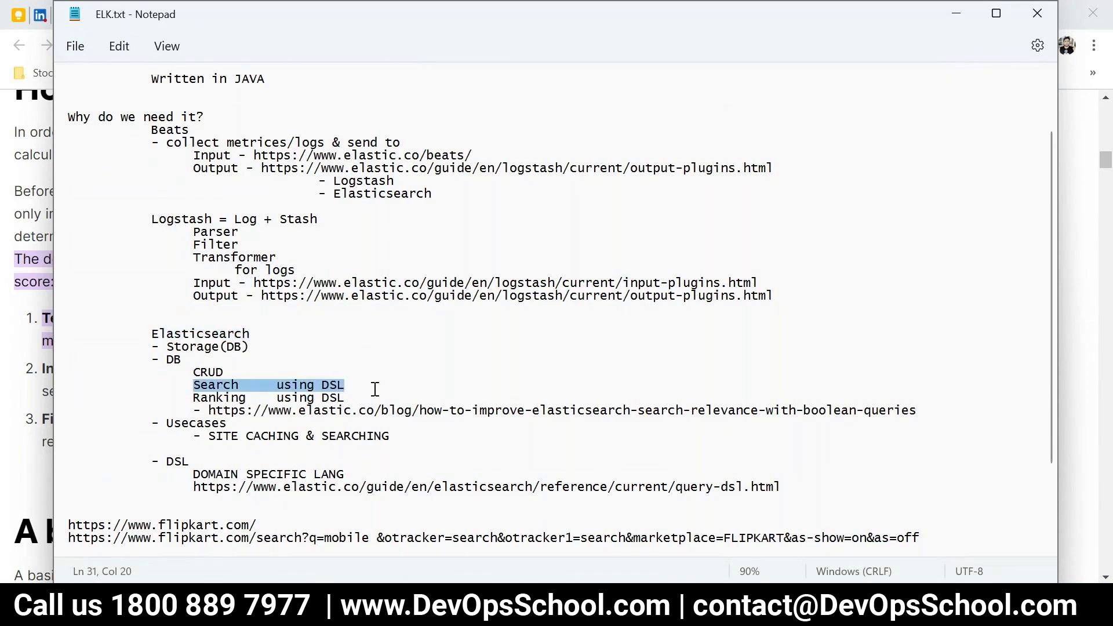
left_click(377, 399, "shift")
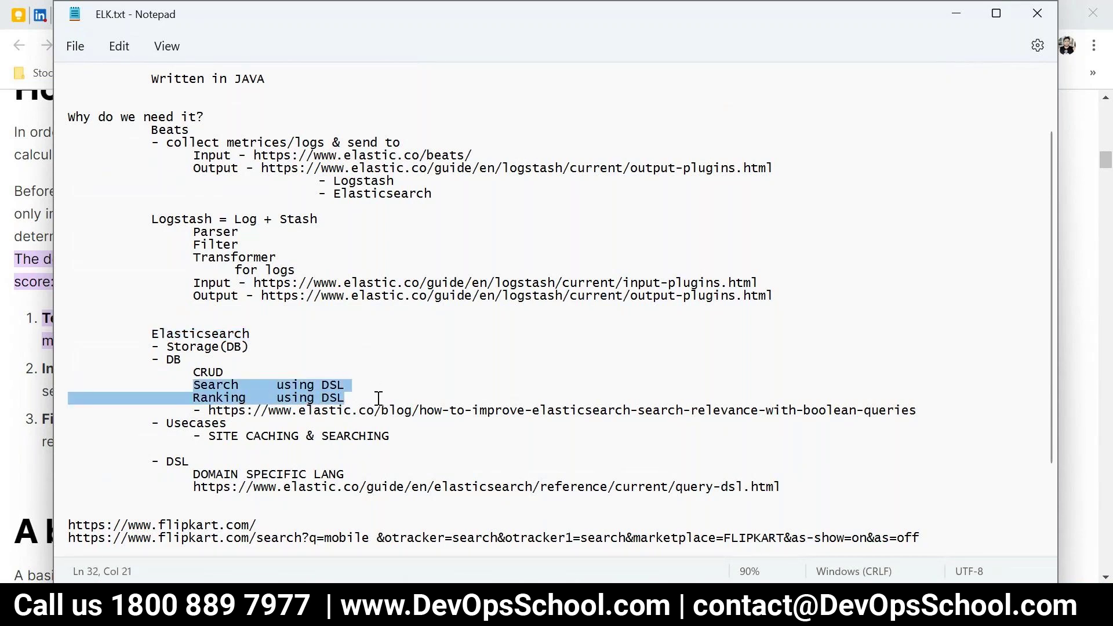
left_click_drag(68, 460, 345, 475)
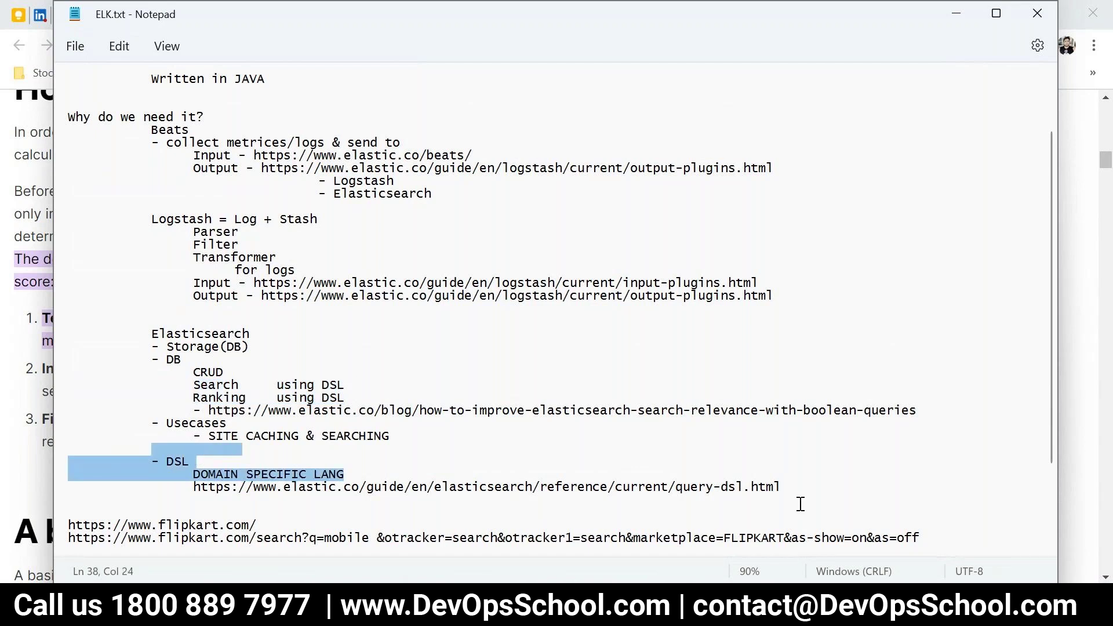
left_click(801, 499)
left_click(801, 489)
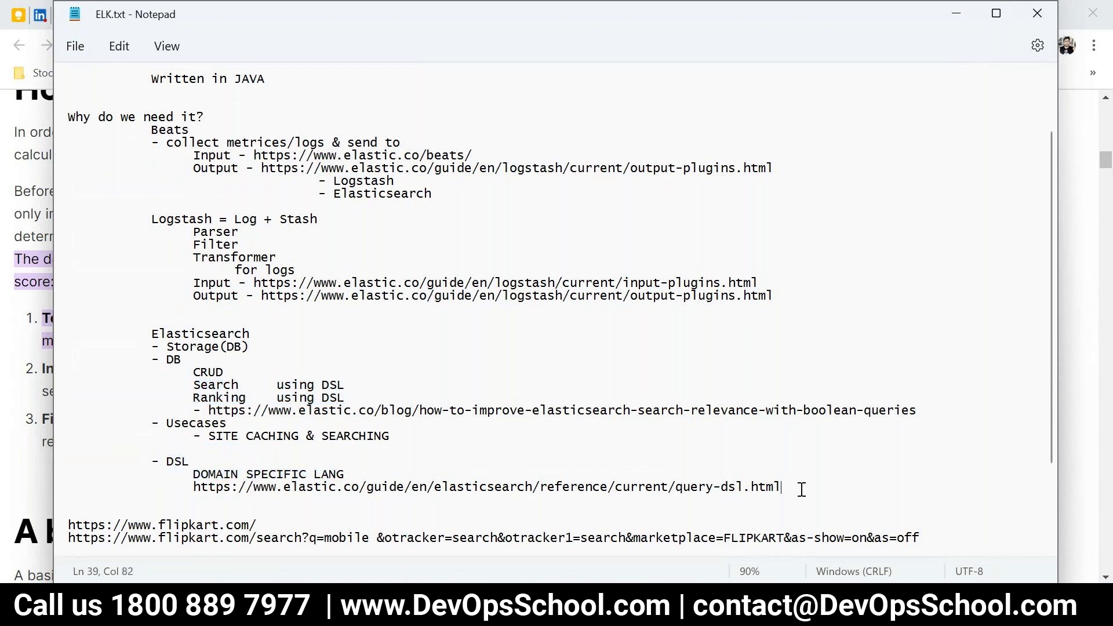
Add a '- Support API http' line below the query-dsl link and save
key("Return")
type("-")
key("ctrl+s")
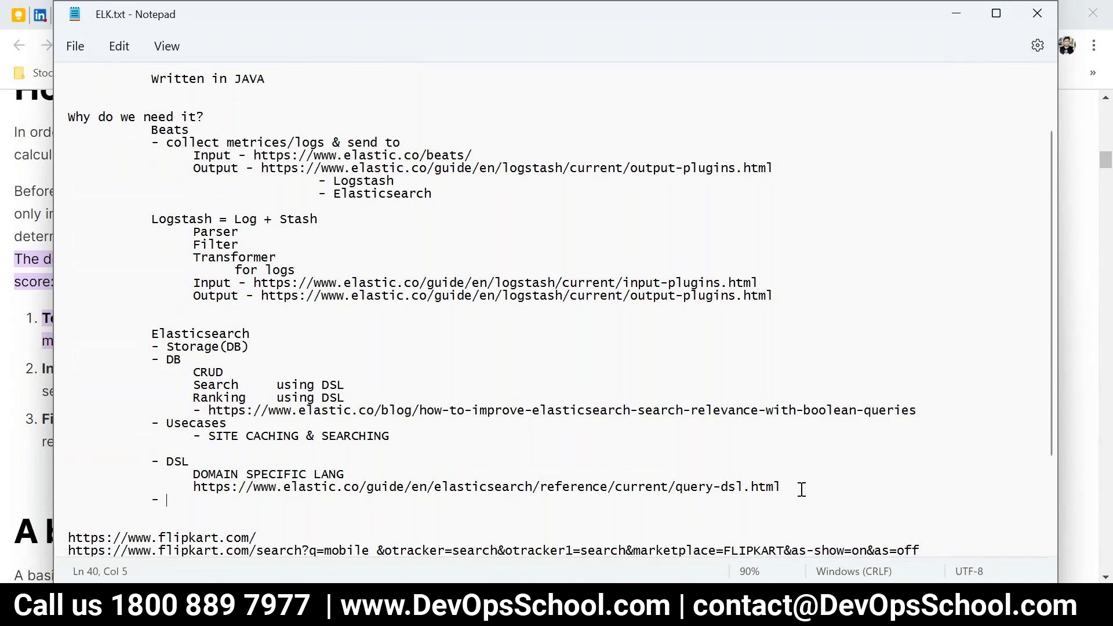
type("Support ")
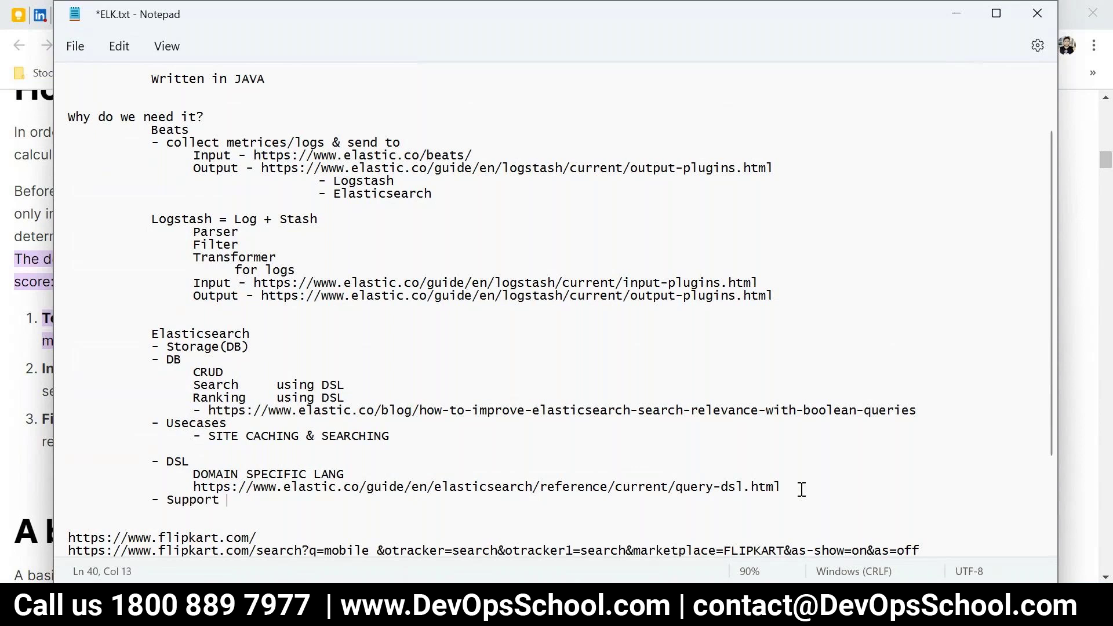
type("API")
left_click_drag(152, 359, 250, 346)
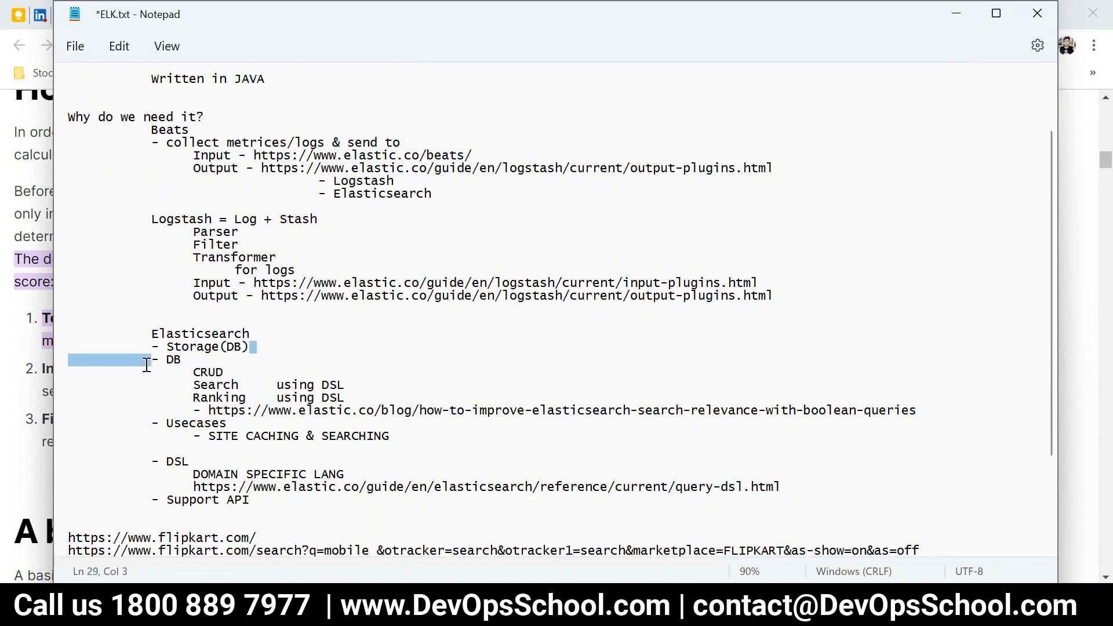
double_click(200, 372)
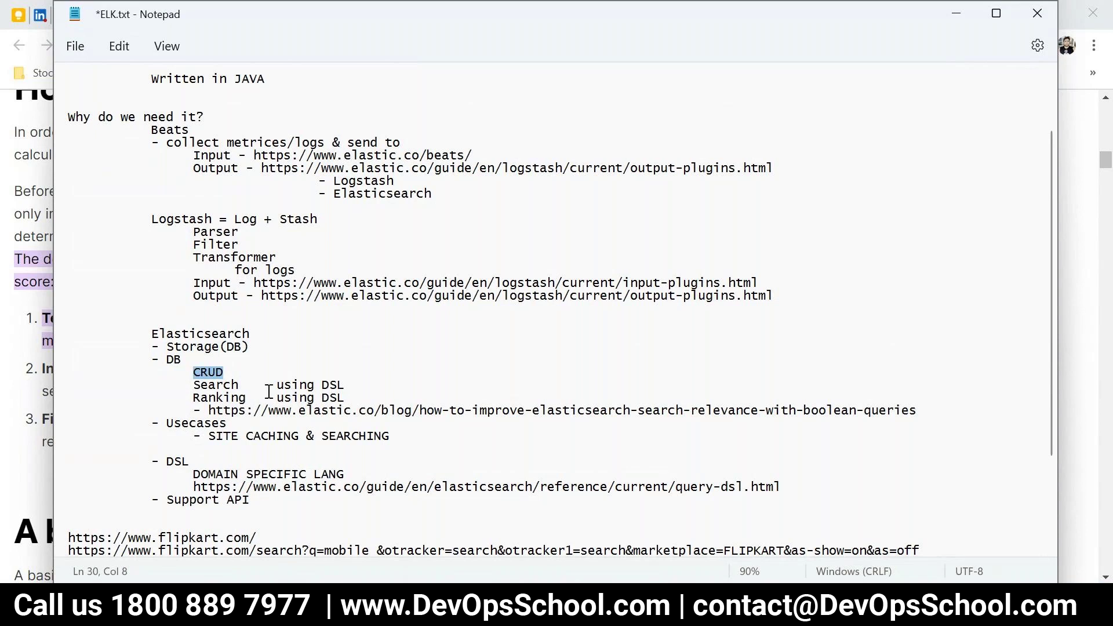
scroll(269, 390, "up", 2)
scroll(268, 390, "up", 1)
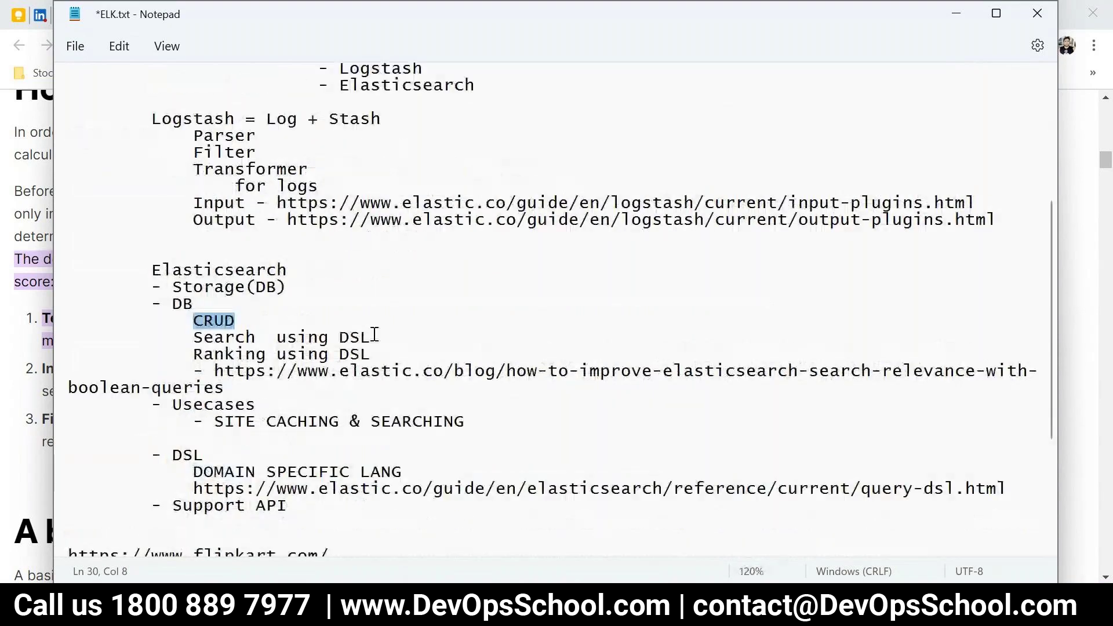
scroll(373, 334, "down", 1)
double_click(220, 309)
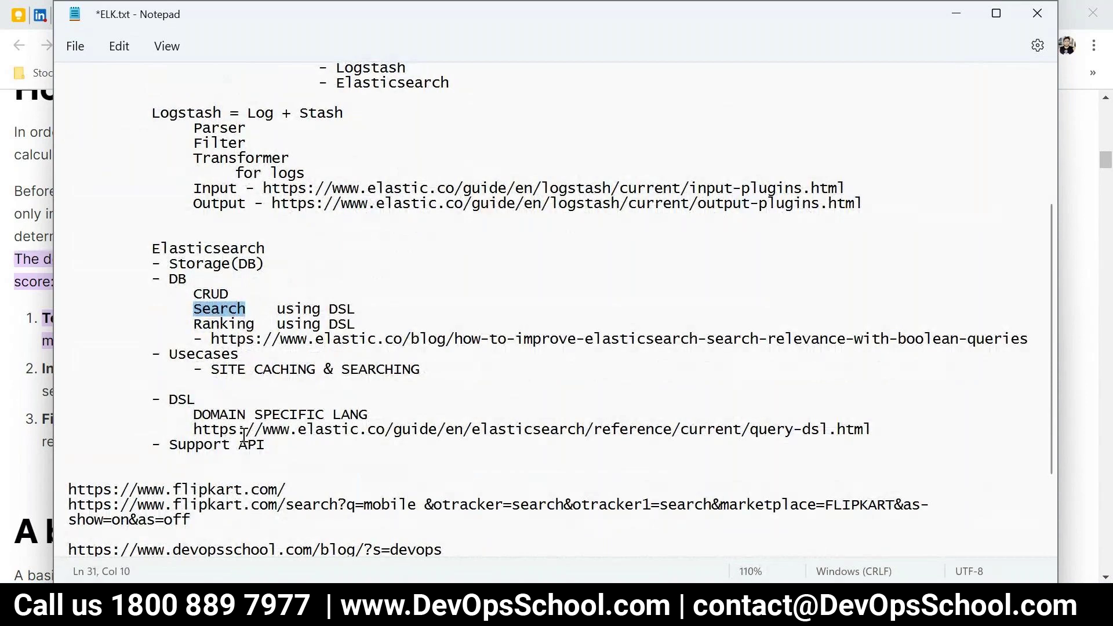
scroll(233, 323, "down", 1)
left_click_drag(265, 355, 150, 356)
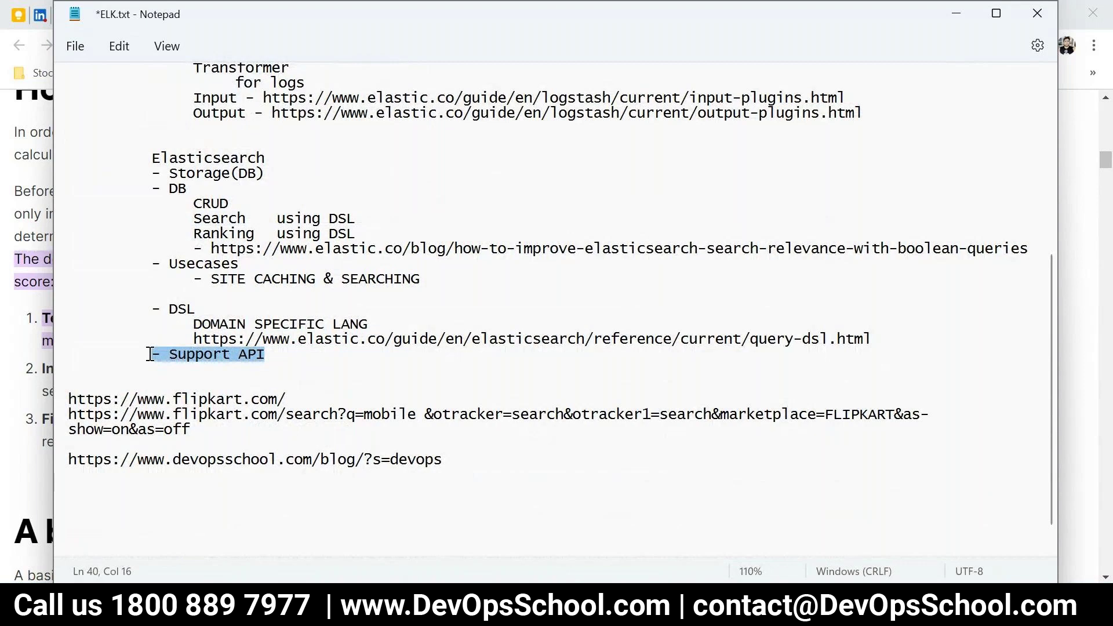
key("ctrl+s")
Start a new line beneath Support API http for the CRUD entry and save
left_click_drag(264, 354, 149, 358)
left_click(265, 357)
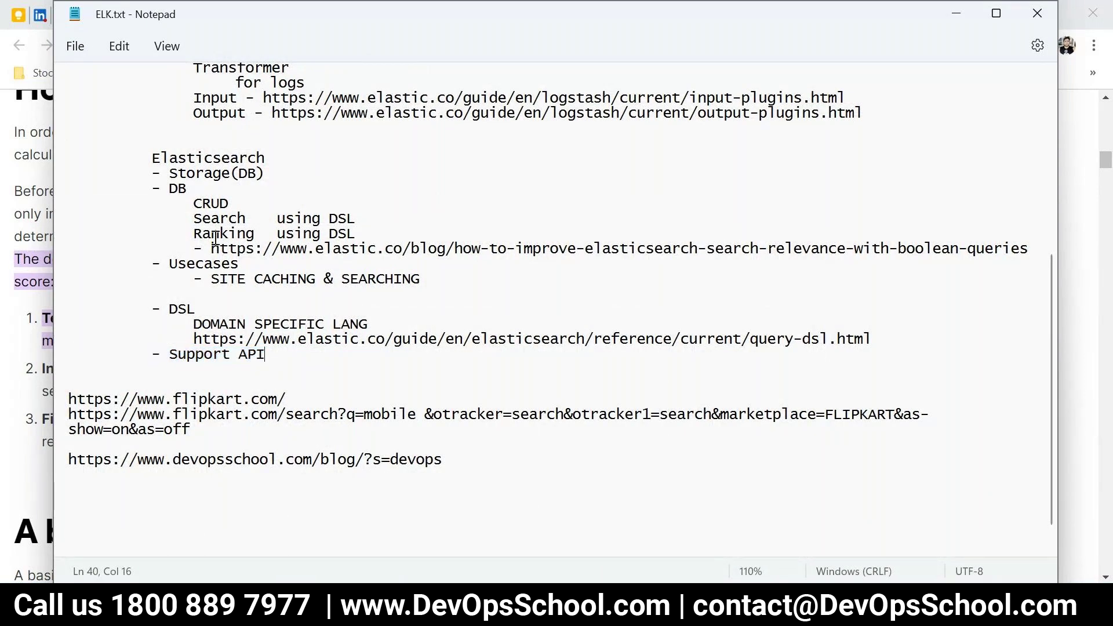
double_click(211, 203)
left_click(271, 357)
key("Return")
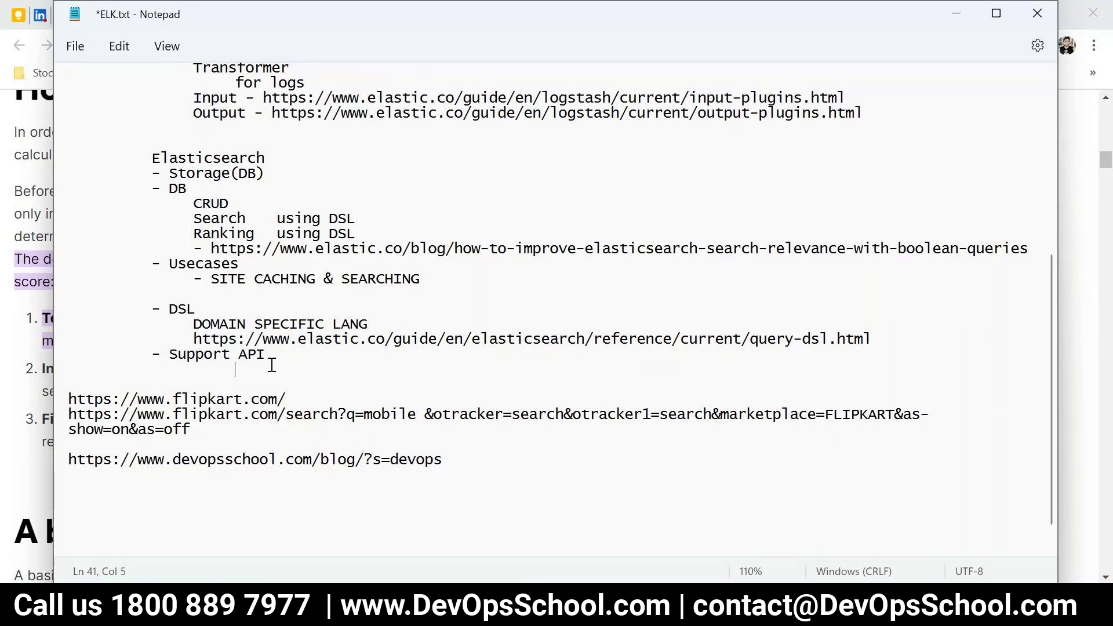
type("CRUD -")
key("ctrl+s")
left_click(283, 355)
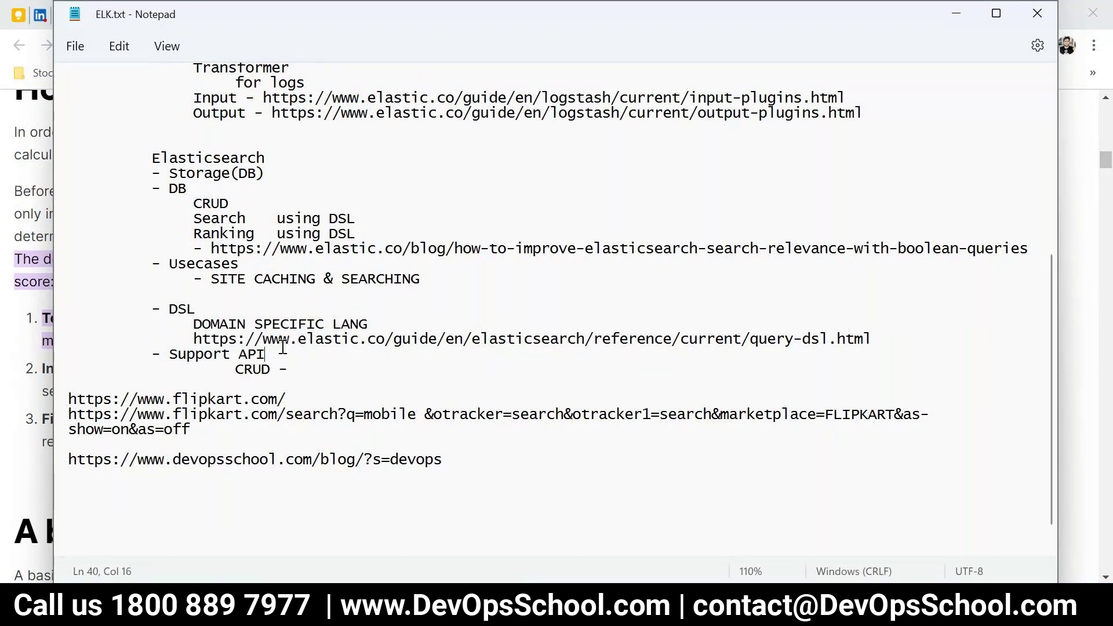
type("http")
key("ctrl+s")
Complete the 'CRUD - GET POST PUT DELETE' entry and save
key("Down")
key("Down")
left_click(299, 369)
type("GET POST PU")
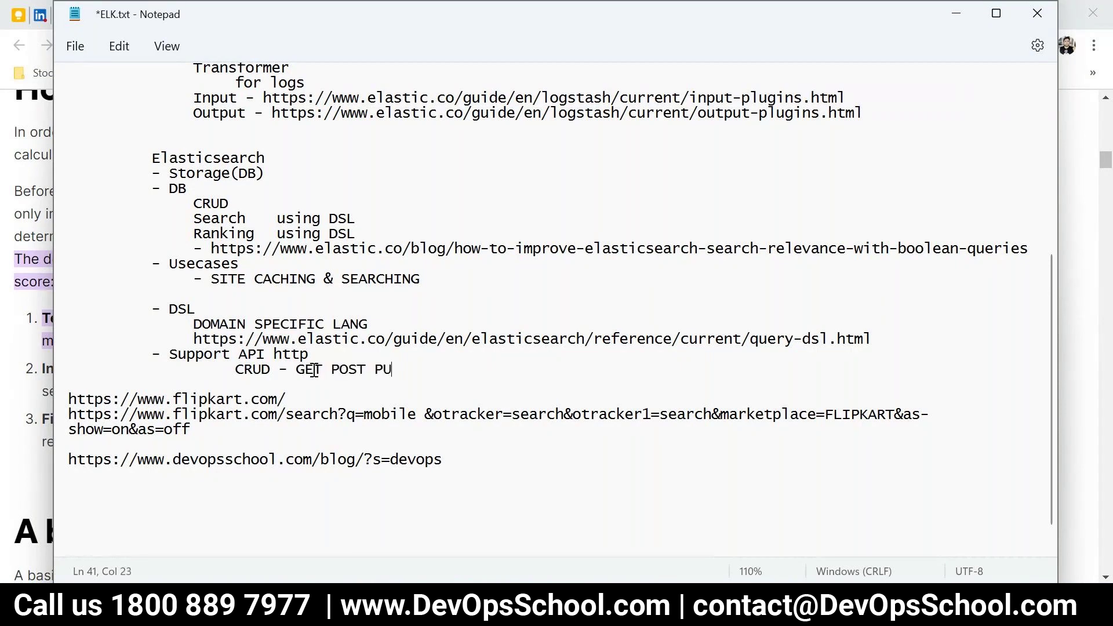
type("T DELETE")
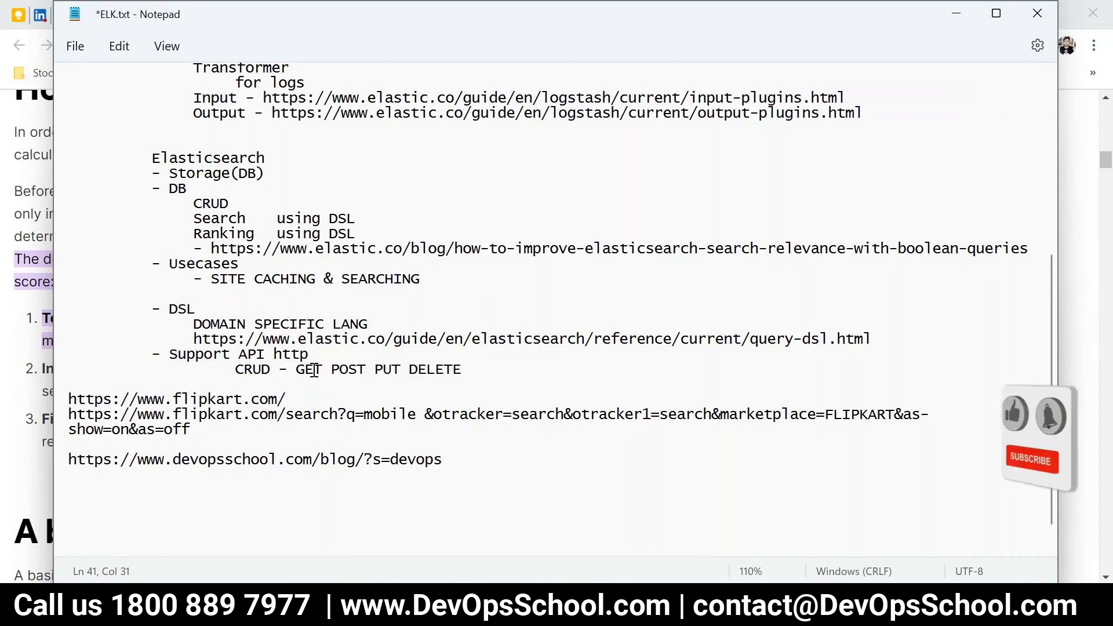
key("ctrl+shift+Left")
key("ctrl+shift+Left")
key("ctrl+shift+Left")
key("ctrl+s")
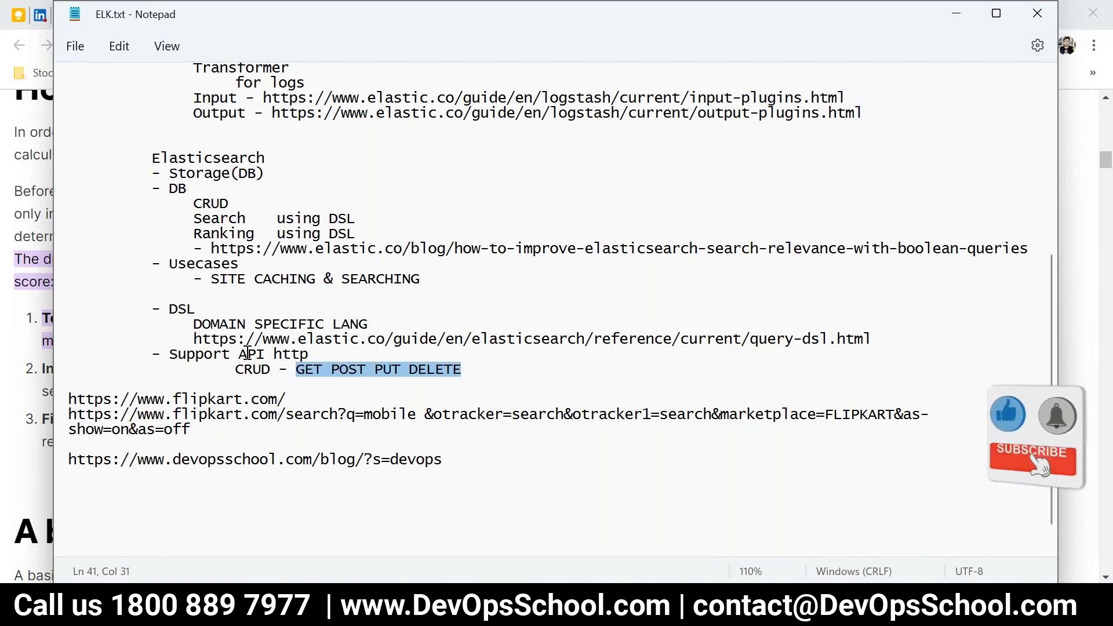
Review the Elasticsearch, API http and GET POST PUT DELETE text, then indent a line below CRUD
double_click(208, 158)
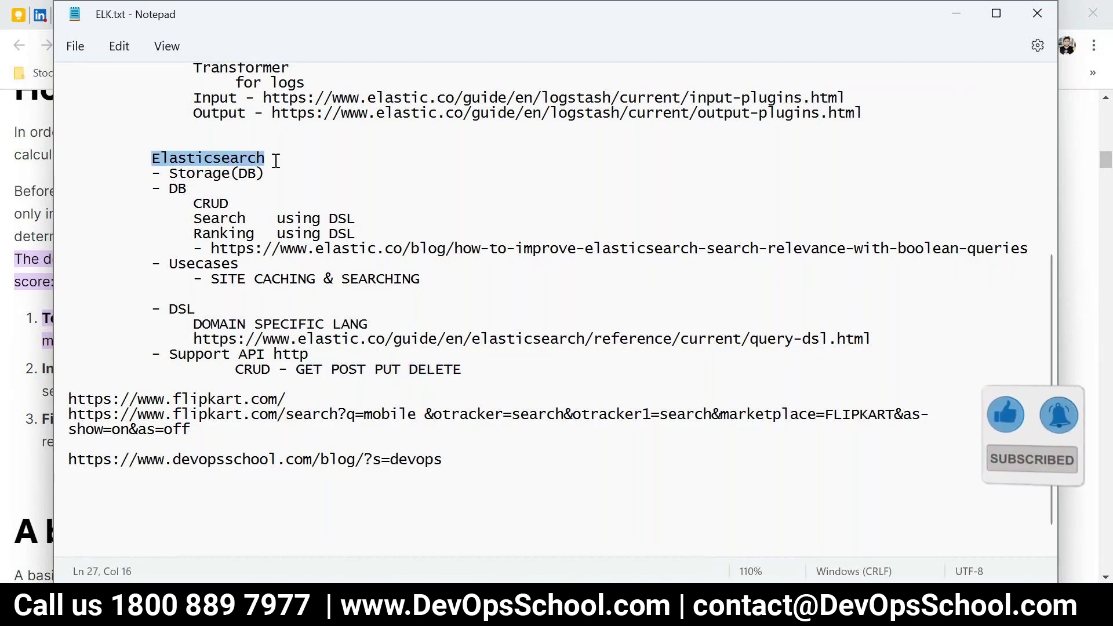
left_click_drag(309, 353, 218, 354)
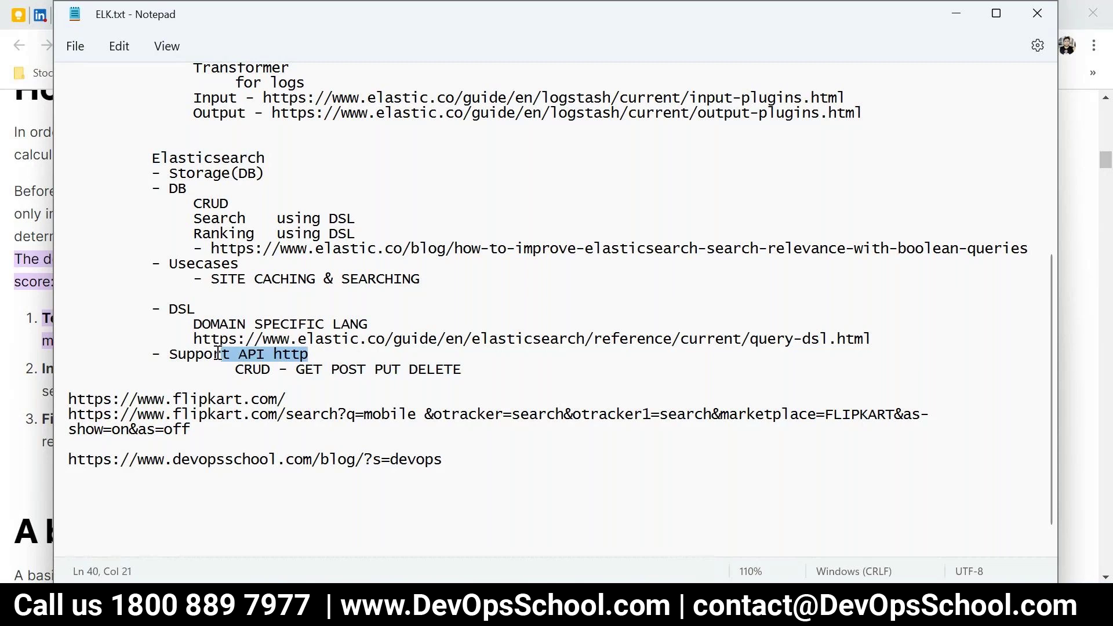
left_click(252, 353)
double_click(253, 353)
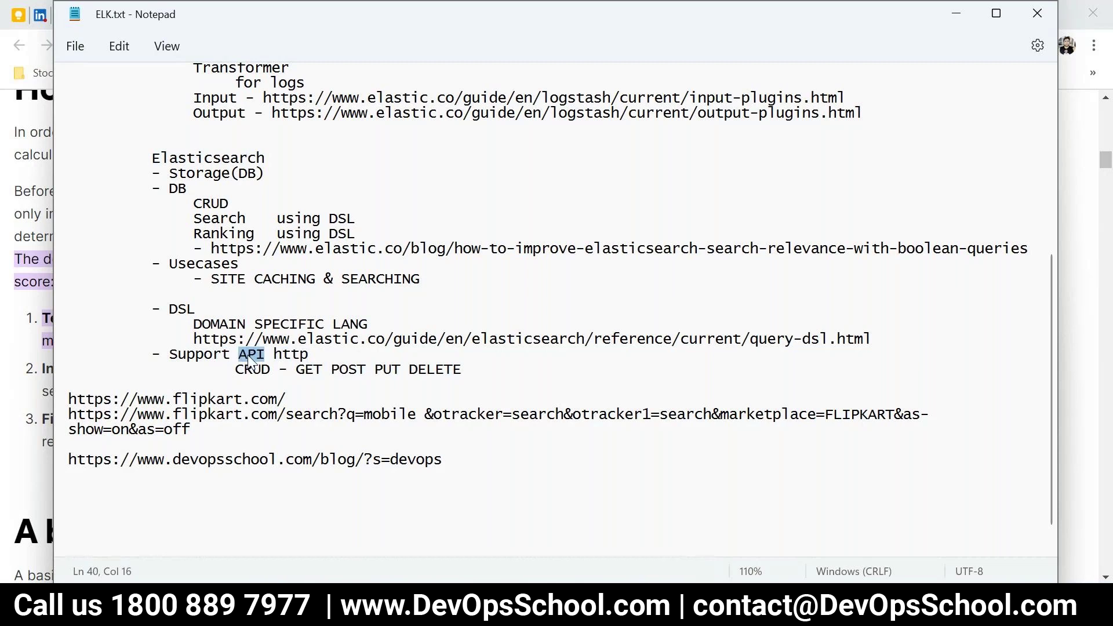
double_click(308, 368)
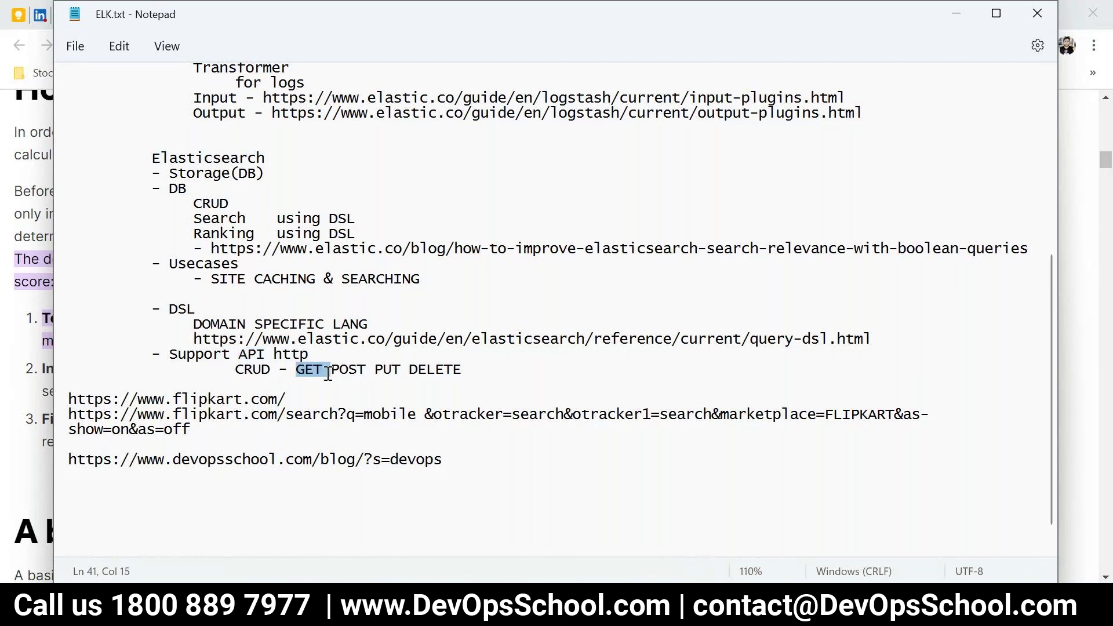
left_click_drag(328, 371, 475, 373)
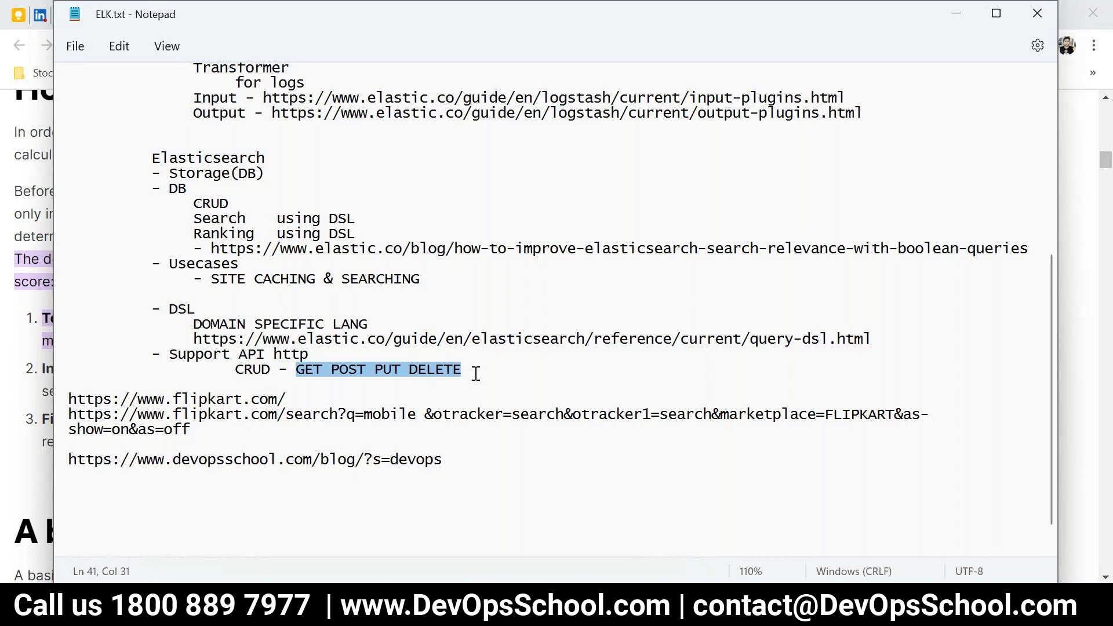
left_click(198, 219)
double_click(199, 218)
left_click(241, 383)
key("Tab")
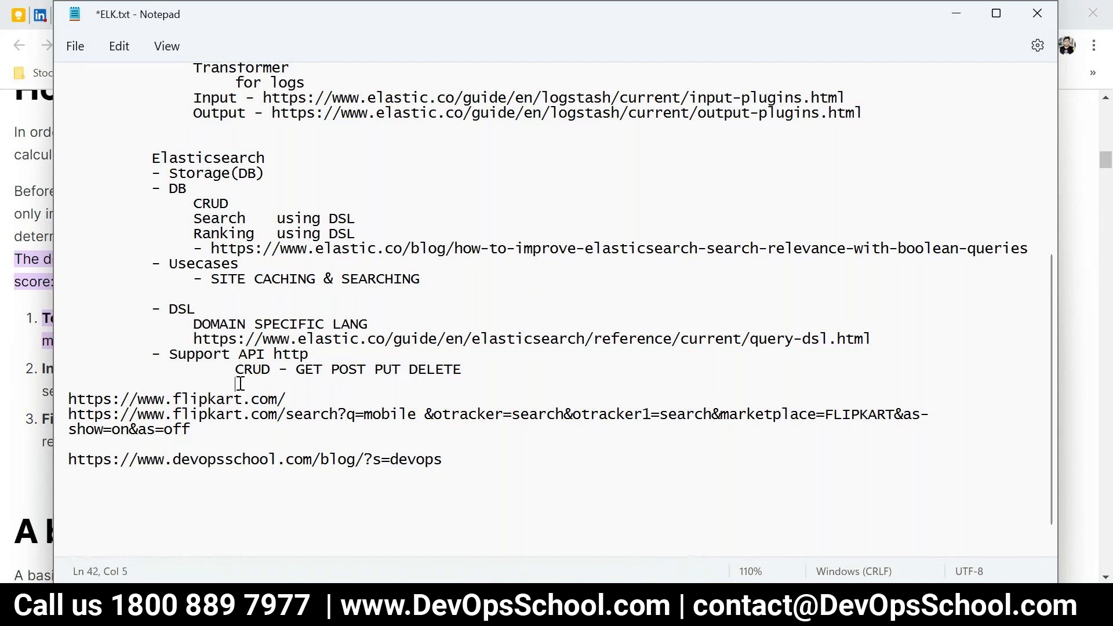
type("Search ")
type("- /")
type("_e")
Fix a typo, save, and add a blank line after Search - ip/_search
key("BackSpace")
type("search")
key("ctrl+s")
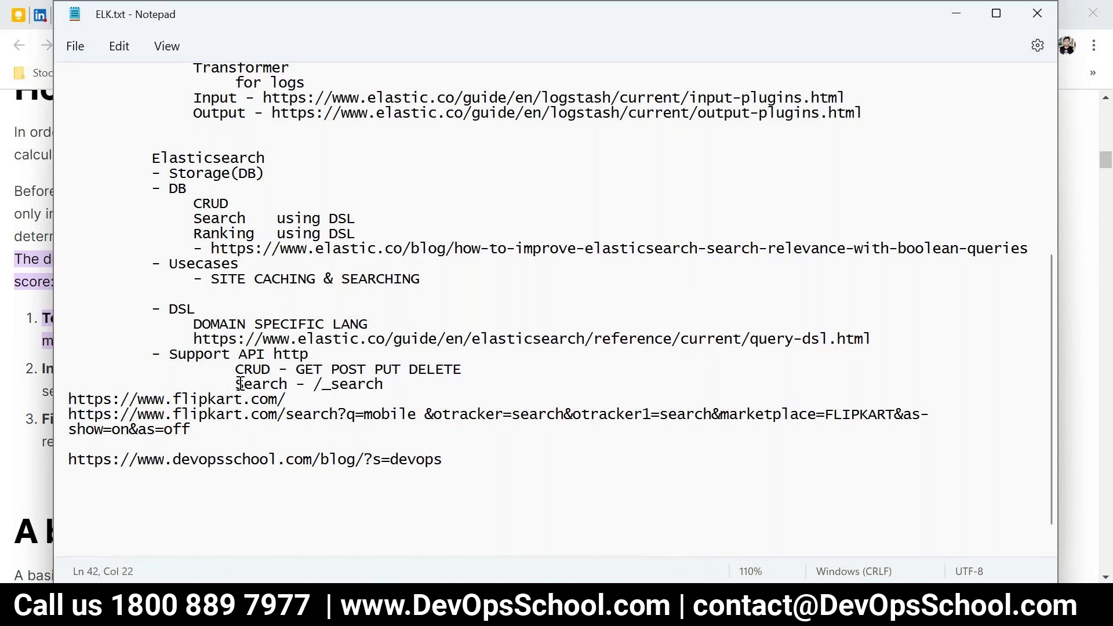
left_click(315, 383)
type("ip")
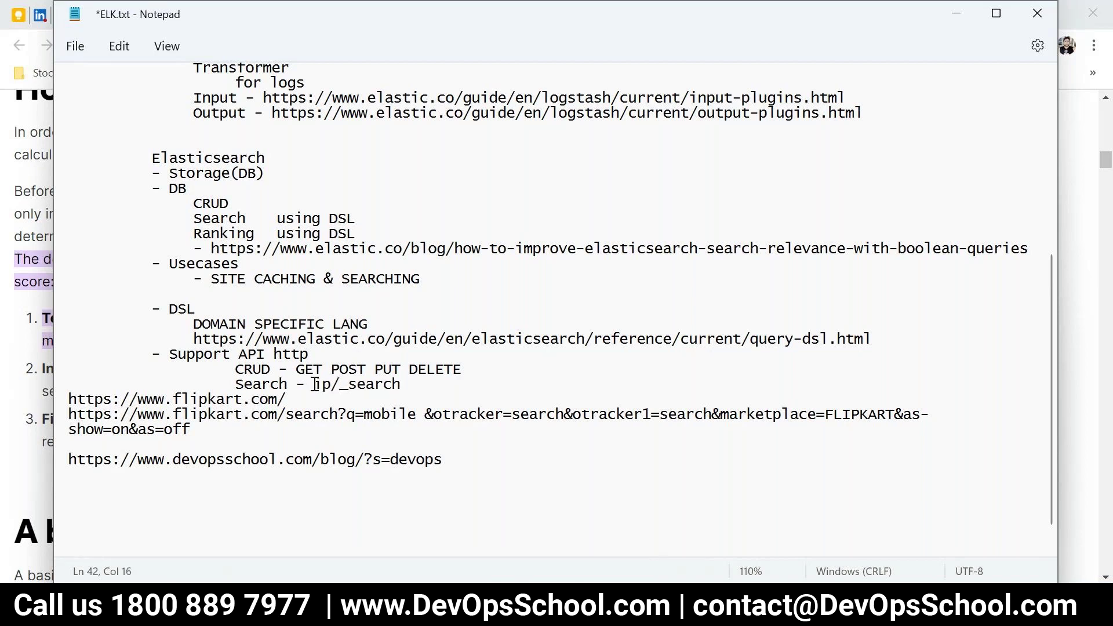
key("ctrl+s")
double_click(396, 384)
left_click(413, 385)
key("Return")
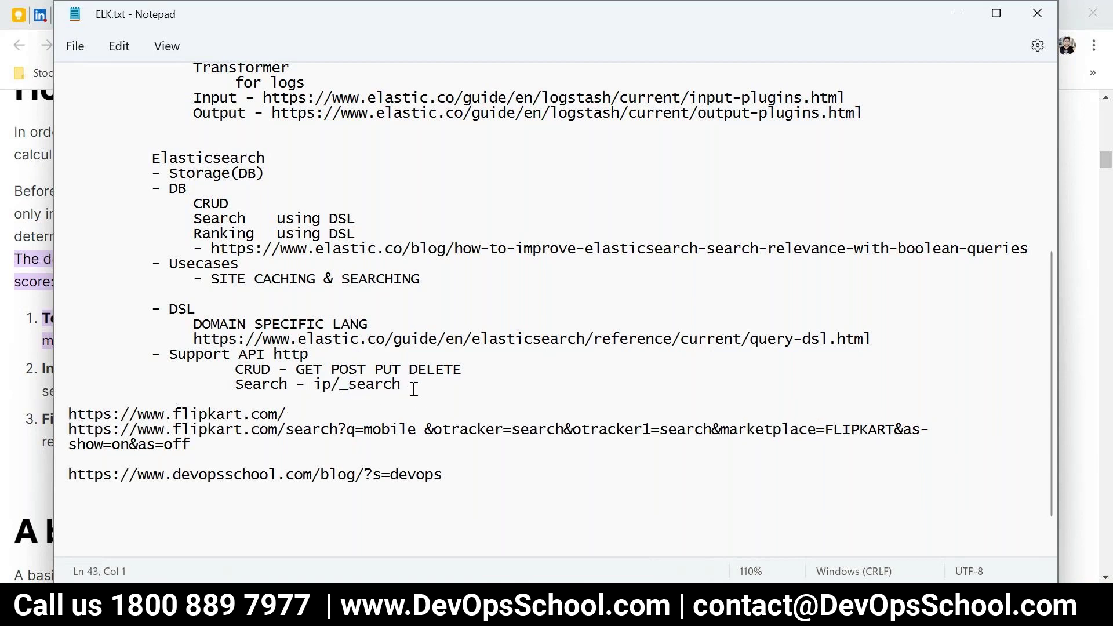
Highlight the DSL and API support notes, then the whole Elasticsearch section
left_click_drag(402, 384, 88, 314)
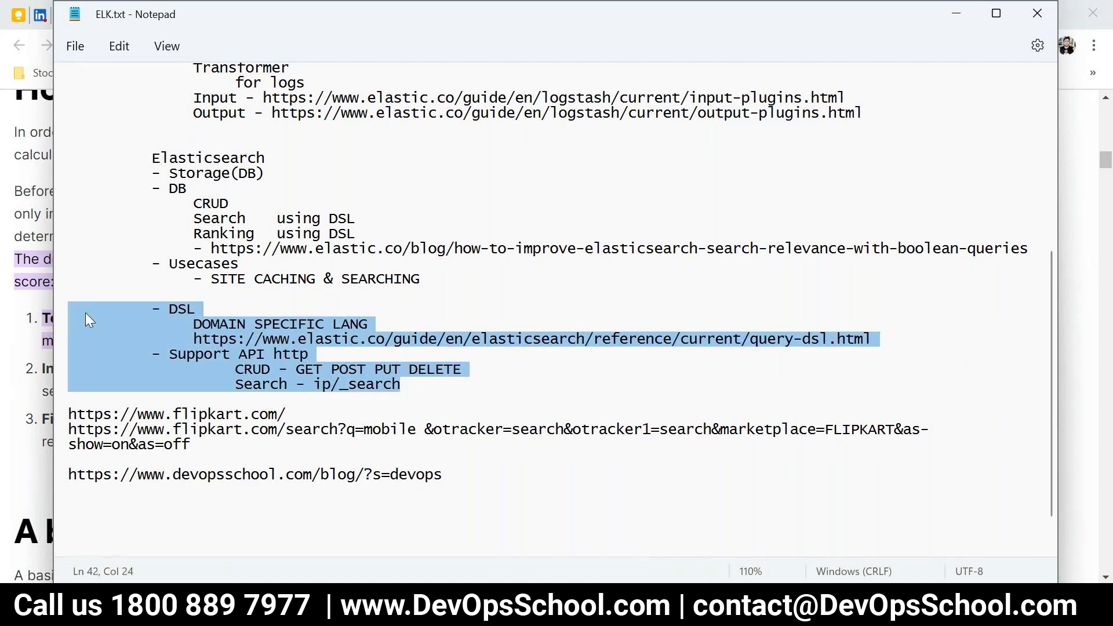
left_click(539, 389)
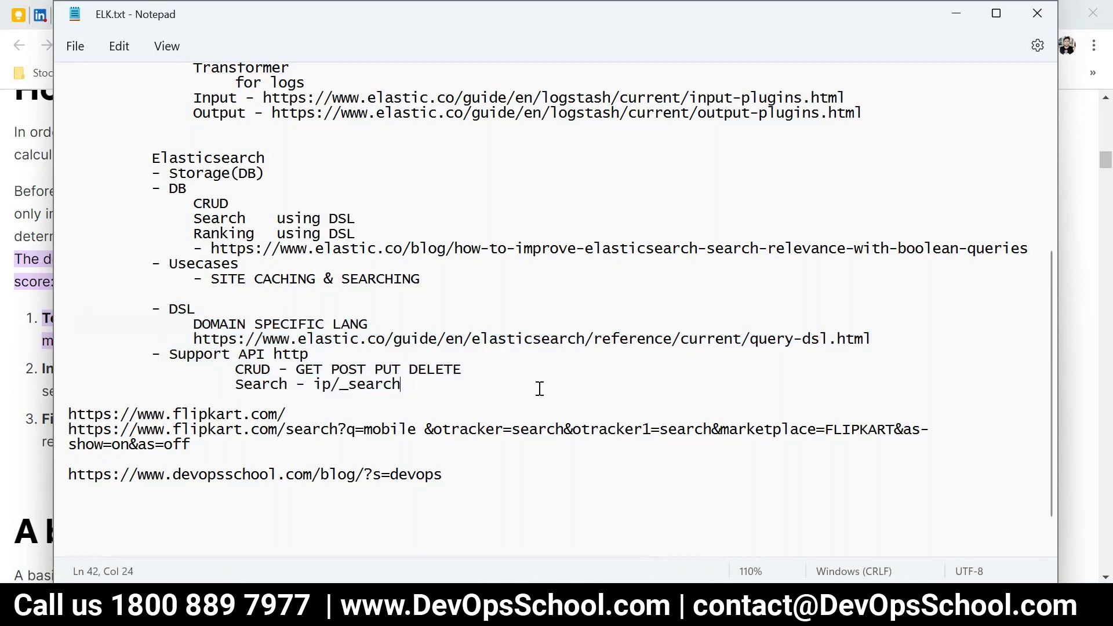
left_click_drag(152, 157, 452, 385)
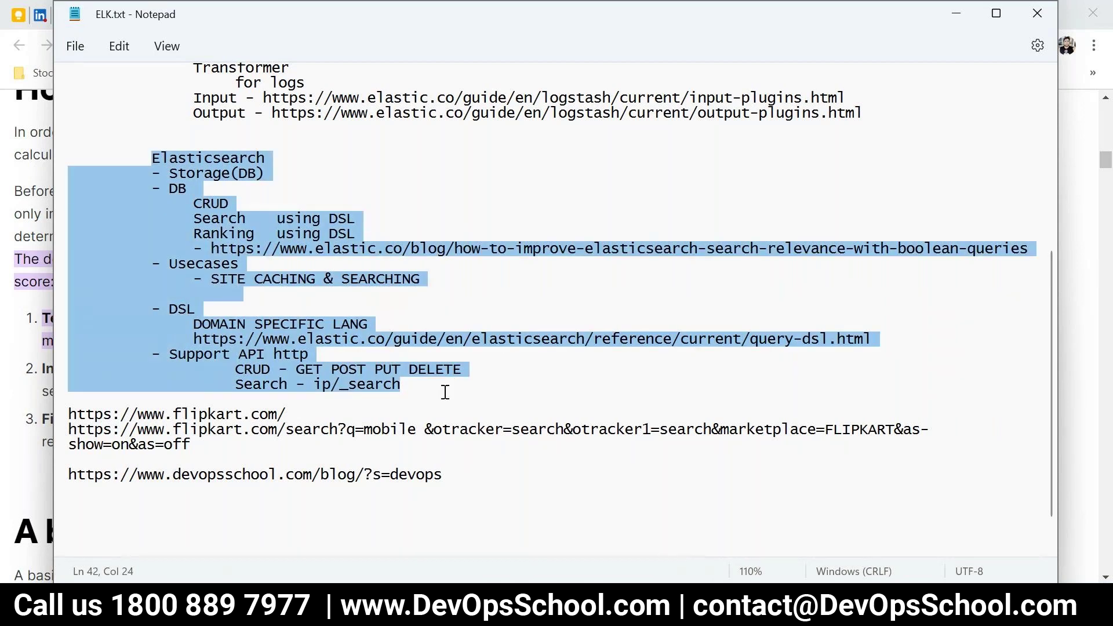
left_click(77, 164, "shift")
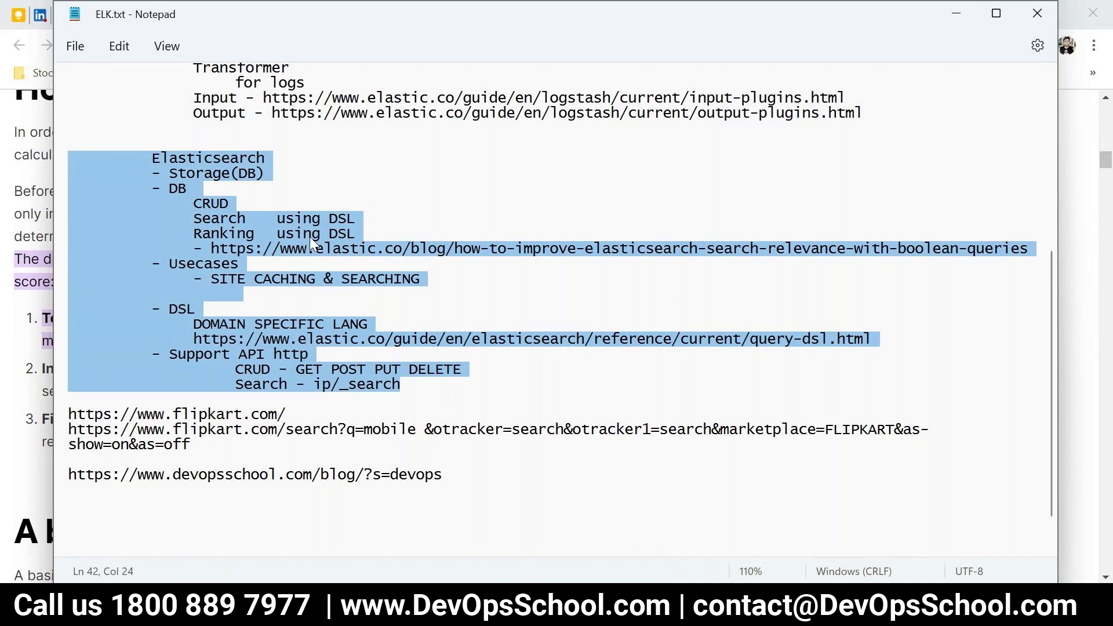
left_click(315, 339)
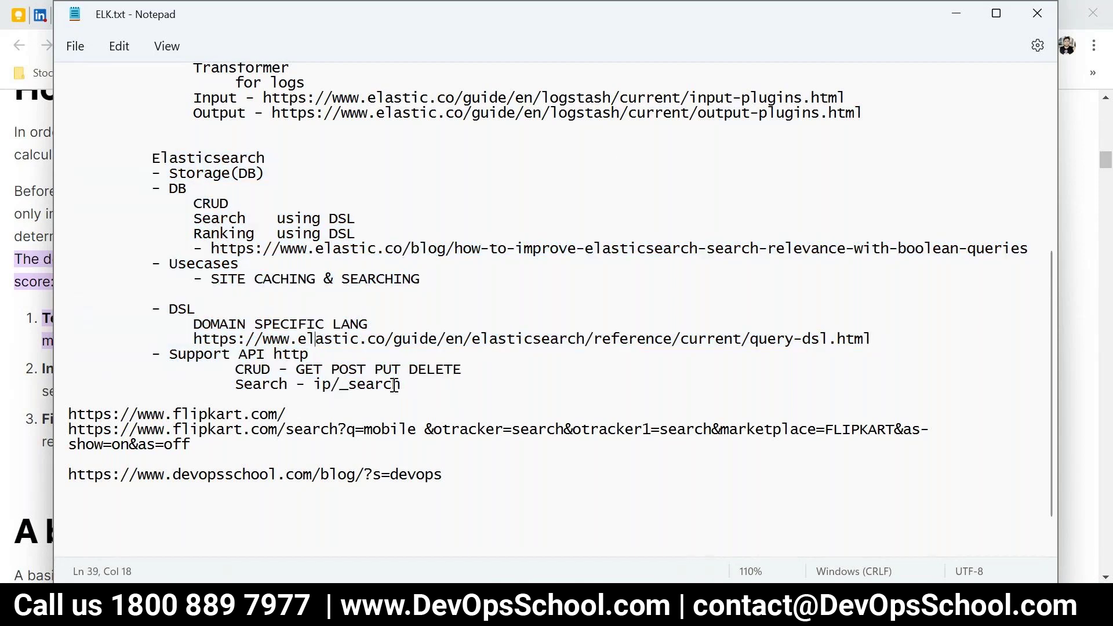
left_click_drag(395, 386, 84, 164)
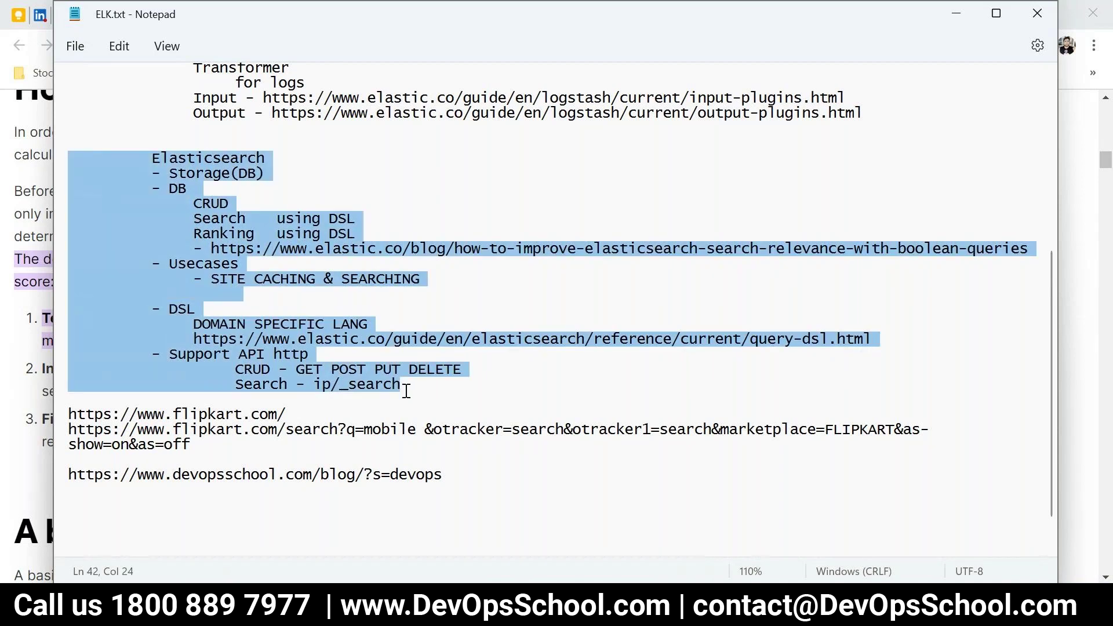
scroll(405, 392, "up", 3)
scroll(405, 391, "up", 2)
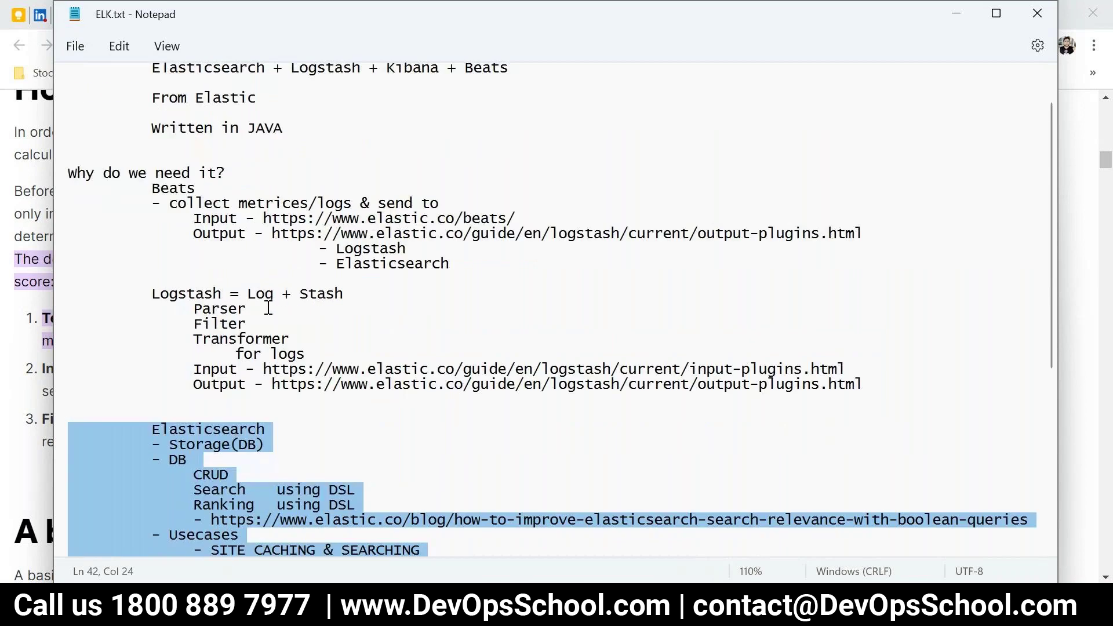
Highlight the Beats and Logstash notes, then the Storage(DB), Search and Ranking lines
left_click_drag(152, 188, 495, 273)
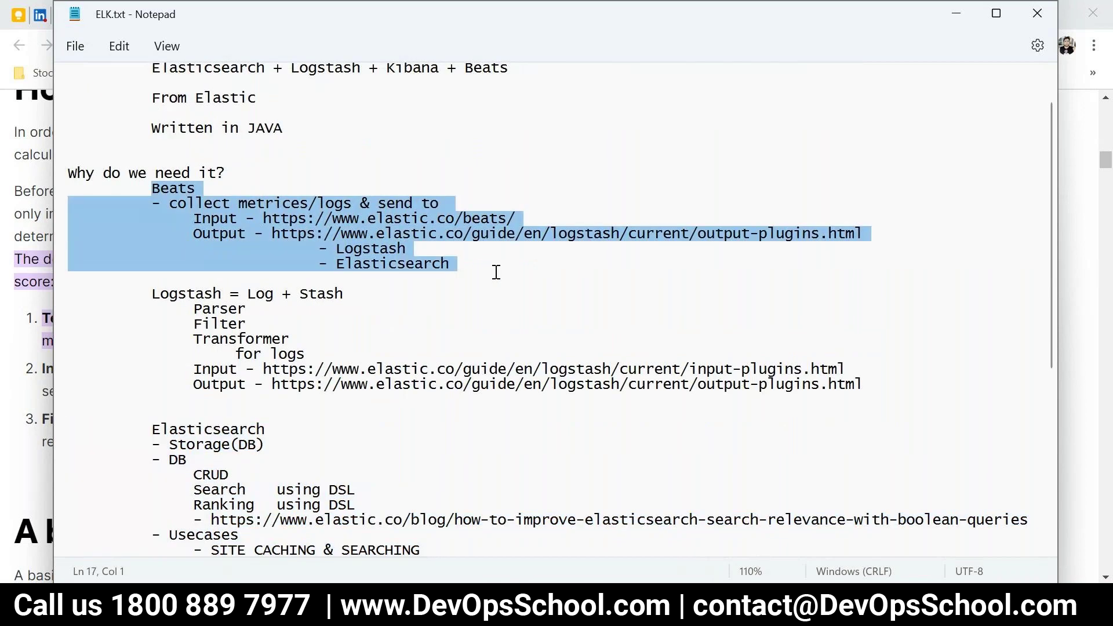
left_click_drag(153, 294, 869, 387)
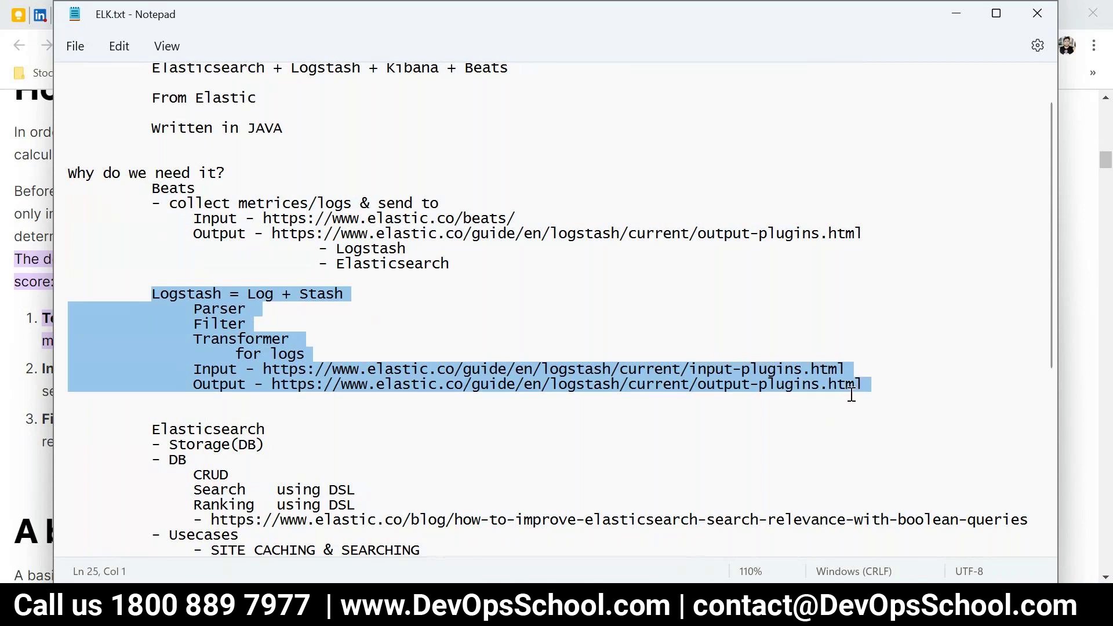
scroll(388, 417, "down", 1)
scroll(388, 417, "down", 1)
left_click_drag(152, 294, 299, 313)
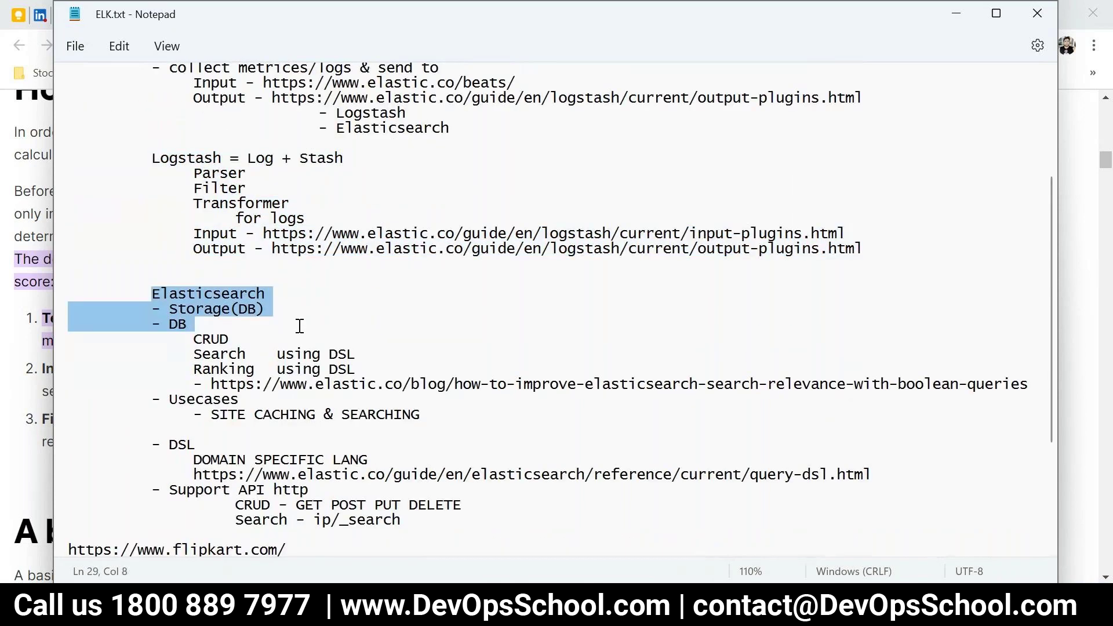
left_click_drag(152, 324, 313, 383)
left_click(178, 354)
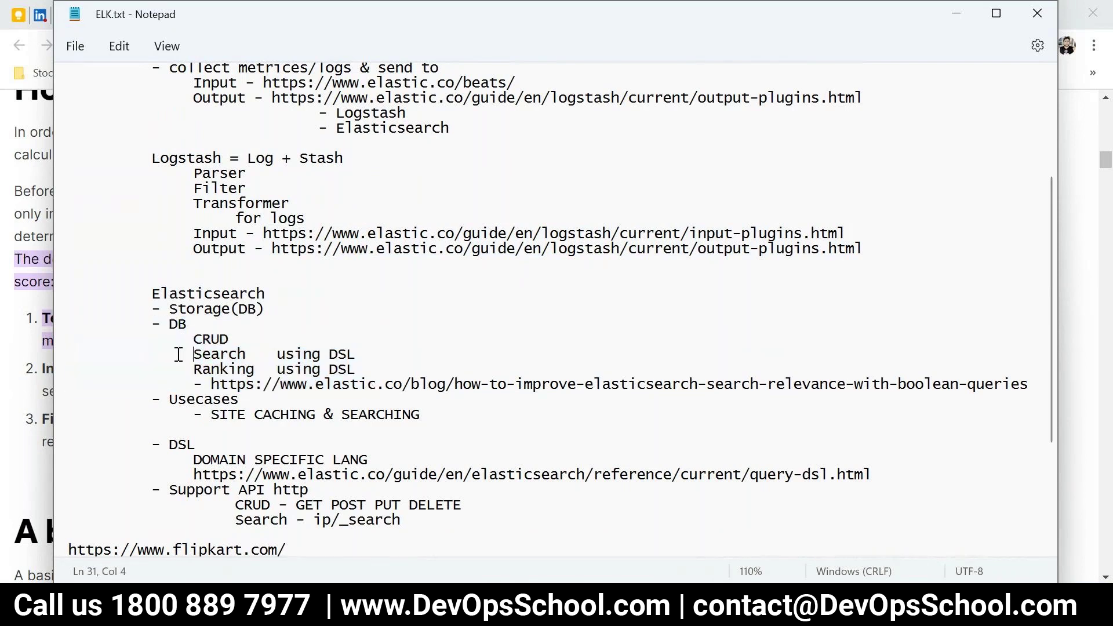
left_click_drag(193, 354, 356, 369)
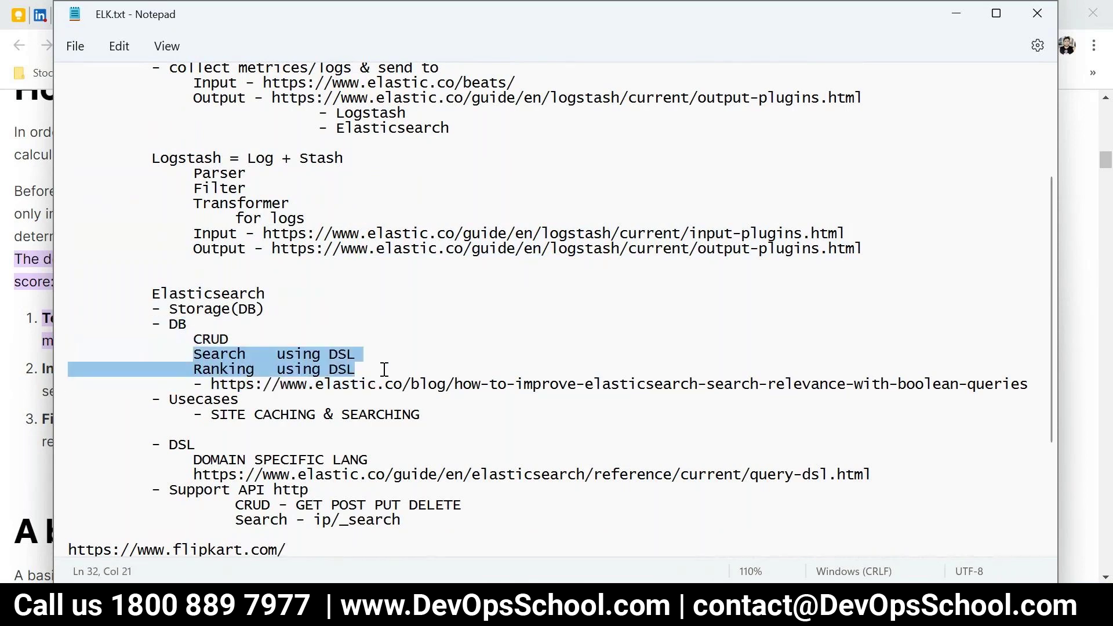
Highlight the relevance blog link, the Elasticsearch heading, API http and the word DSL
left_click(261, 370)
left_click_drag(68, 384, 828, 383)
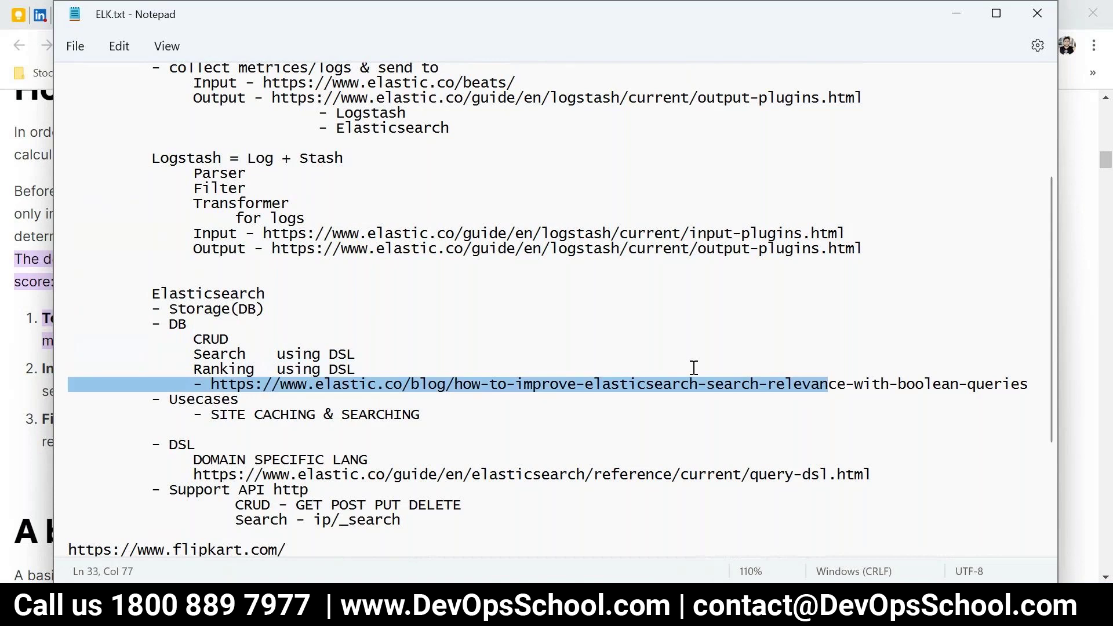
scroll(323, 416, "down", 1)
scroll(323, 415, "down", 1)
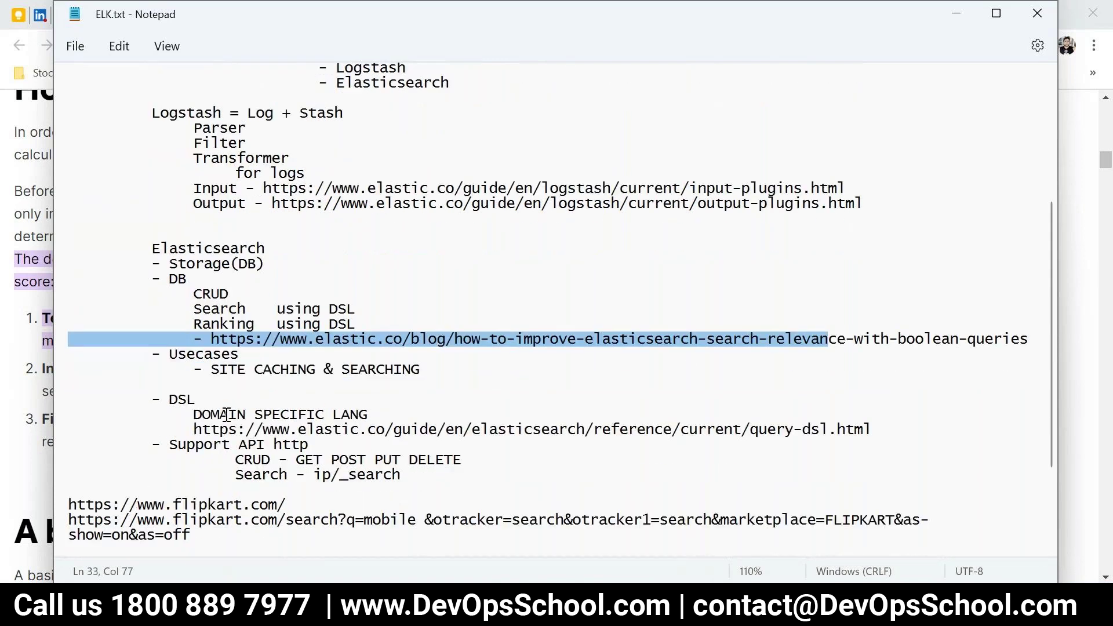
left_click(166, 399)
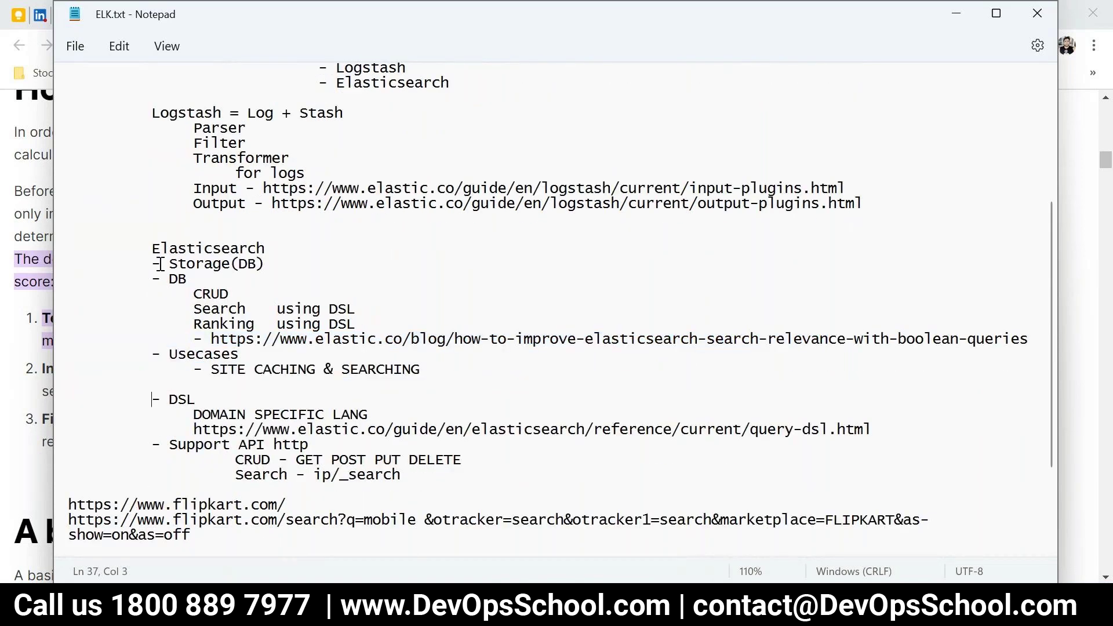
left_click_drag(151, 248, 259, 250)
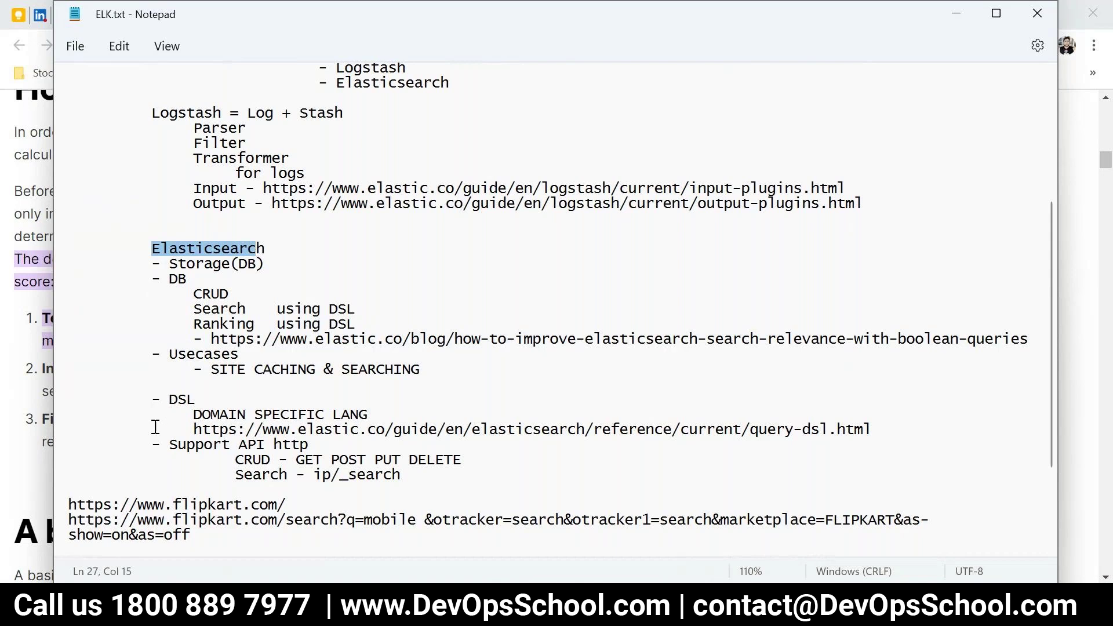
left_click(313, 445)
left_click_drag(309, 445, 241, 445)
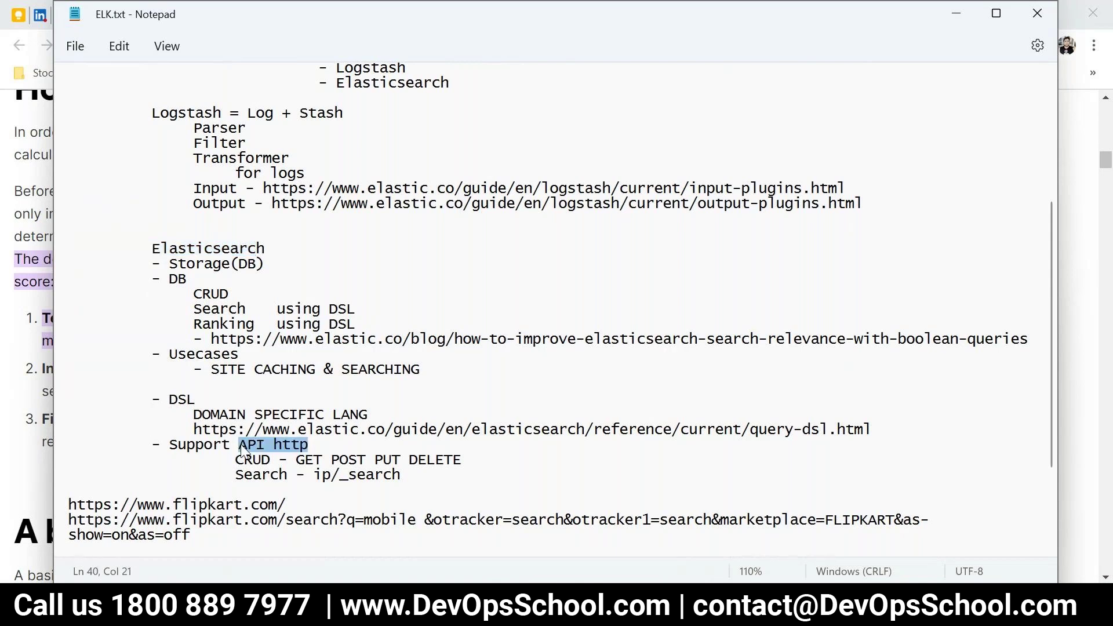
double_click(181, 398)
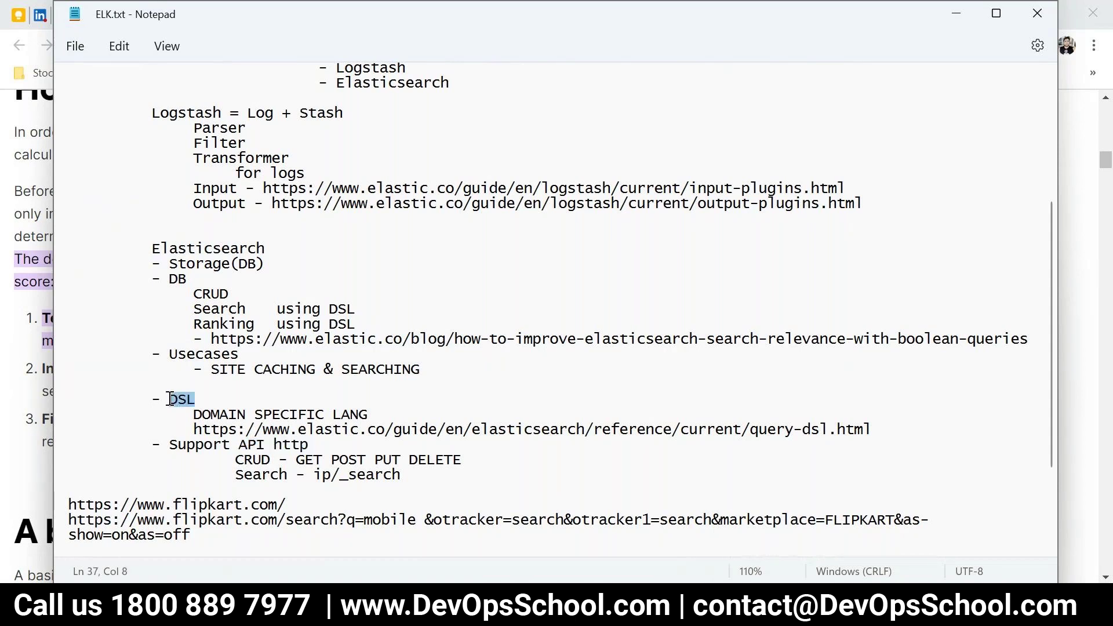
left_click(194, 414)
Skim the Query DSL reference tab in Chrome, then return to ELK.txt
key("alt+Tab")
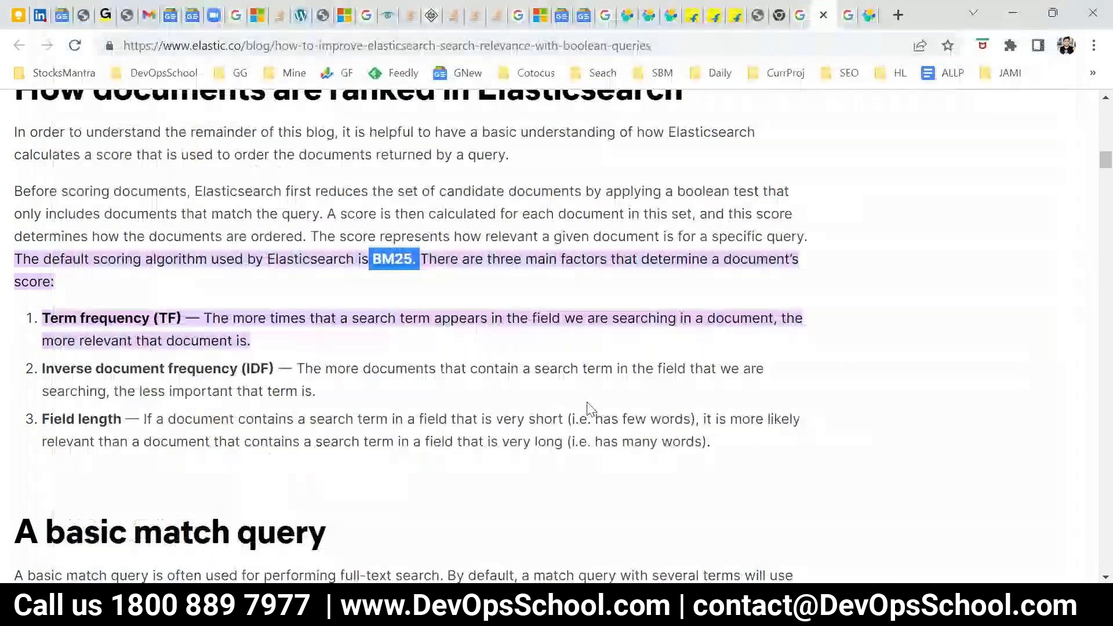
scroll(587, 406, "up", 2)
key("ctrl+Tab")
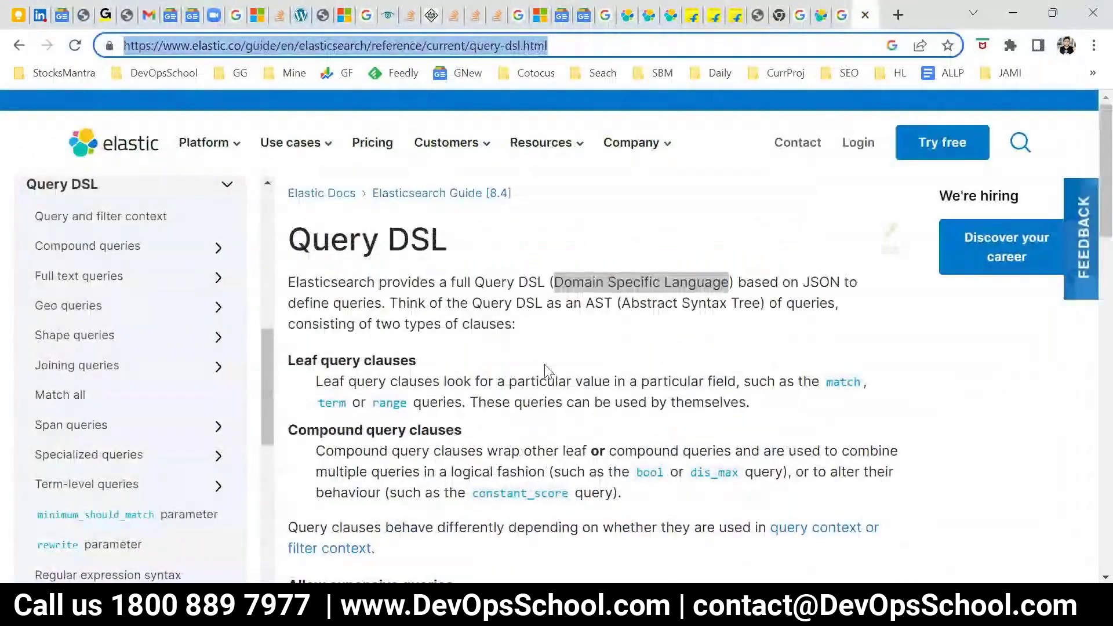
scroll(548, 372, "down", 8)
scroll(548, 372, "down", 2)
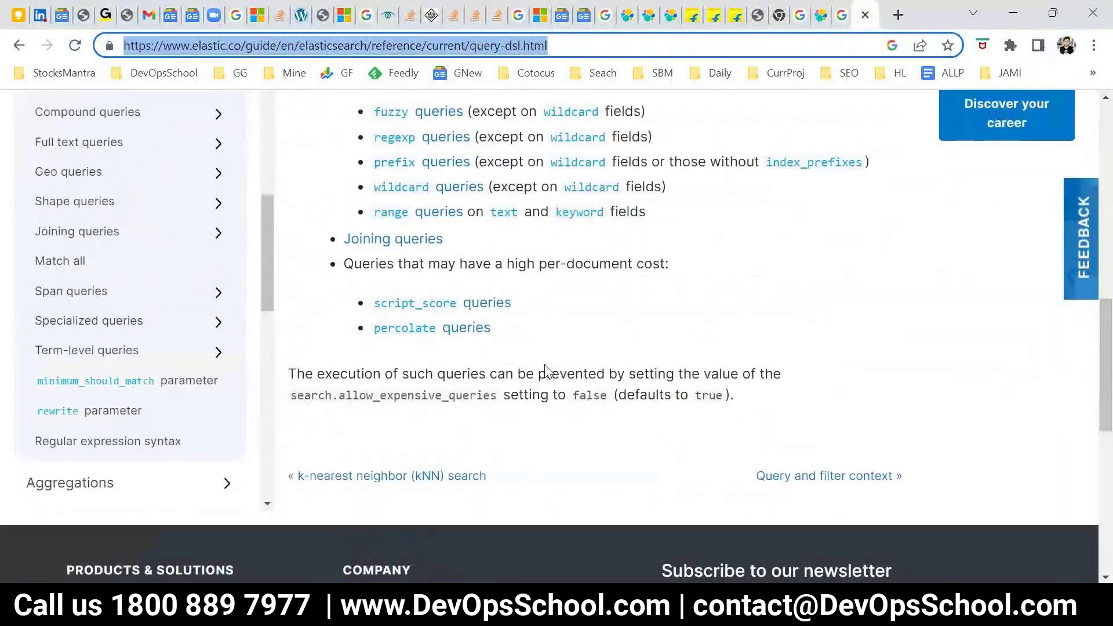
scroll(457, 366, "up", 2)
scroll(257, 383, "up", 5)
scroll(257, 383, "up", 5)
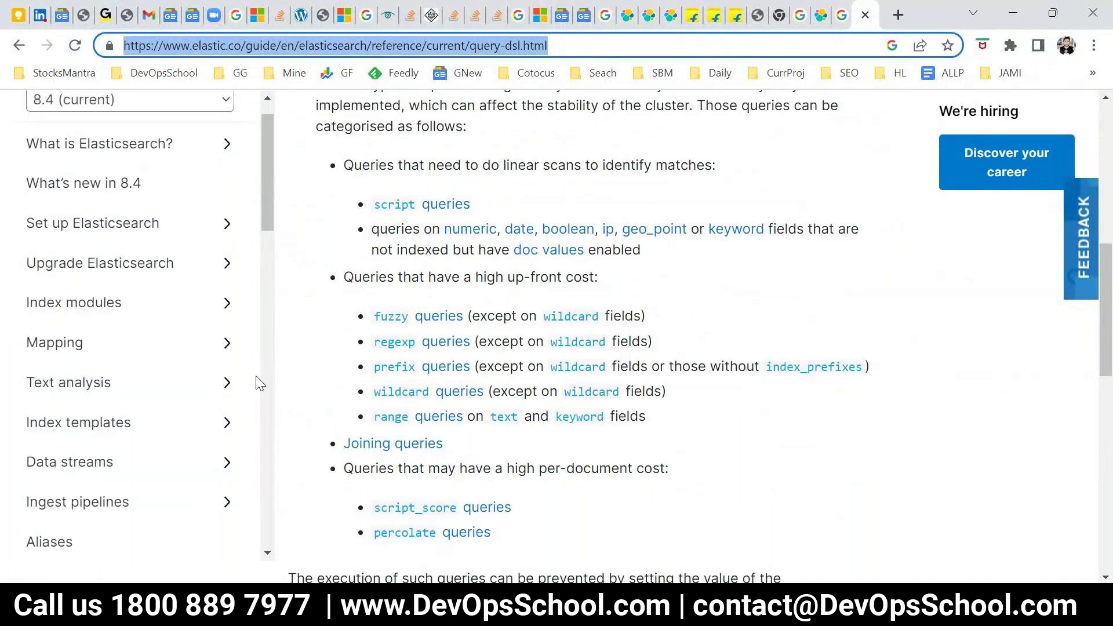
scroll(258, 383, "down", 5)
scroll(257, 382, "down", 3)
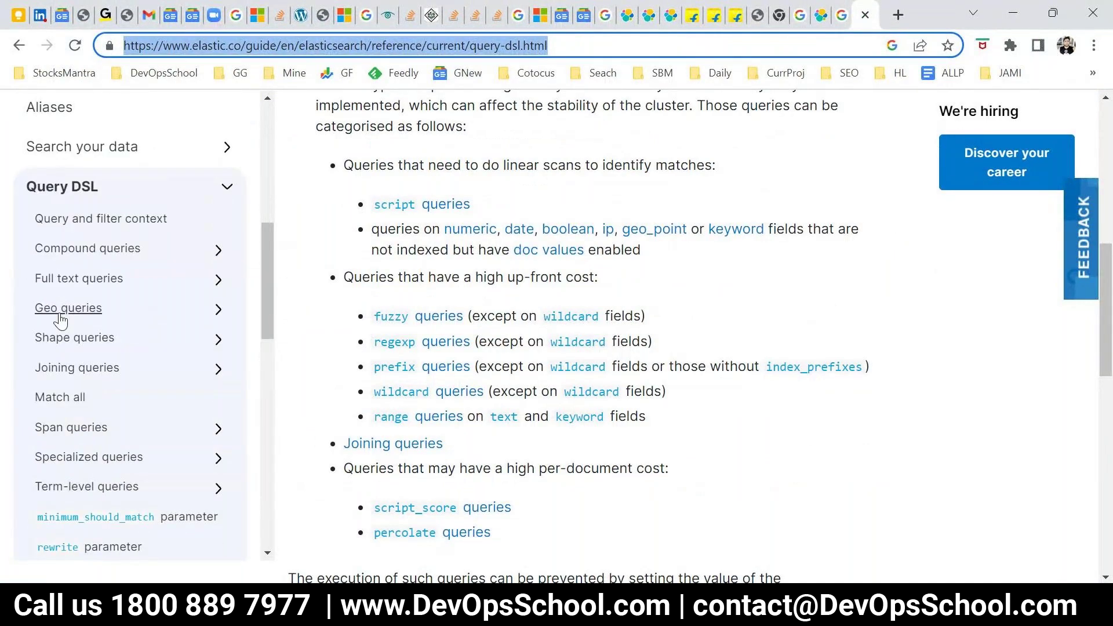
scroll(80, 409, "down", 5)
scroll(79, 409, "down", 1)
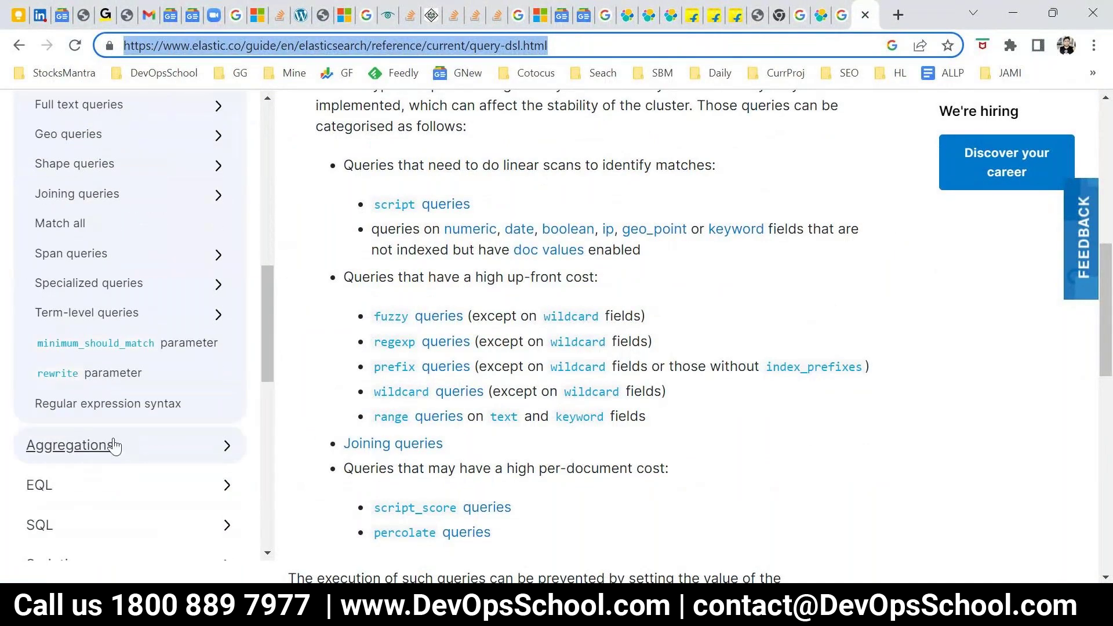
scroll(115, 446, "down", 2)
key("alt+Tab")
scroll(429, 401, "up", 5)
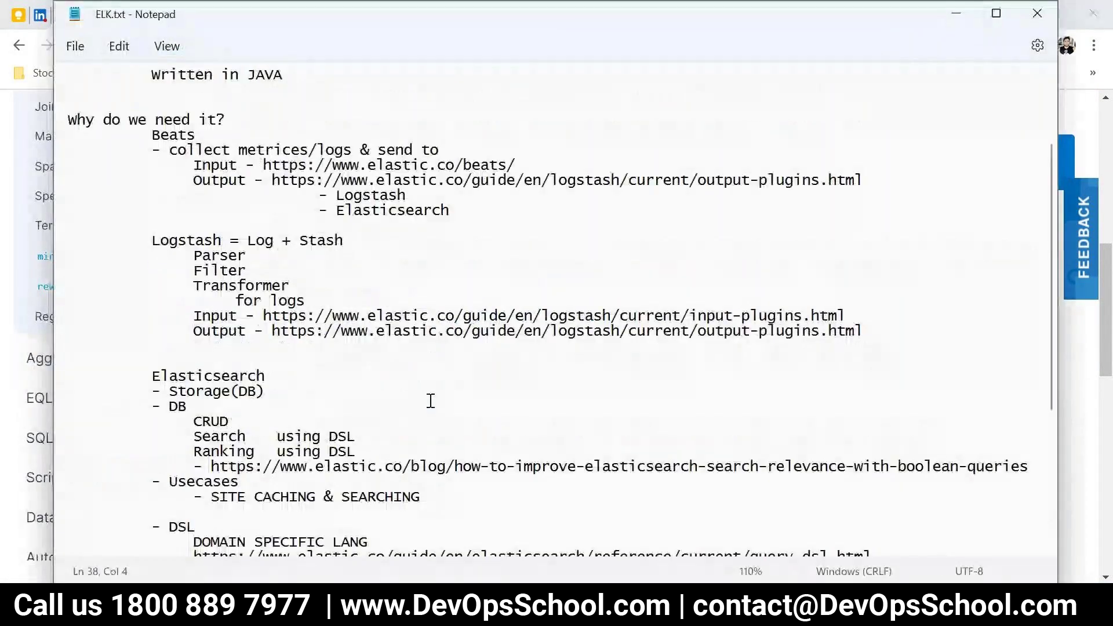
scroll(429, 401, "up", 1)
left_click_drag(150, 157, 307, 409)
scroll(307, 409, "down", 3)
Add a Kibana heading with a '- Dashboard' bullet, save, and zoom the text out
left_click(408, 500)
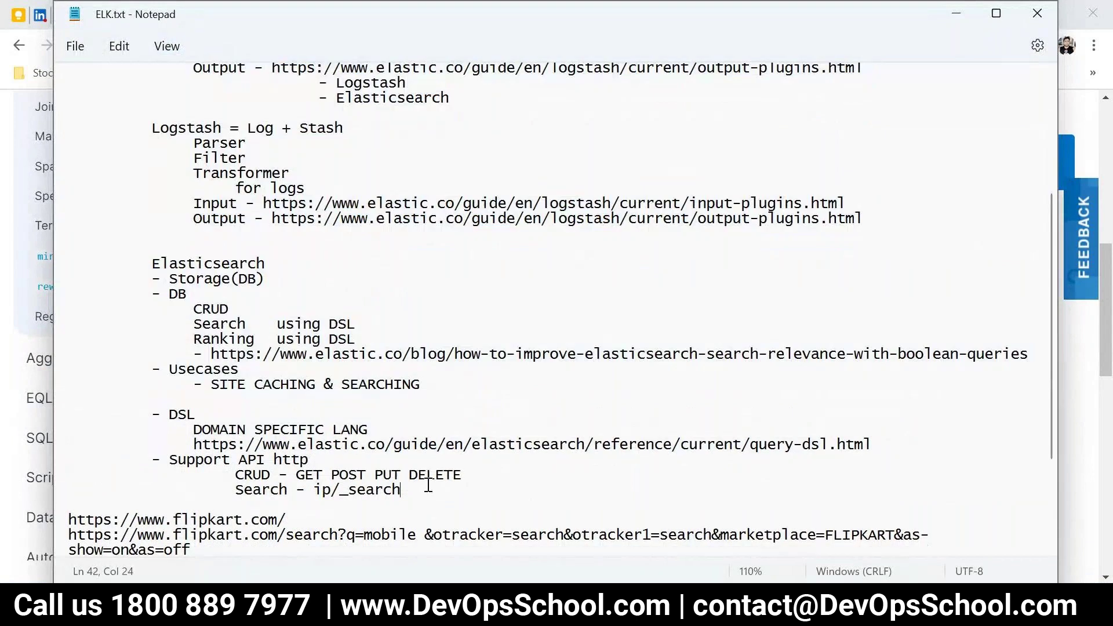
type("\\")
key("Return")
key("BackSpace")
key("BackSpace")
key("Return")
type("Kibana")
key("Return")
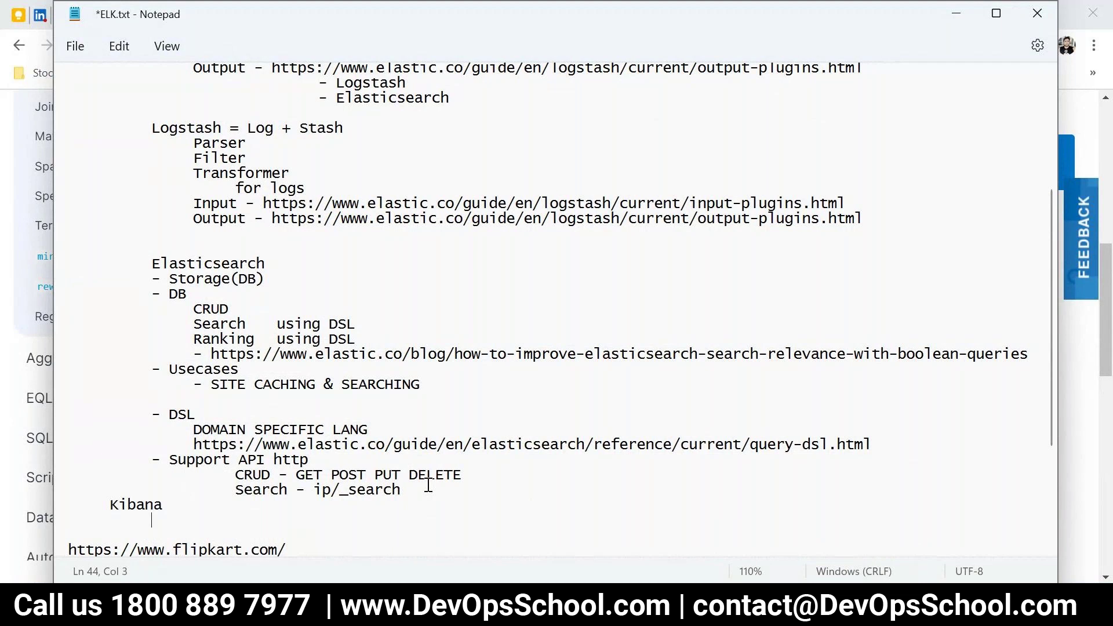
scroll(428, 485, "up", 1)
scroll(429, 485, "up", 1)
scroll(429, 486, "down", 3)
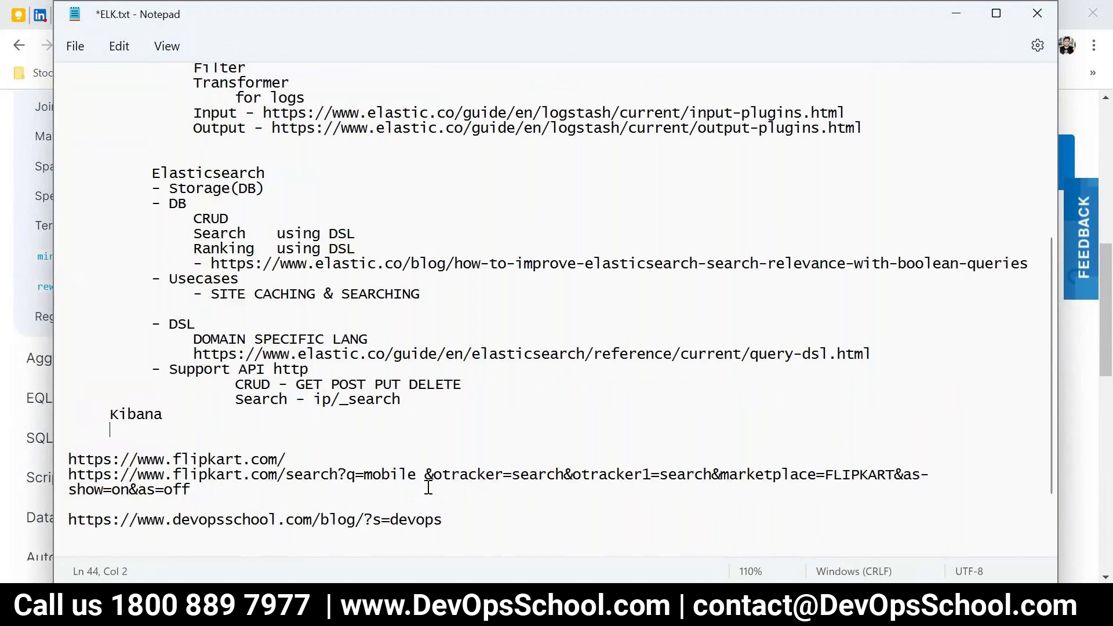
type("- Dha")
key("BackSpace")
key("BackSpace")
type("ashboard")
key("ctrl+s")
key("ctrl+minus")
key("ctrl+minus")
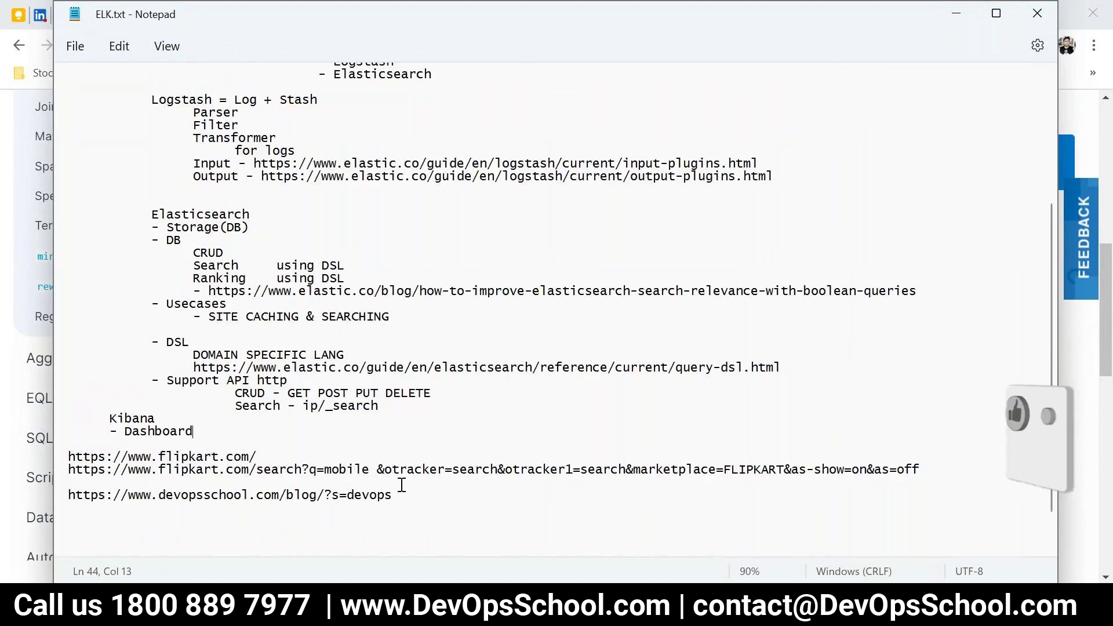
scroll(401, 485, "up", 2)
mouse_move(379, 468)
left_mouse_down()
mouse_move(200, 369)
mouse_move(35, 122)
left_mouse_up()
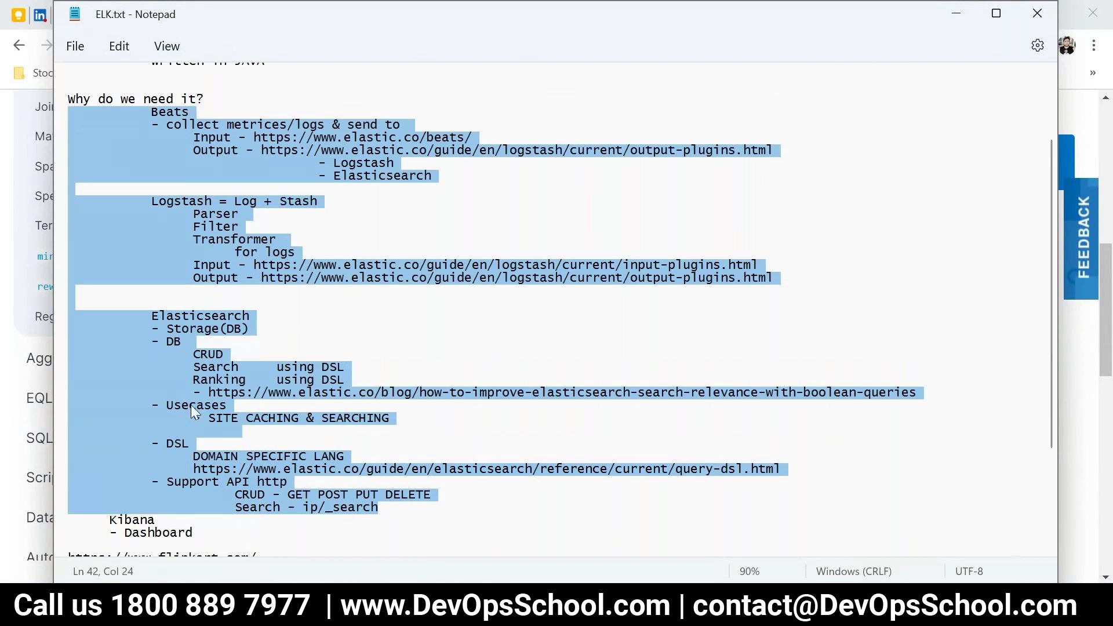
scroll(191, 404, "down", 2)
Add an indented Discover entry beneath Dashboard
left_click(110, 442)
double_click(110, 441)
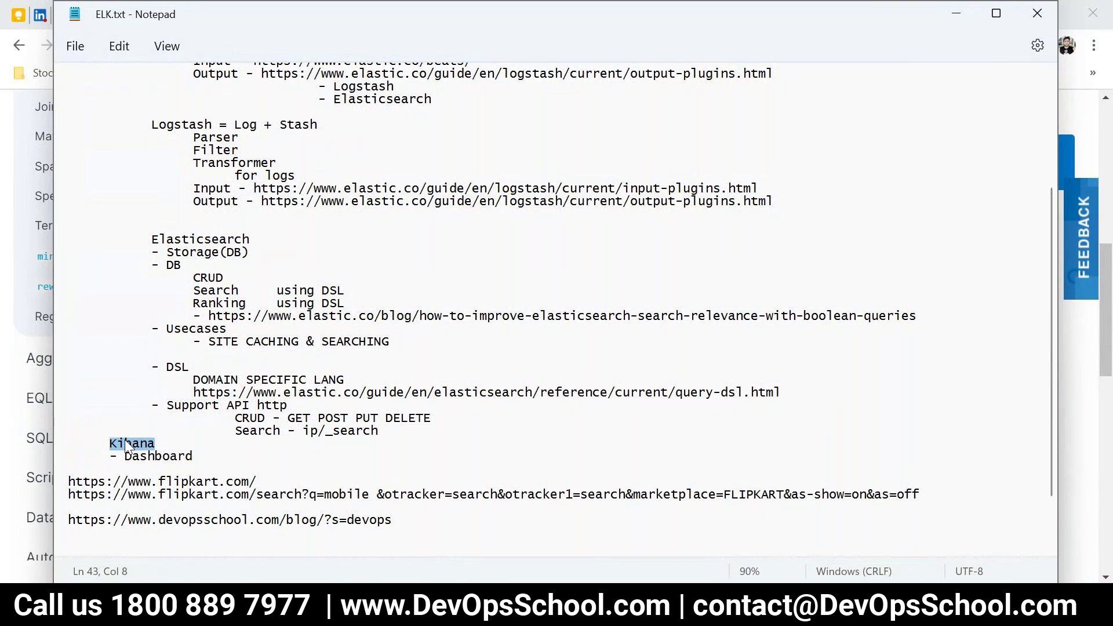
scroll(125, 439, "up", 1)
scroll(125, 440, "up", 1)
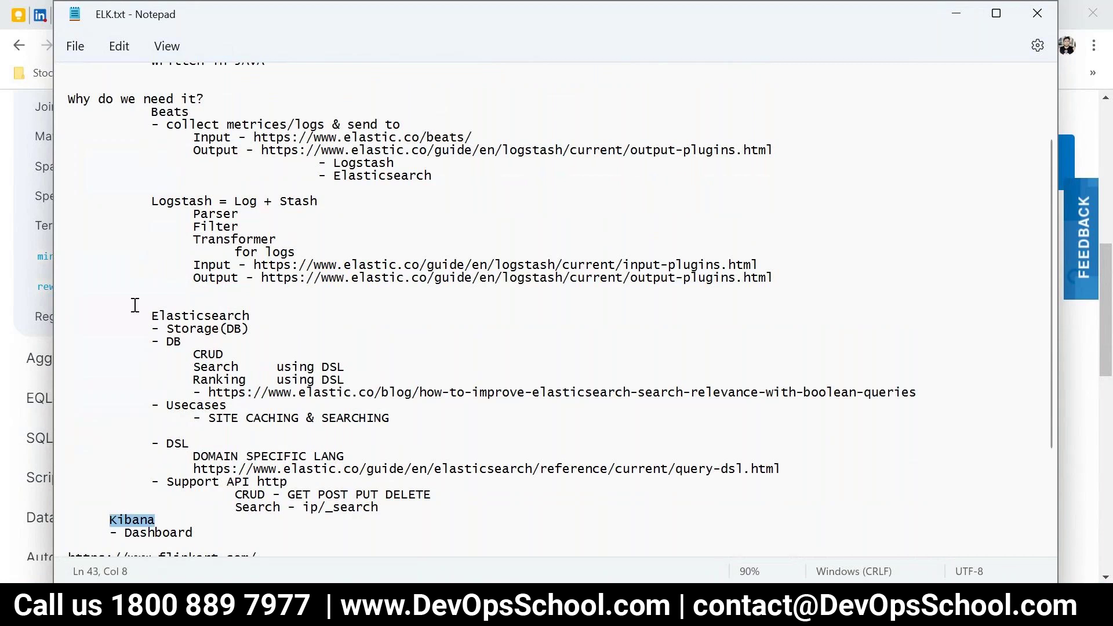
scroll(274, 299, "down", 1)
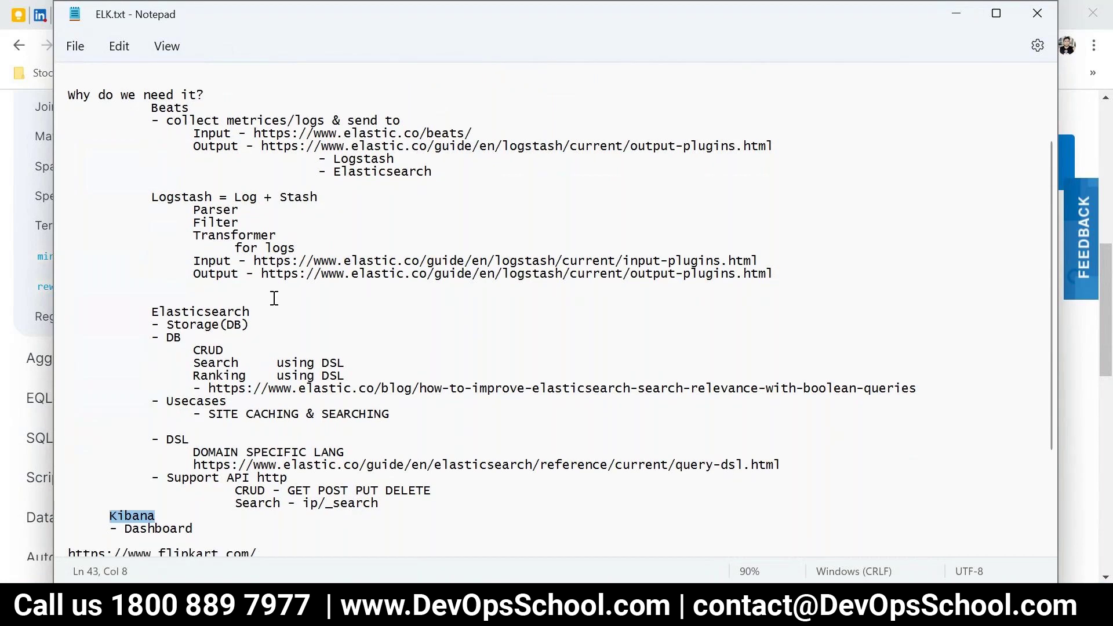
scroll(274, 298, "down", 1)
left_click(206, 452)
left_click(206, 455)
double_click(217, 458)
left_click(217, 457)
key("Return")
key("Tab")
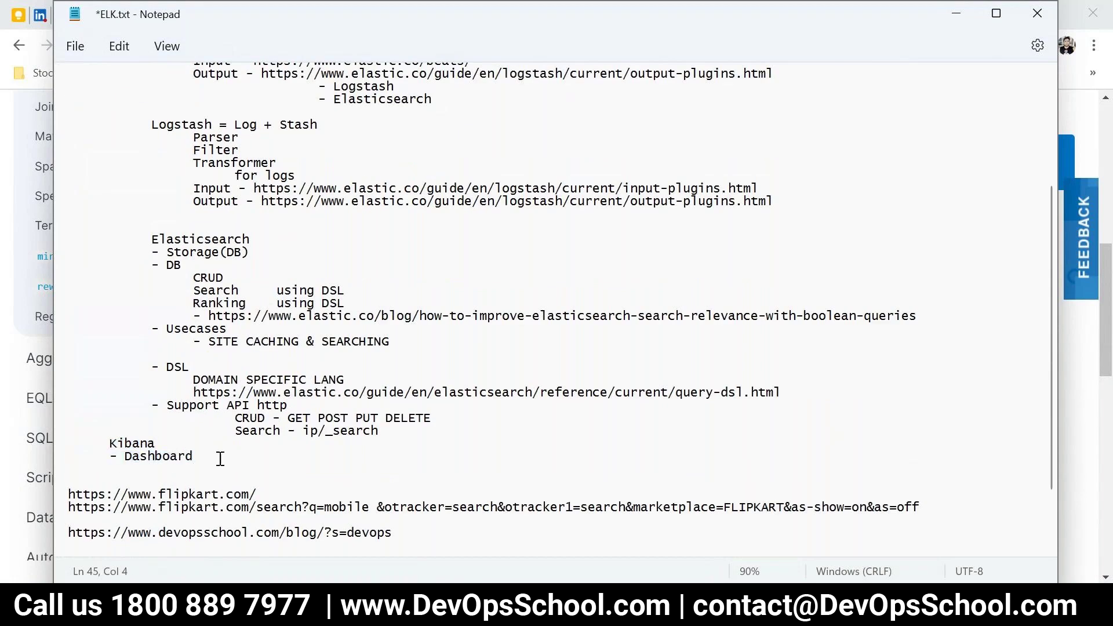
type("Discover")
left_click_drag(254, 471, 192, 470)
Load google.com in Chrome and in a new tab, then return to the ELK notes
key("alt+Tab")
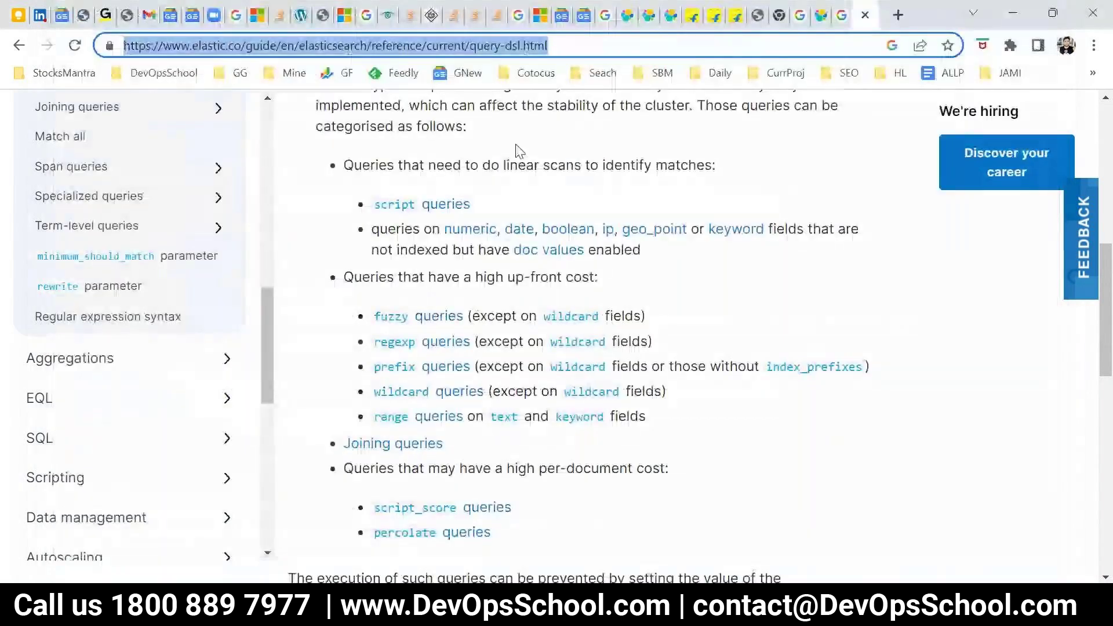
left_click(843, 15)
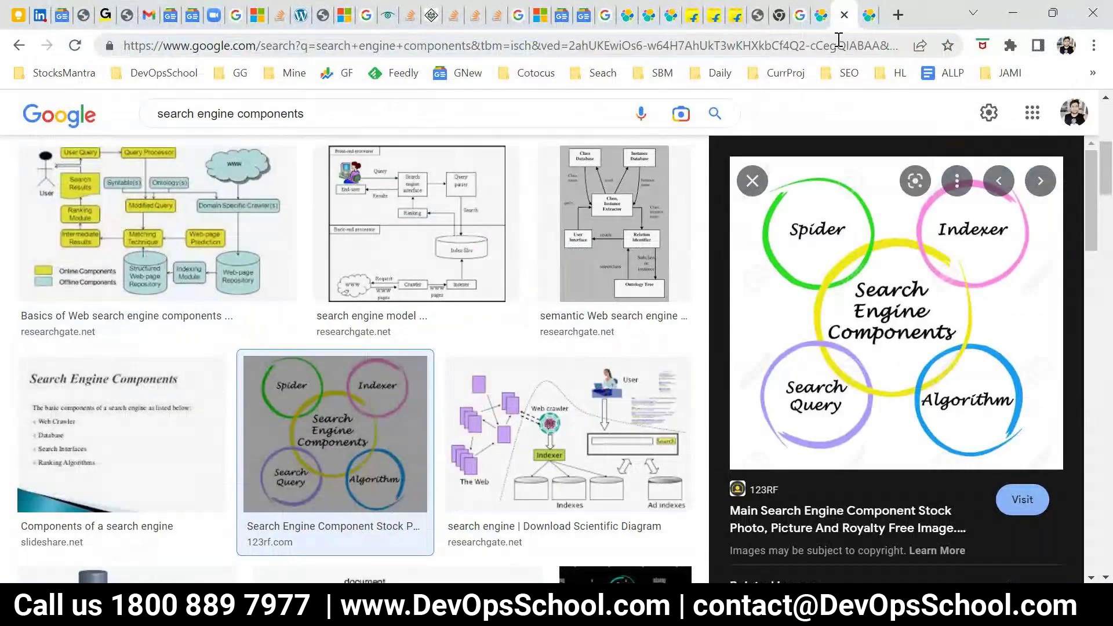
left_click(727, 48)
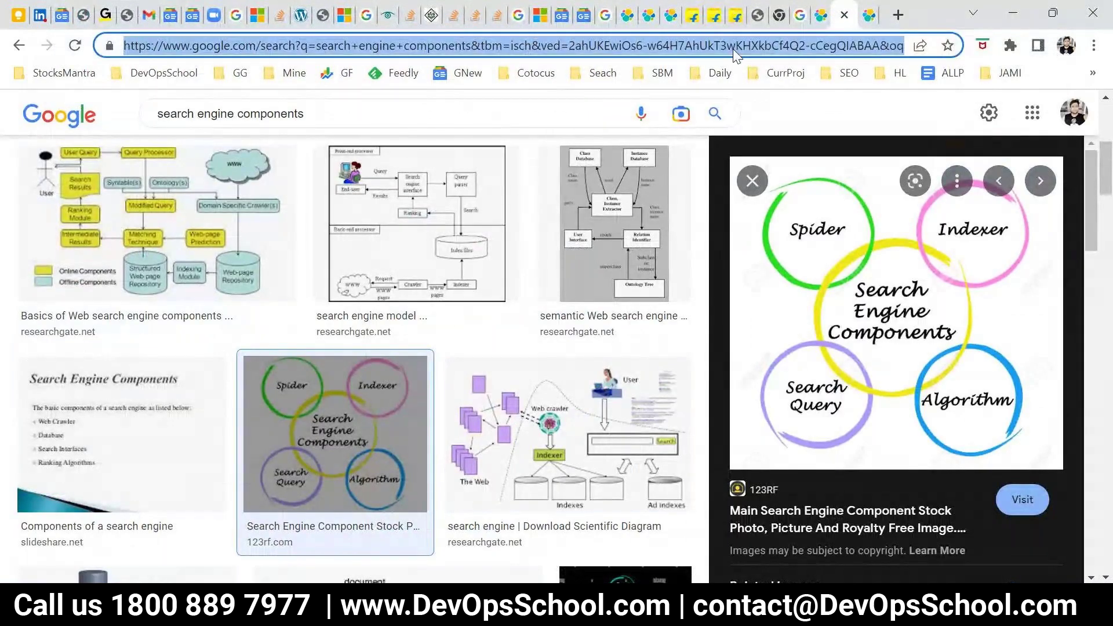
type("google.com")
key("Return")
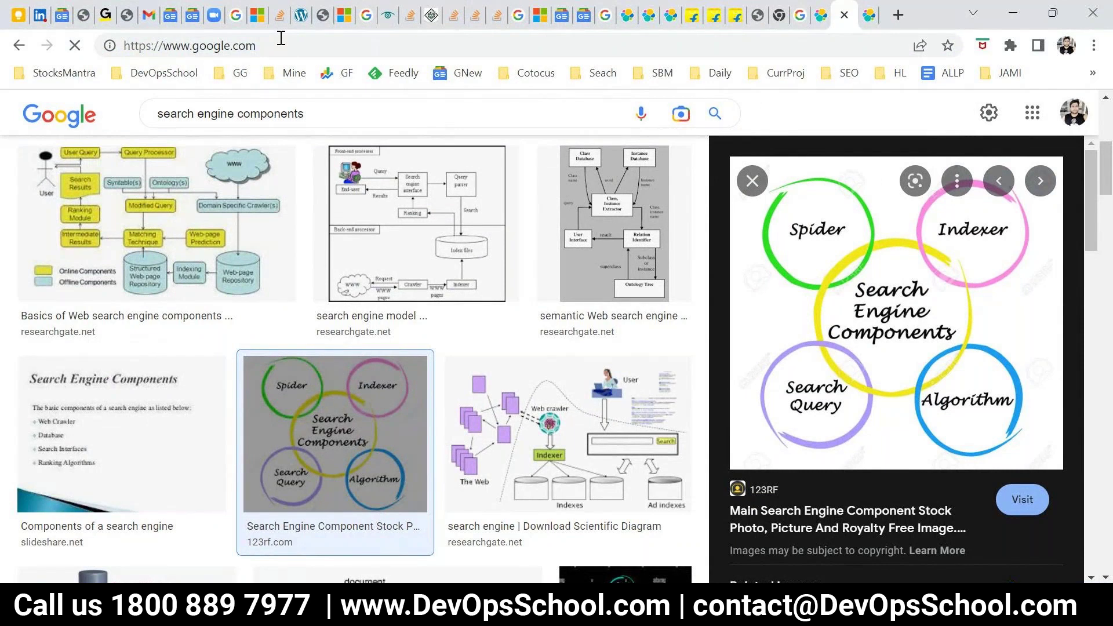
key("ctrl+t")
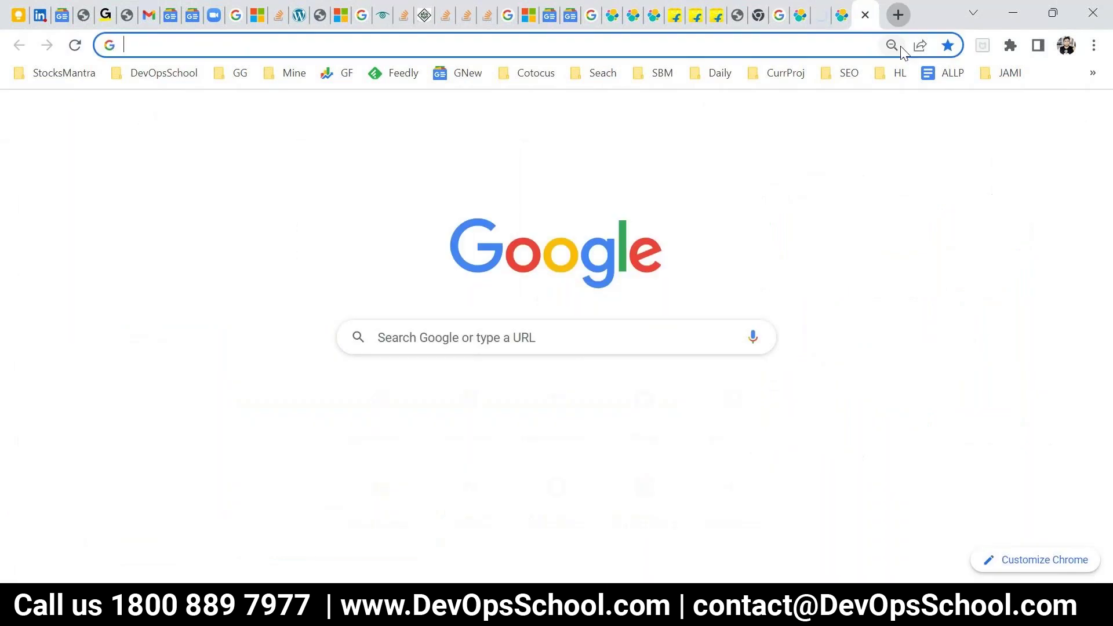
type("google.com")
key("Return")
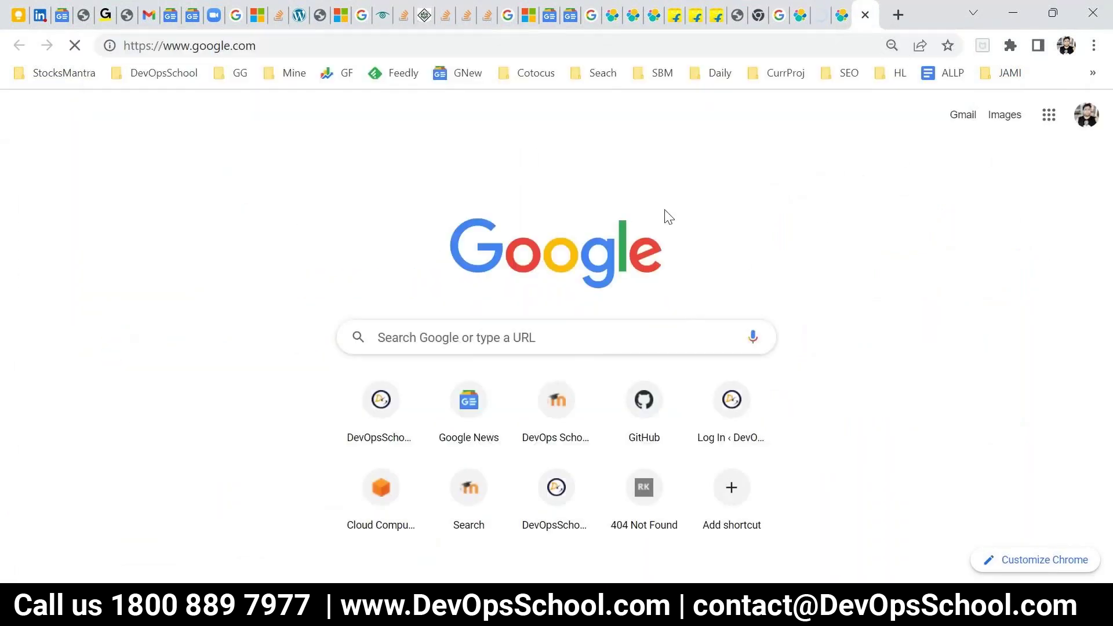
left_click(533, 337)
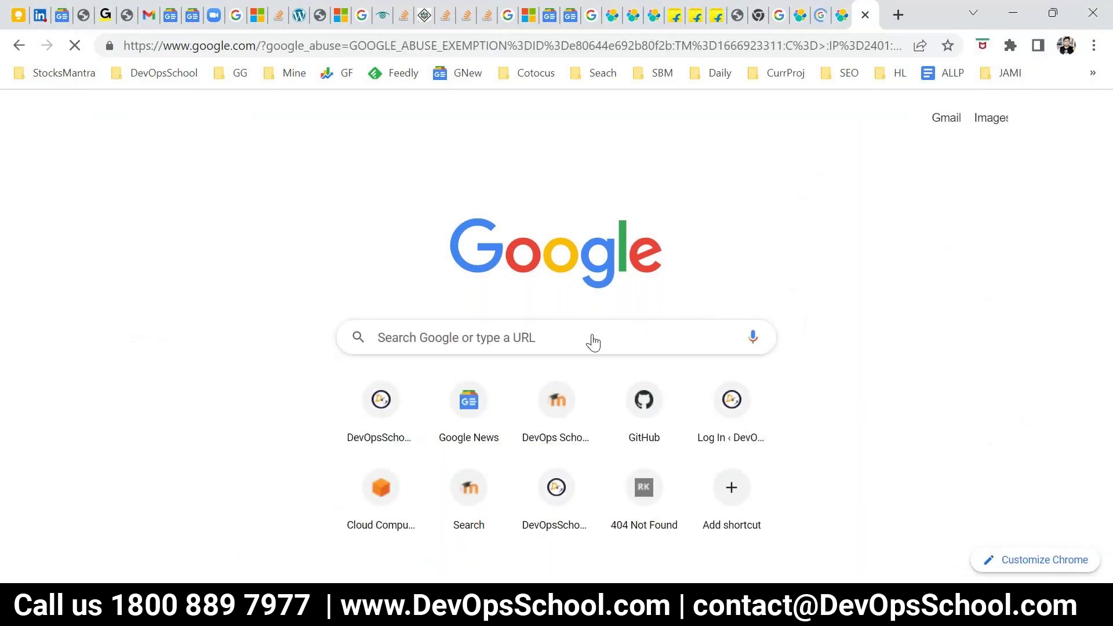
left_click(489, 260)
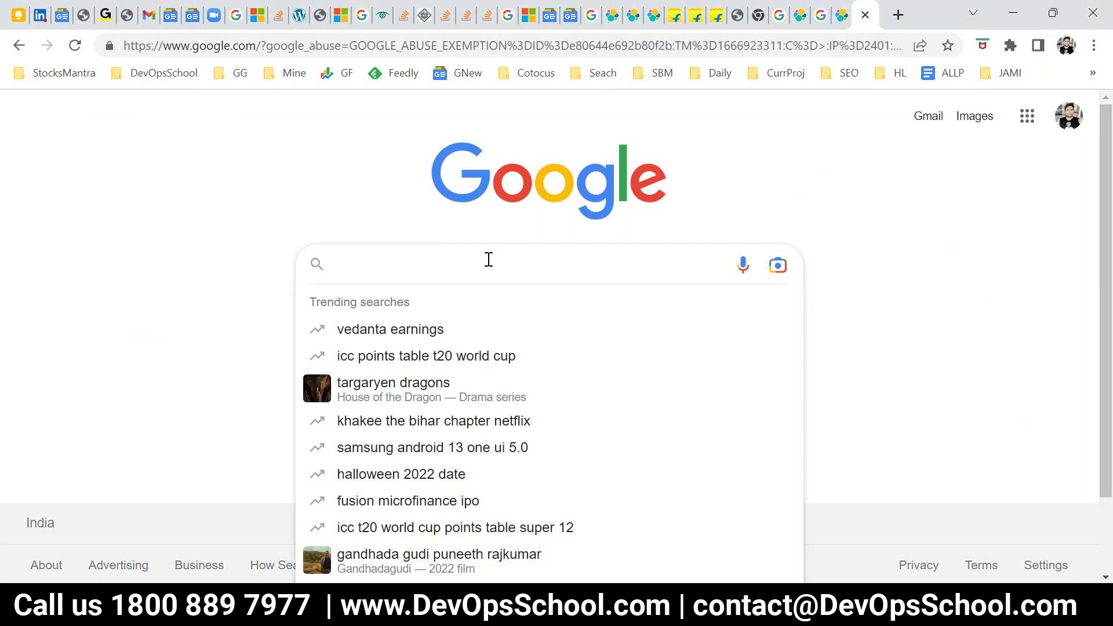
key("alt+Tab")
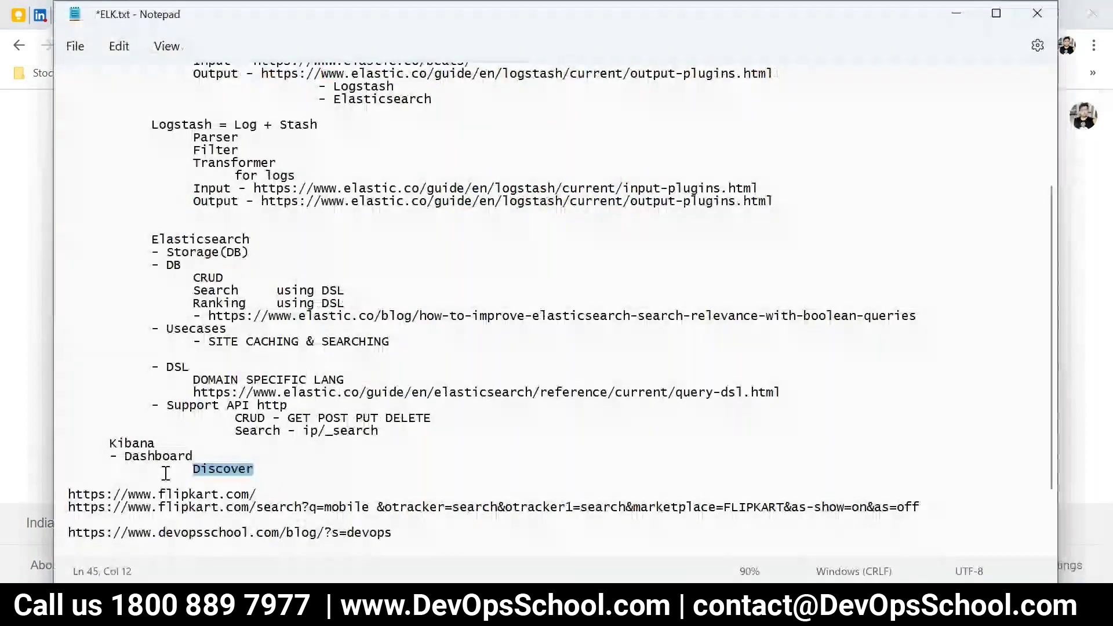
Extend the Kibana list with Discover/Search/Query and an indented Alerts entry, then save
double_click(161, 456)
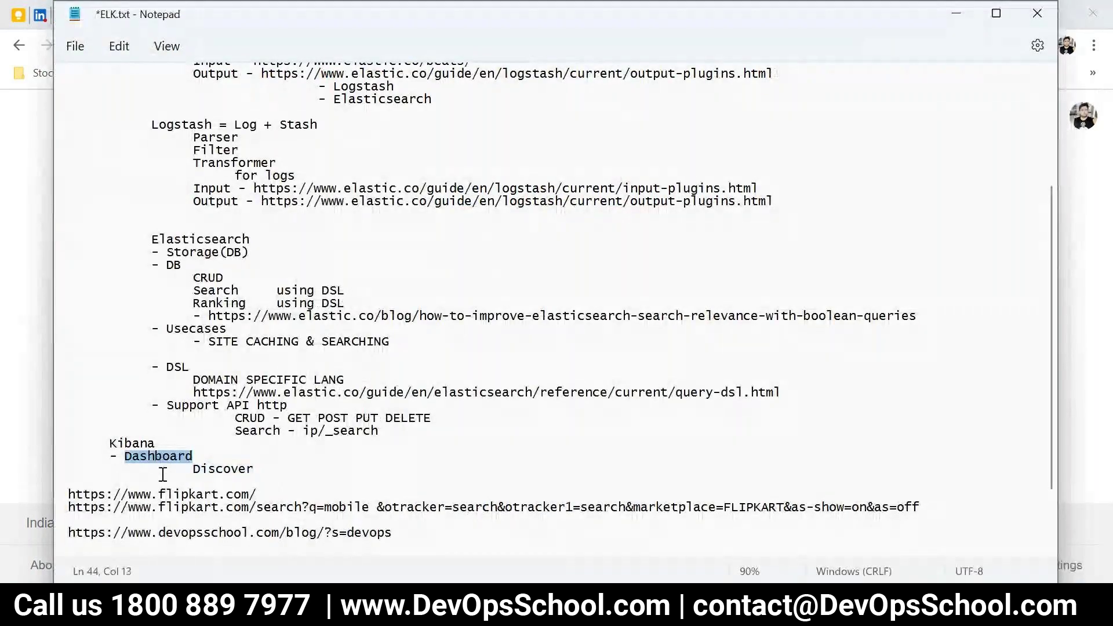
double_click(210, 471)
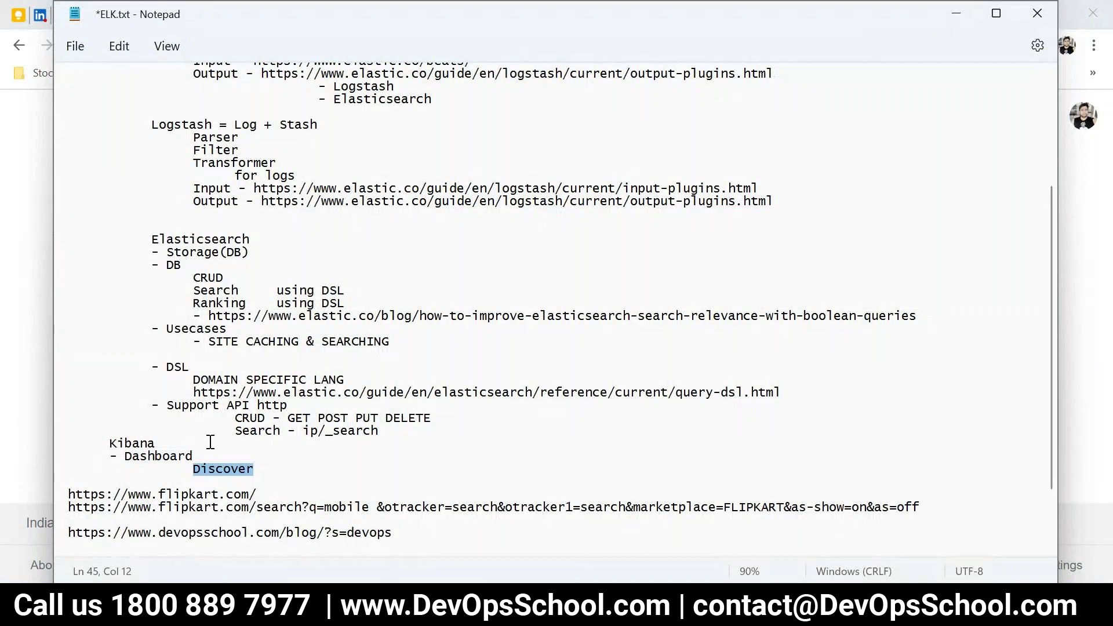
left_click(150, 252)
left_click_drag(150, 252, 250, 253)
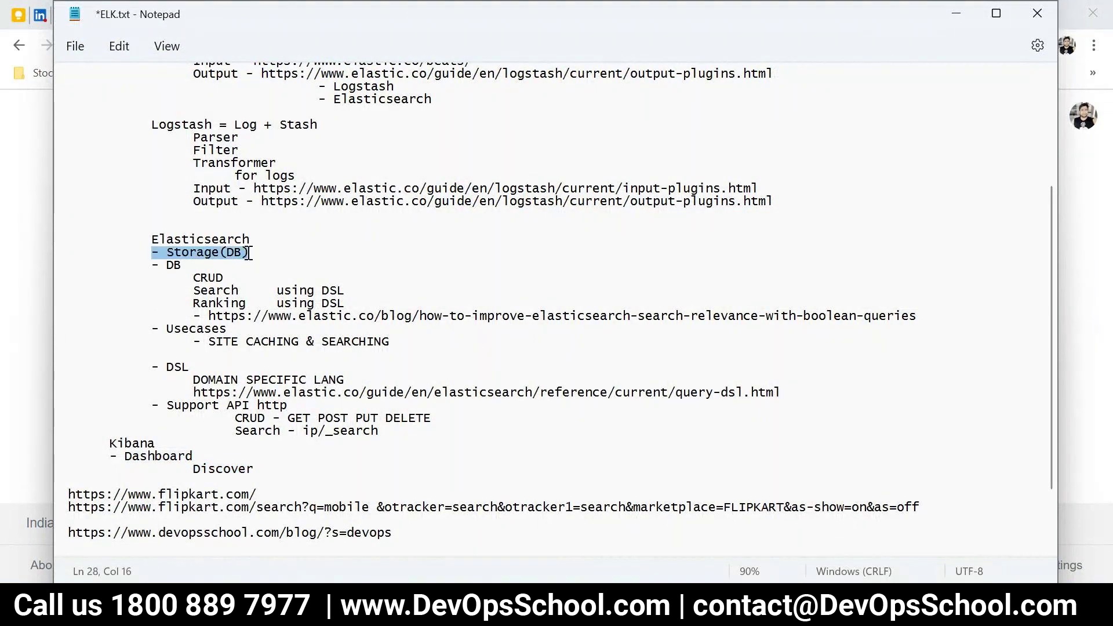
double_click(223, 468)
left_click(280, 466)
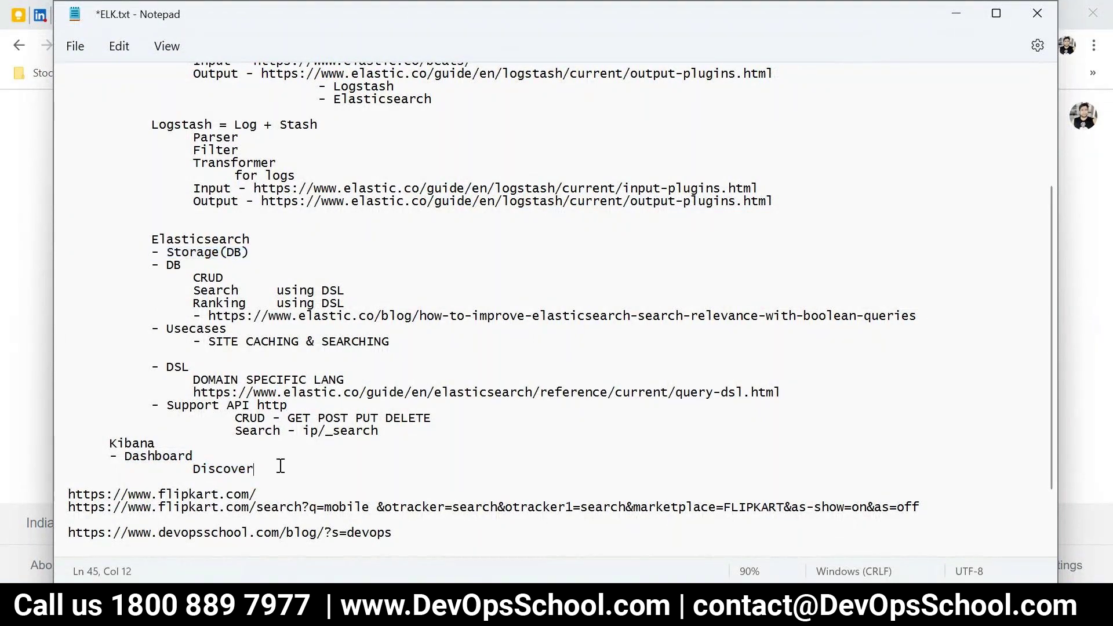
type("/ search /")
type(" Query")
key("Return")
key("Tab")
key("Tab")
key("Tab")
type("Alerts")
key("ctrl+s")
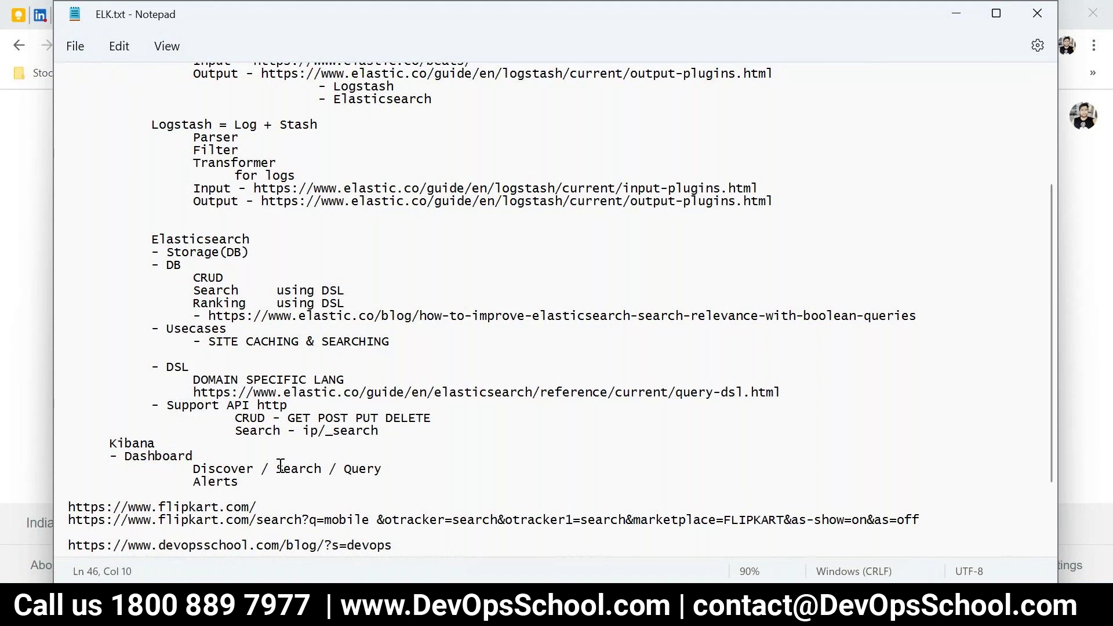
Add indented Dashboard and Auth & Auth entries under Kibana and save
key("Return")
key("Tab")
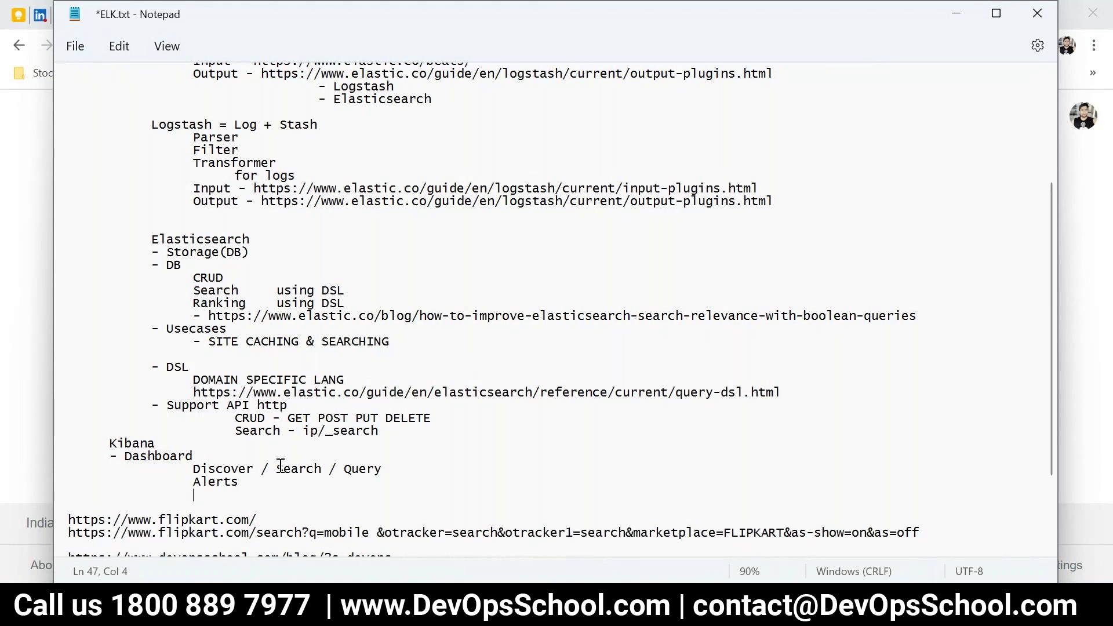
type("Dashboard")
key("Return")
key("Tab")
key("Tab")
key("Tab")
type("Auth ")
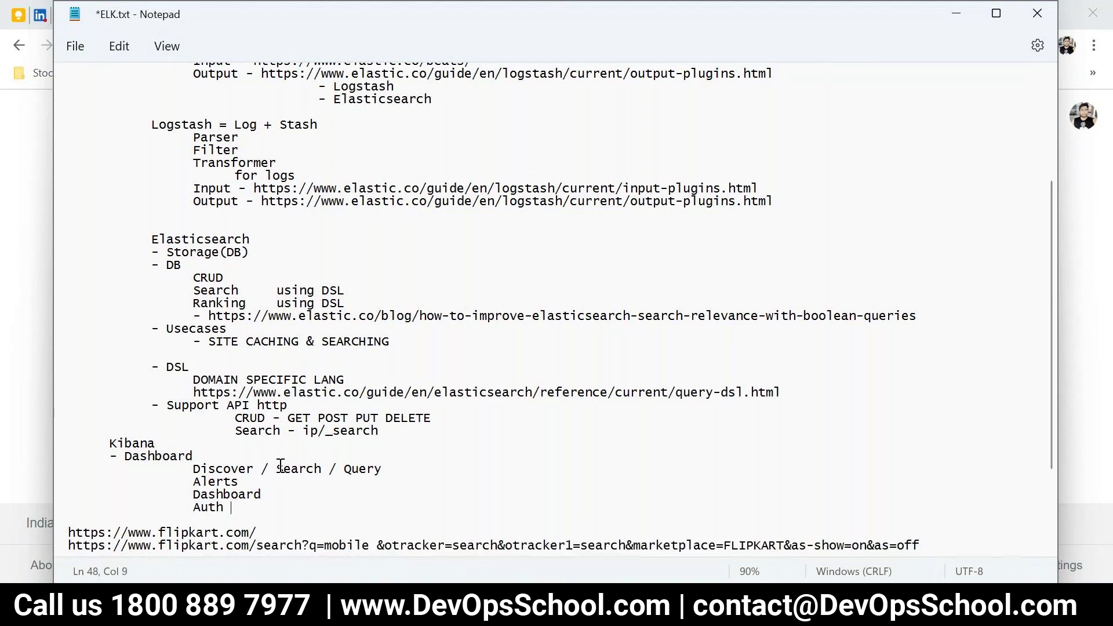
type("& Auth")
mouse_move(188, 510)
left_mouse_down()
mouse_move(293, 505)
mouse_move(193, 511)
mouse_move(110, 470)
left_mouse_up()
left_click(294, 510)
key("ctrl+s")
Launch Paint by running mspaint from the Run box
double_click(131, 443)
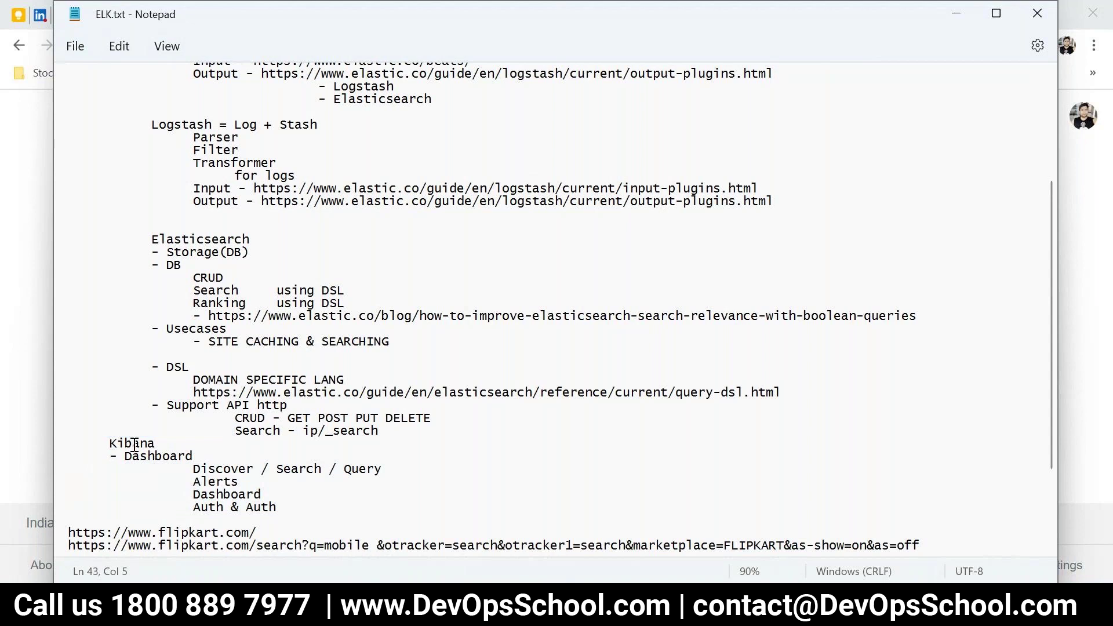
scroll(312, 397, "down", 2)
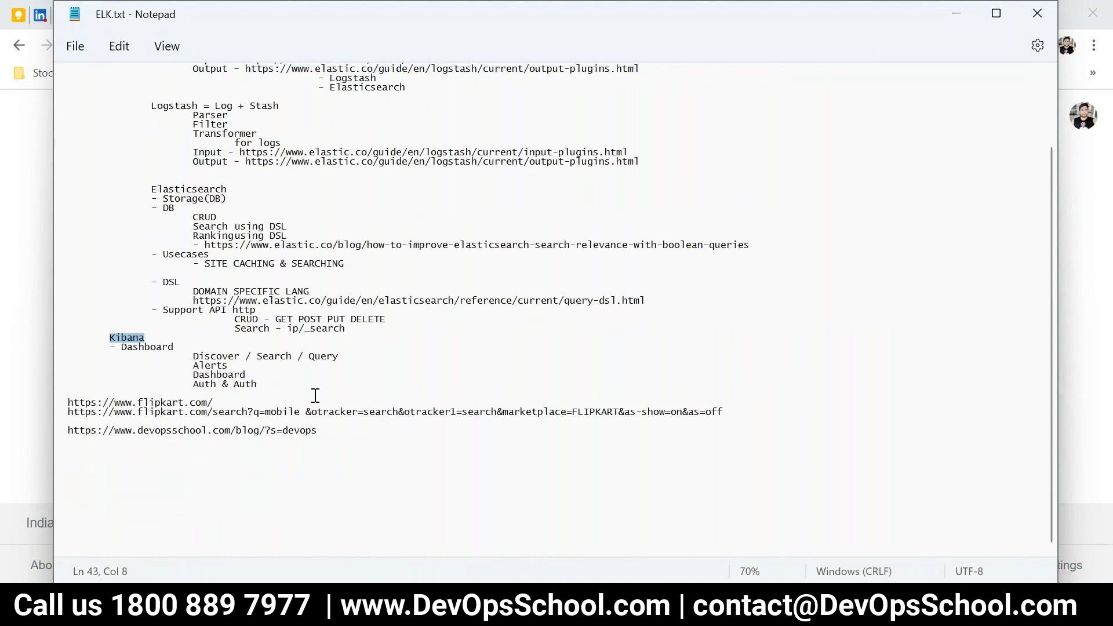
scroll(313, 397, "up", 2)
key("super+r")
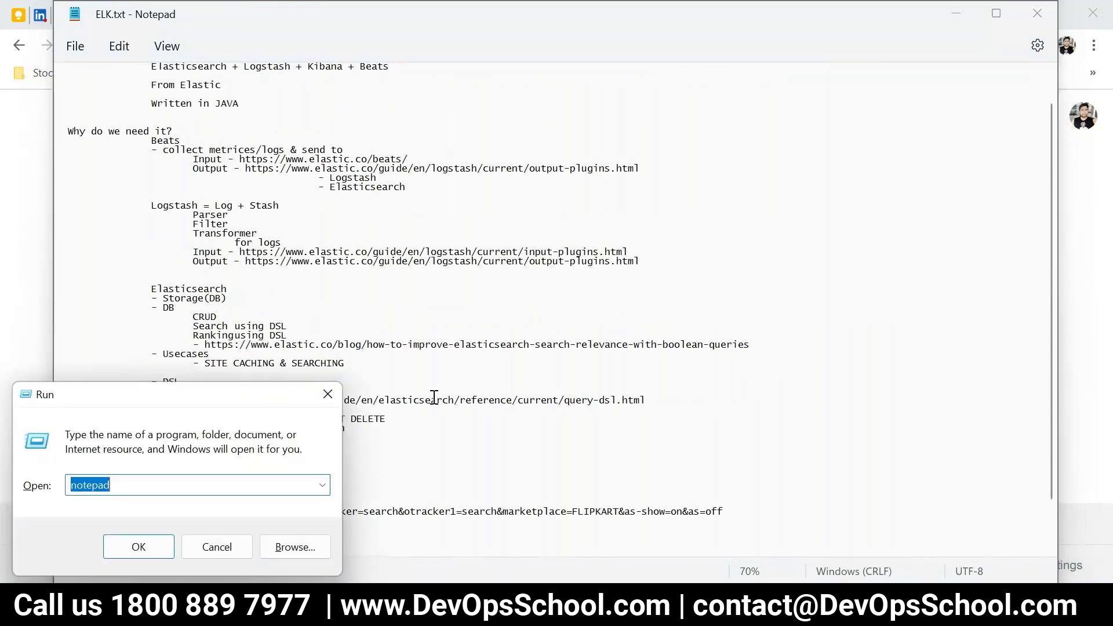
type("ms")
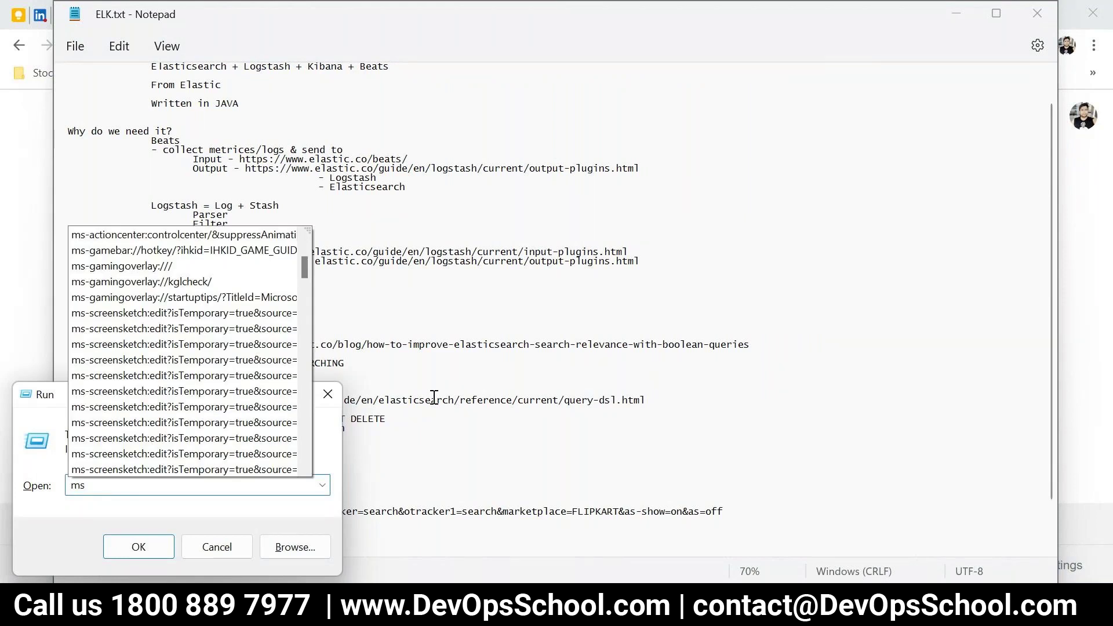
type("paint")
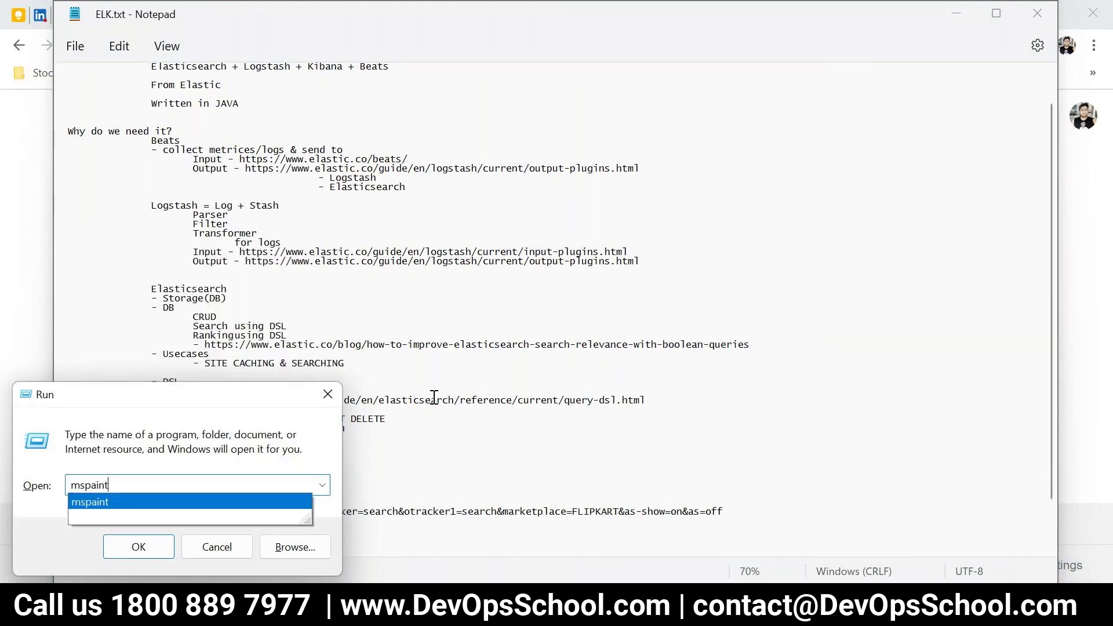
key("Return")
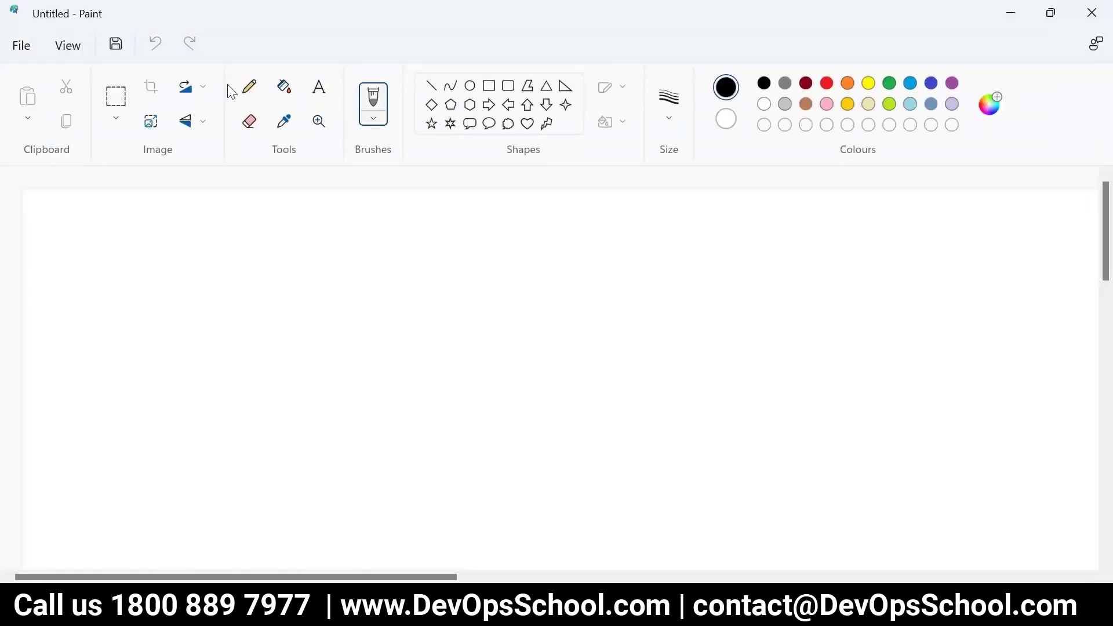
Draw four stacked rectangles down the left side of the canvas
left_click(489, 85)
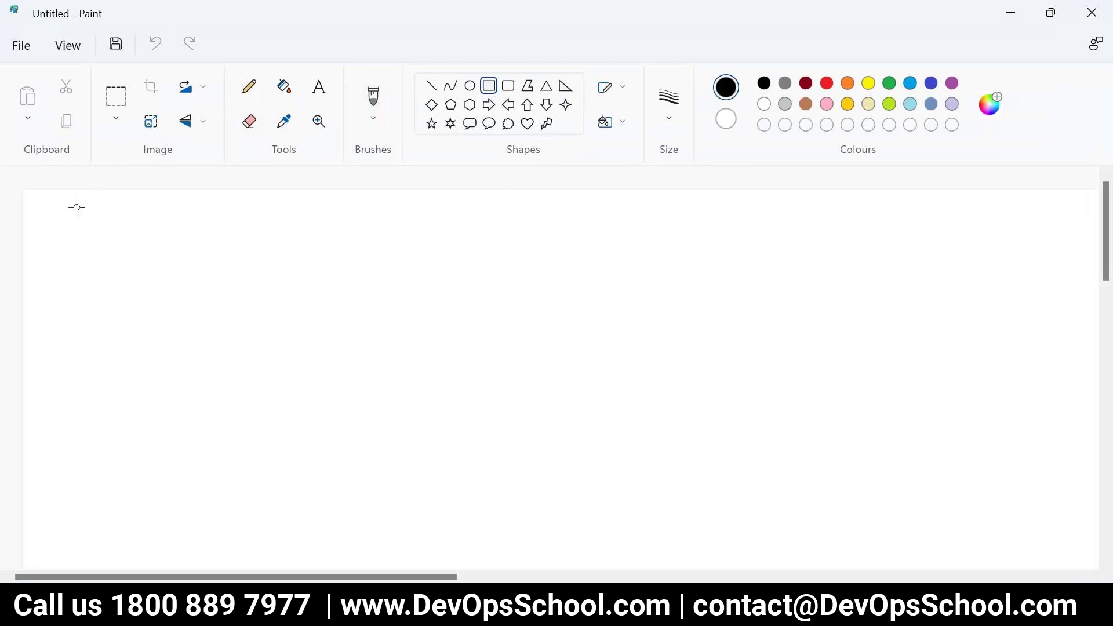
left_click_drag(77, 207, 200, 286)
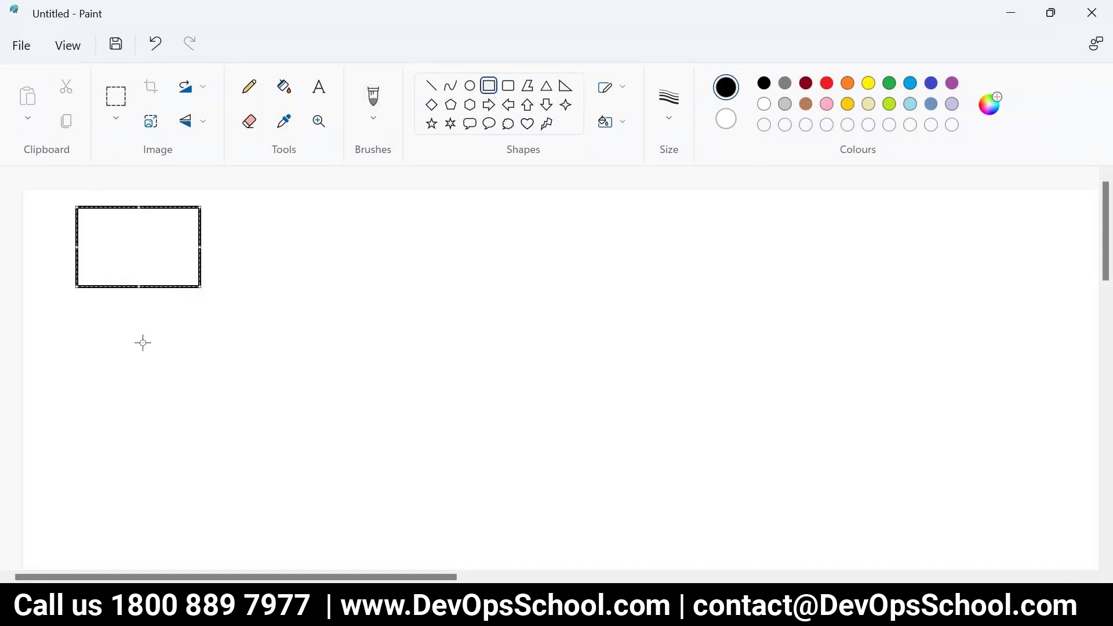
left_click_drag(78, 316, 198, 376)
left_click_drag(77, 399, 197, 465)
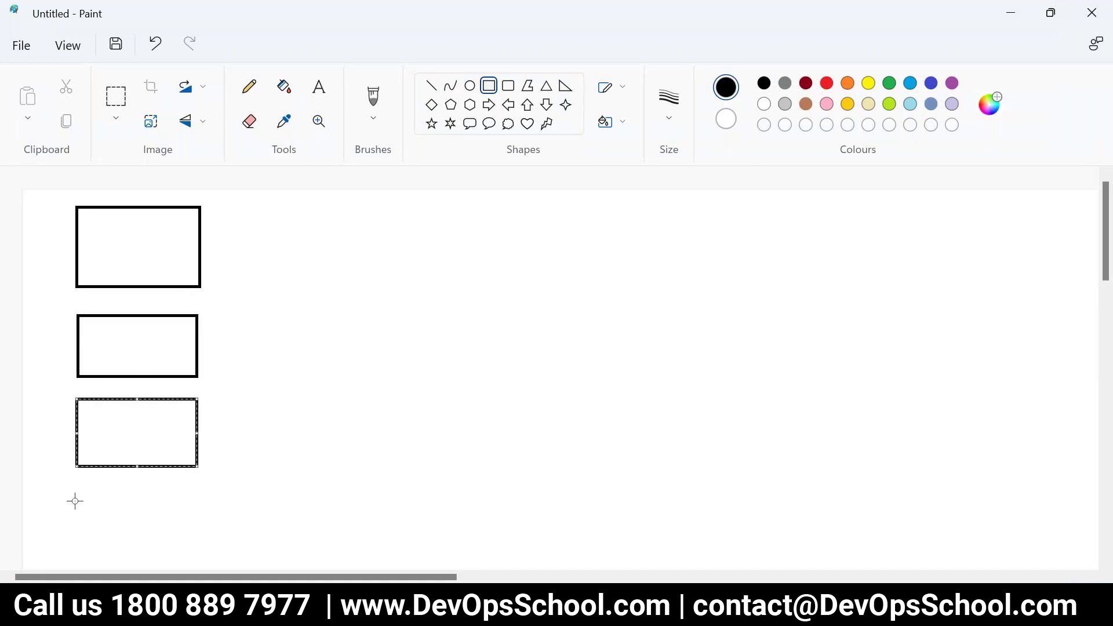
left_click_drag(77, 487, 199, 548)
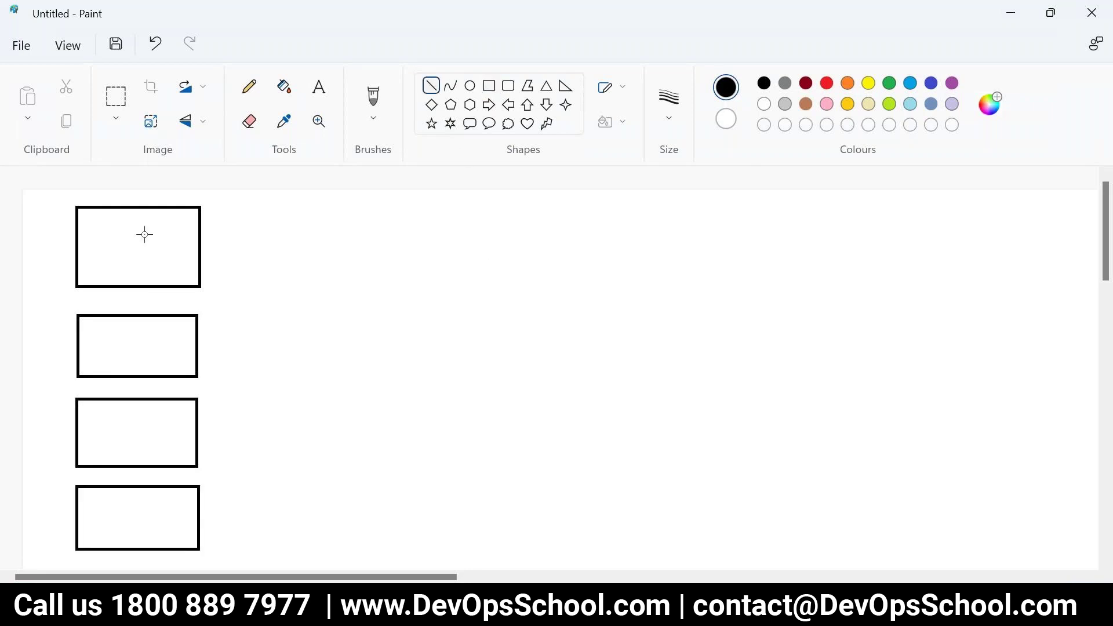
With a thicker pencil, write b inside each of the four boxes
left_click(249, 85)
left_click(669, 117)
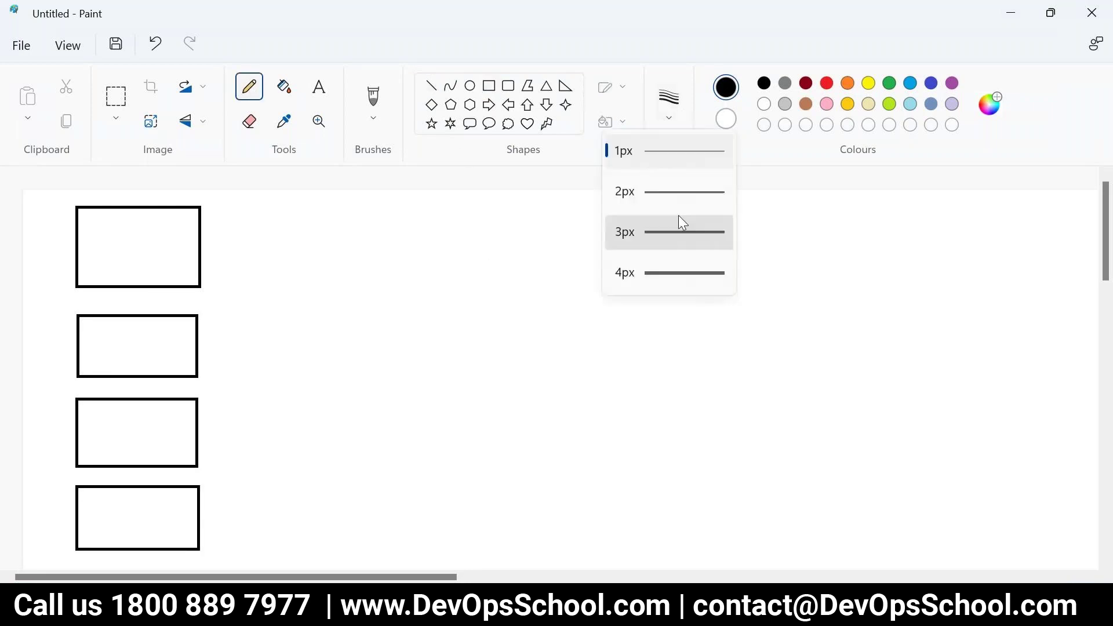
left_click(671, 270)
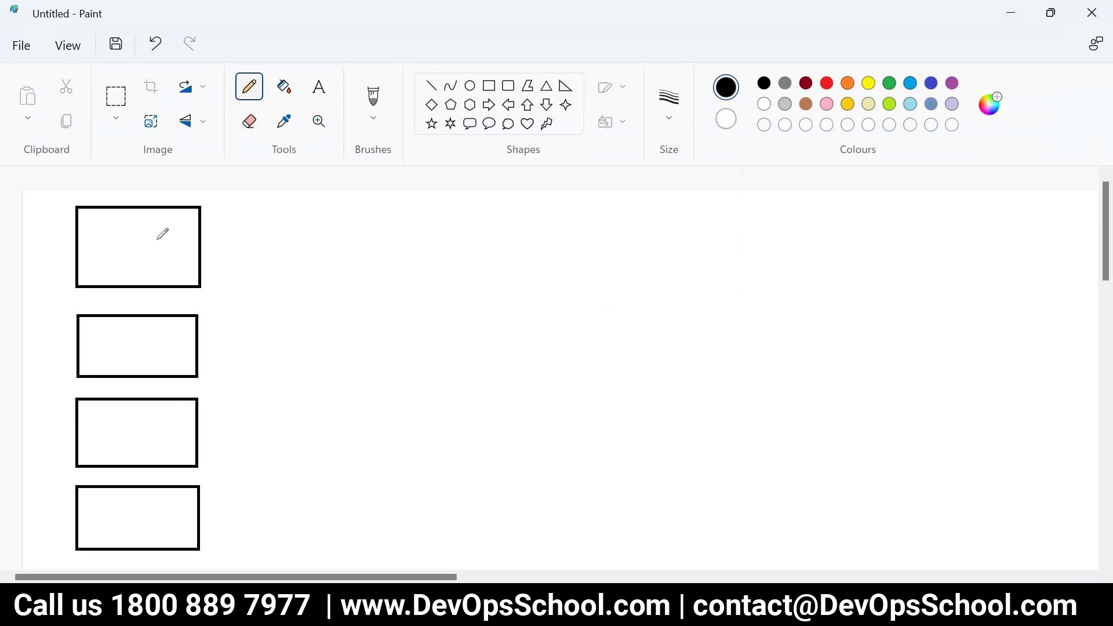
mouse_move(152, 226)
left_mouse_down()
mouse_move(167, 236)
mouse_move(157, 252)
left_mouse_up()
mouse_move(157, 317)
left_mouse_down()
mouse_move(176, 330)
mouse_move(160, 352)
left_mouse_up()
mouse_move(160, 411)
left_mouse_down()
mouse_move(163, 452)
mouse_move(181, 427)
mouse_move(161, 449)
left_mouse_up()
left_click_drag(158, 496, 159, 522)
Check the ELK notes, then draw two connecting strokes and undo both
key("alt+Tab")
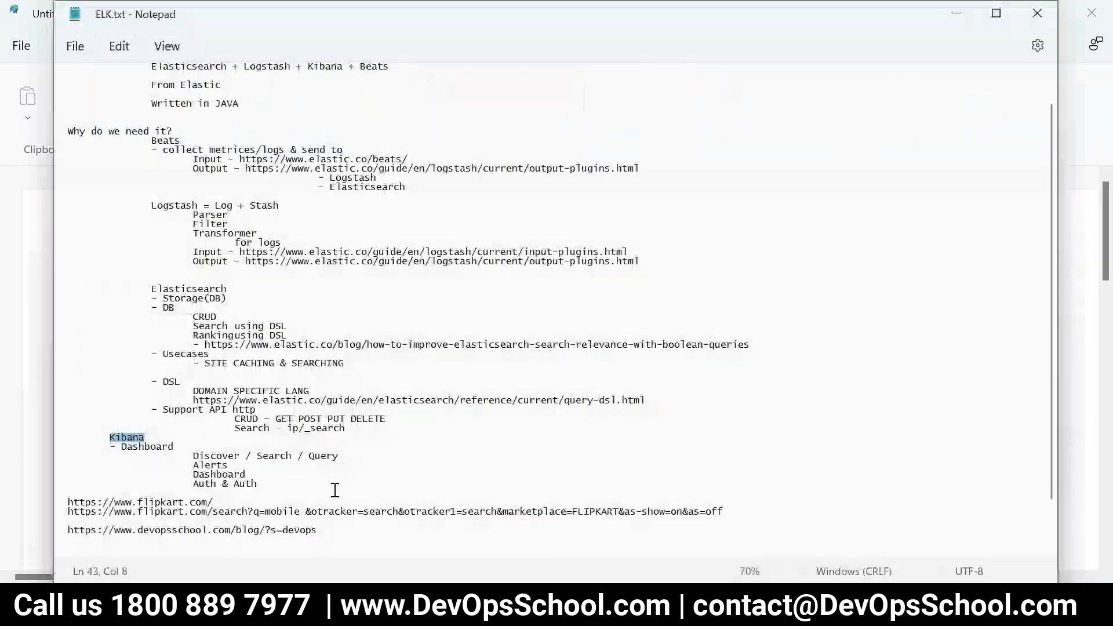
key("alt+Tab")
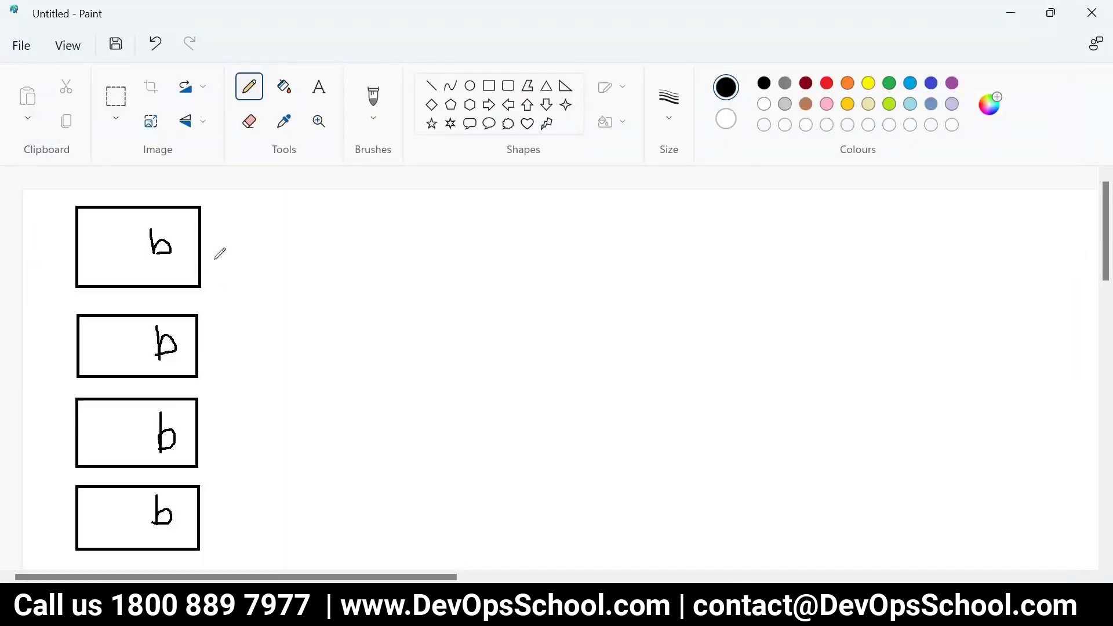
left_click_drag(178, 246, 376, 313)
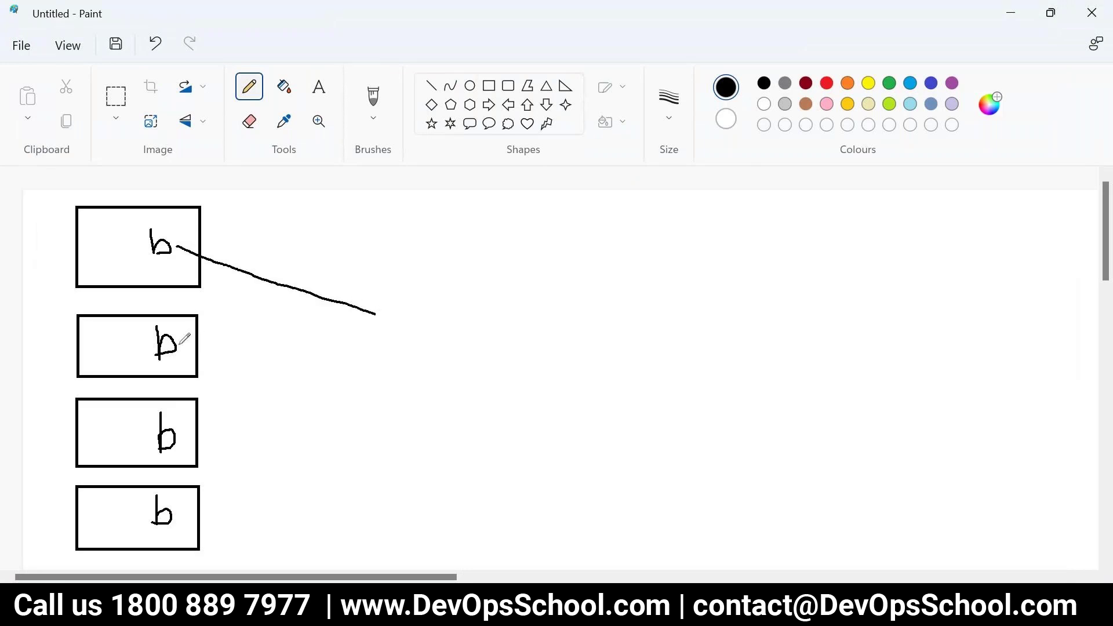
left_click_drag(200, 339, 271, 320)
key("ctrl+z")
key("ctrl+z")
Write a red Log label beside the top box
left_click(826, 83)
left_click_drag(216, 224, 215, 254)
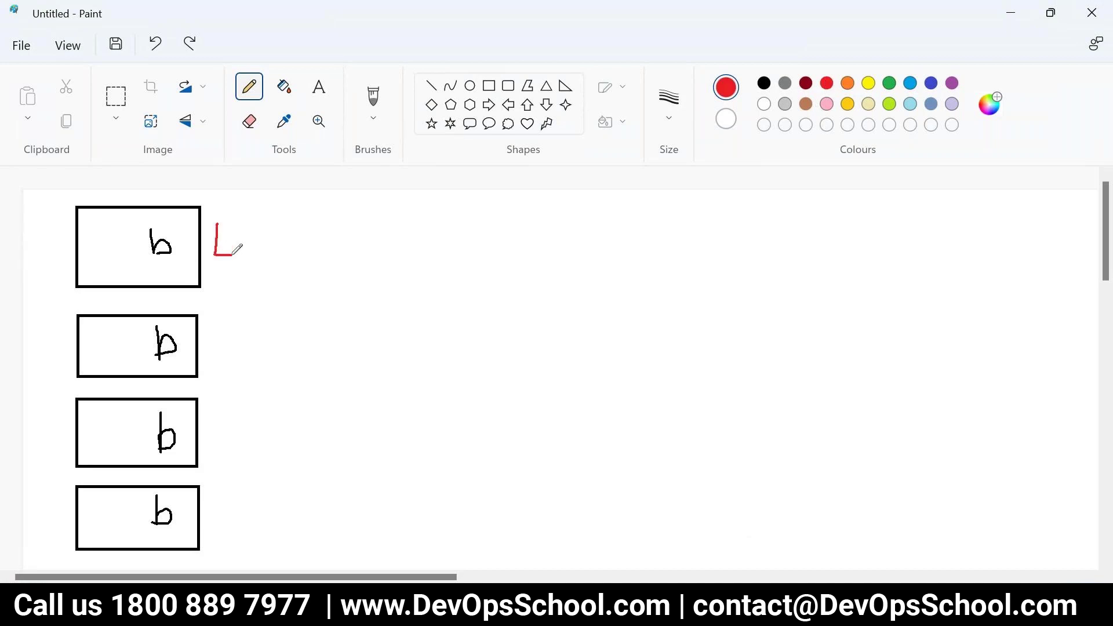
mouse_move(228, 244)
left_mouse_down()
mouse_move(239, 256)
mouse_move(256, 252)
mouse_move(264, 280)
mouse_move(234, 262)
left_mouse_up()
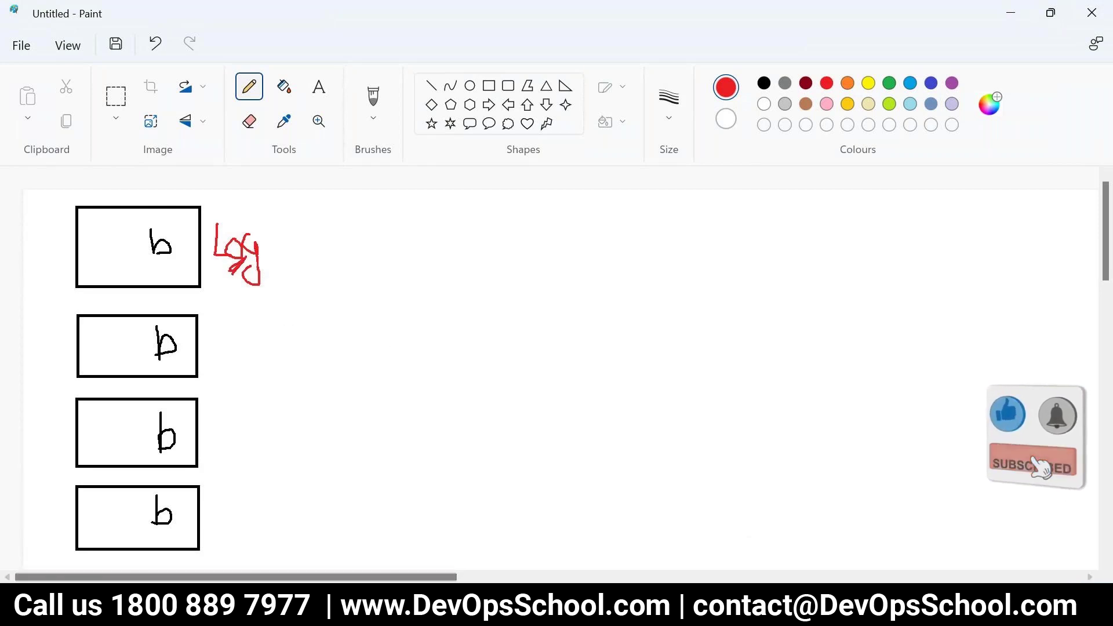
key("alt+Tab")
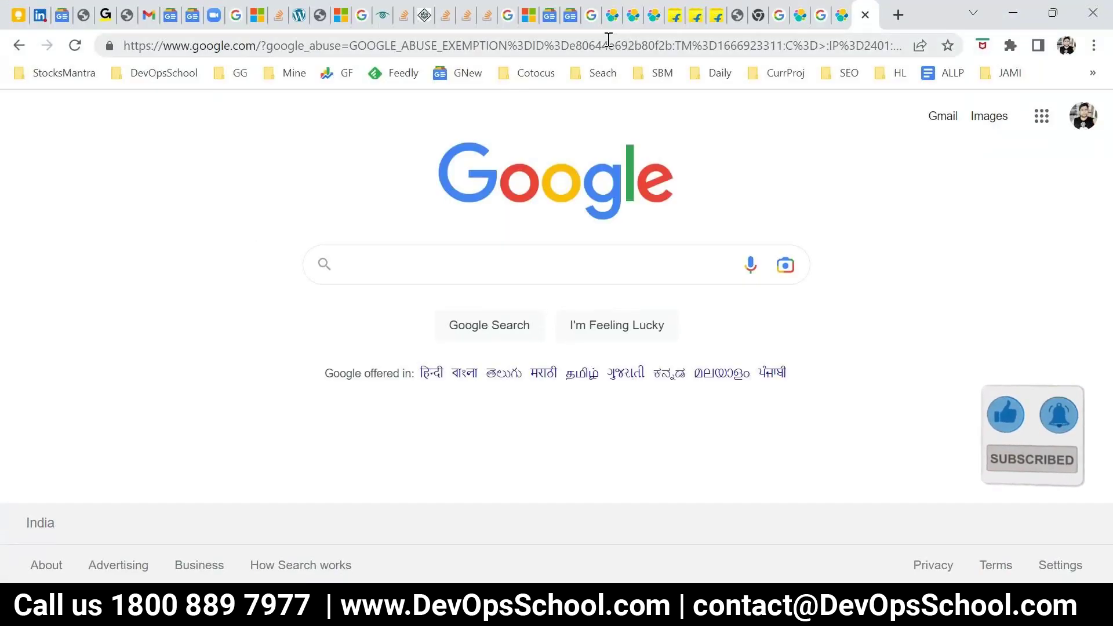
left_click(591, 15)
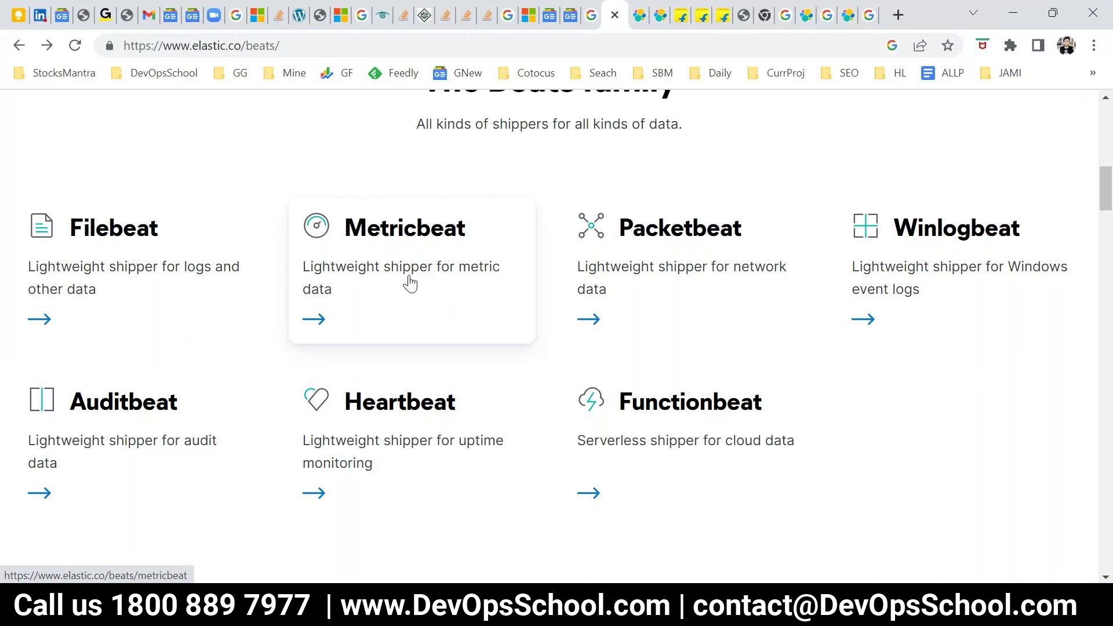
key("alt+Tab")
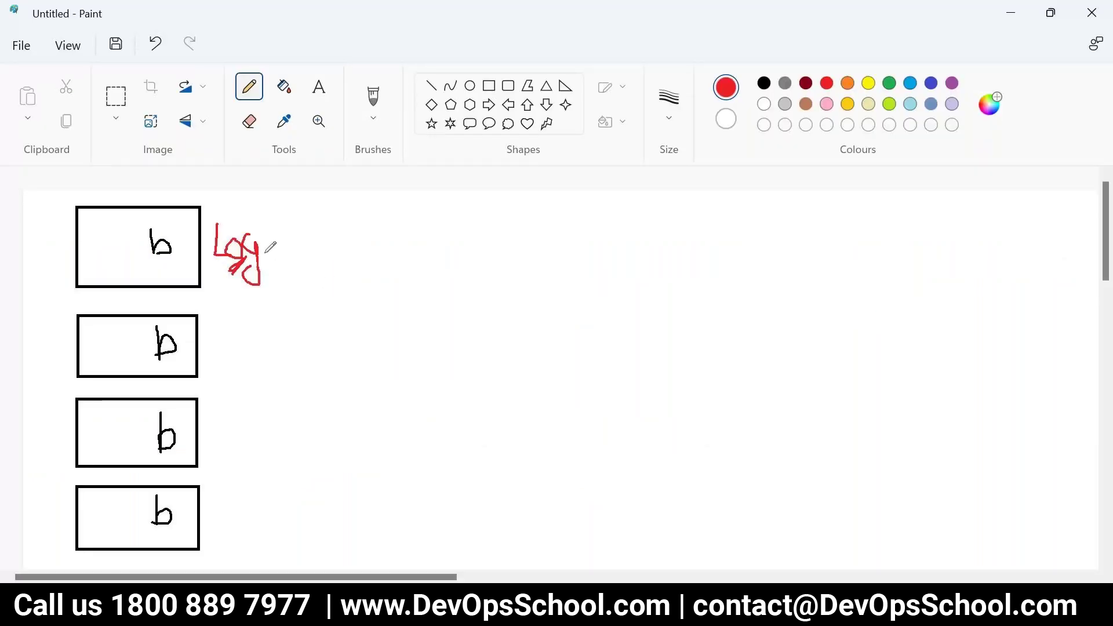
Undo a stray red stroke and draw a red rounded box mid-canvas
mouse_move(262, 250)
left_mouse_down()
mouse_move(360, 303)
mouse_move(411, 341)
mouse_move(419, 363)
mouse_move(443, 363)
left_mouse_up()
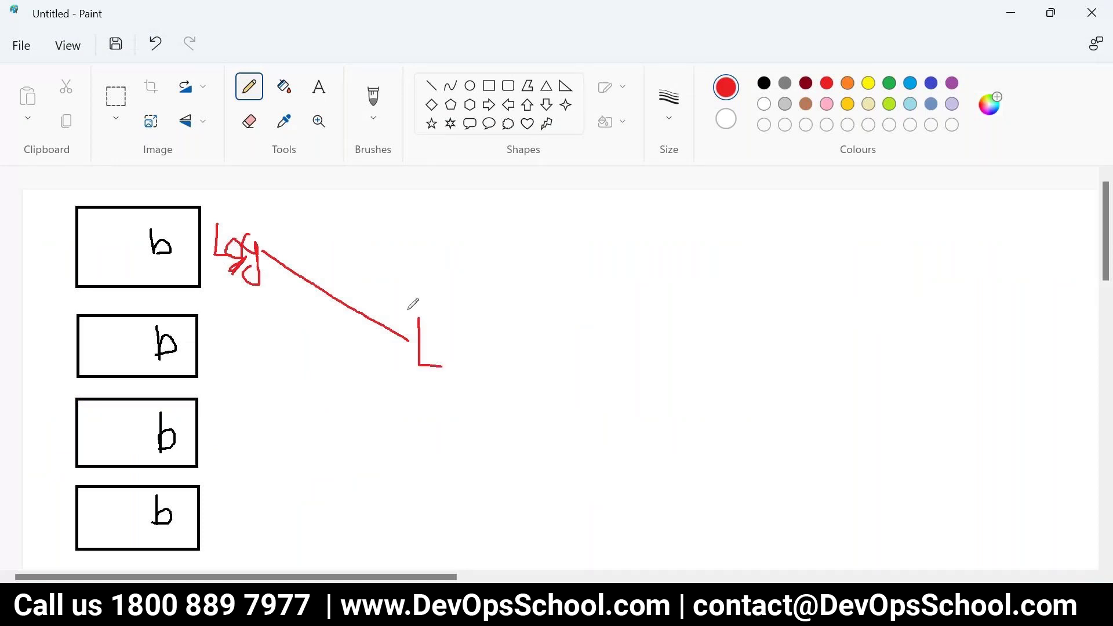
key("ctrl+z")
left_click(509, 87)
left_click_drag(402, 282, 561, 437)
With the pencil, write Log below the box, add an arrowhead, and write M by the second box
left_click(248, 87)
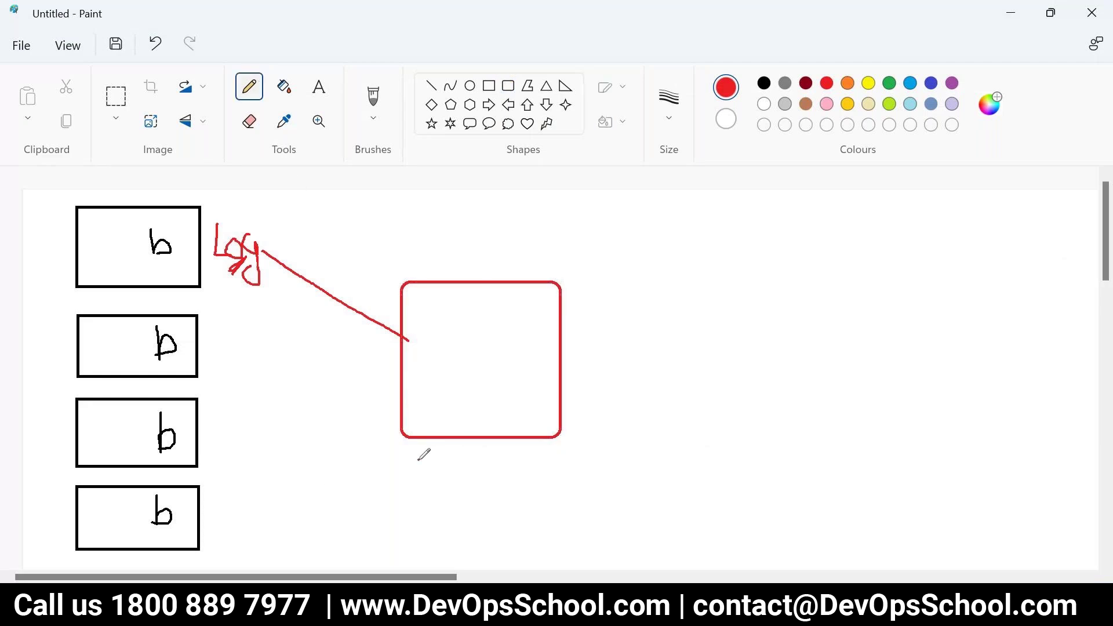
mouse_move(420, 461)
left_mouse_down()
mouse_move(447, 492)
mouse_move(470, 487)
mouse_move(461, 495)
left_mouse_up()
mouse_move(376, 300)
left_mouse_down()
mouse_move(402, 329)
mouse_move(350, 340)
left_mouse_up()
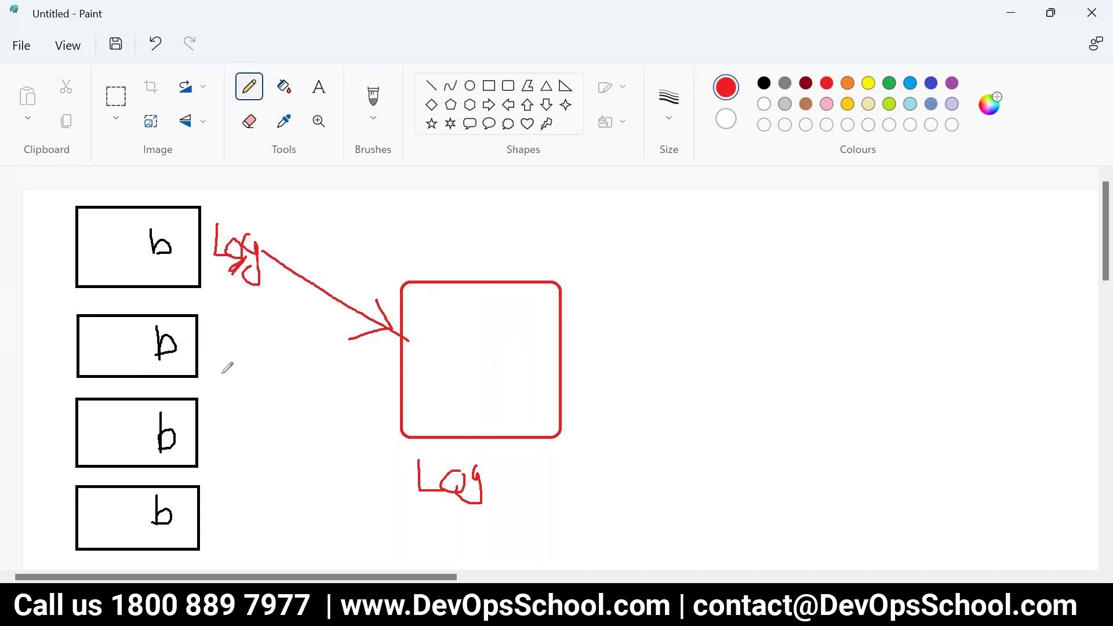
left_click_drag(208, 337, 207, 370)
mouse_move(209, 331)
left_mouse_down()
mouse_move(224, 357)
mouse_move(240, 324)
mouse_move(249, 377)
left_mouse_up()
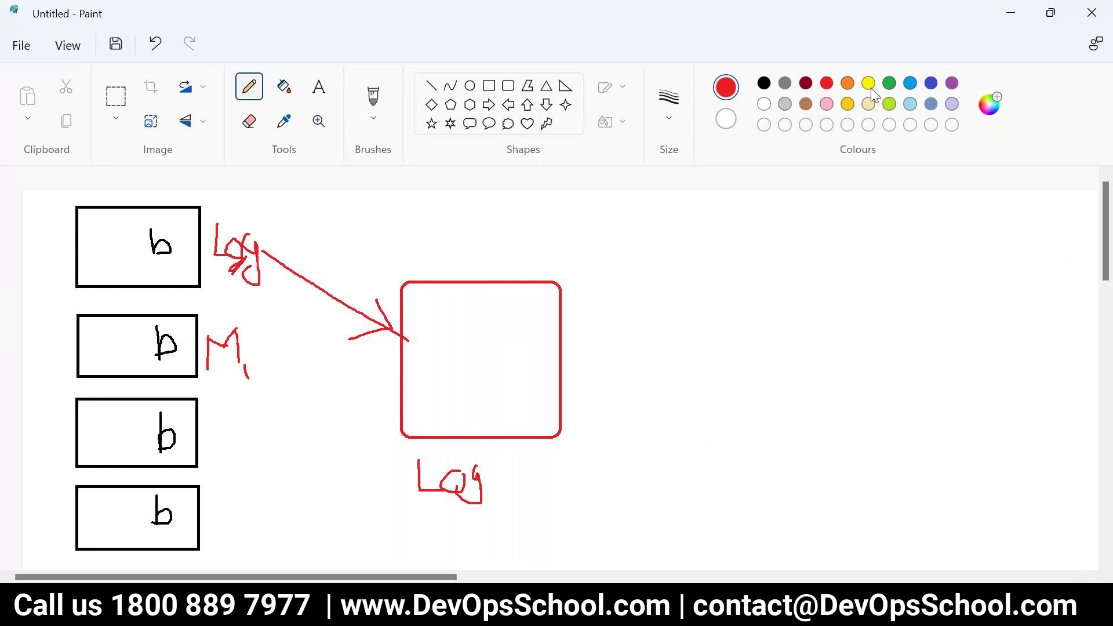
Draw a green rounded box right of the red box, with green arrows from M and the third b
left_click(889, 83)
left_click(508, 87)
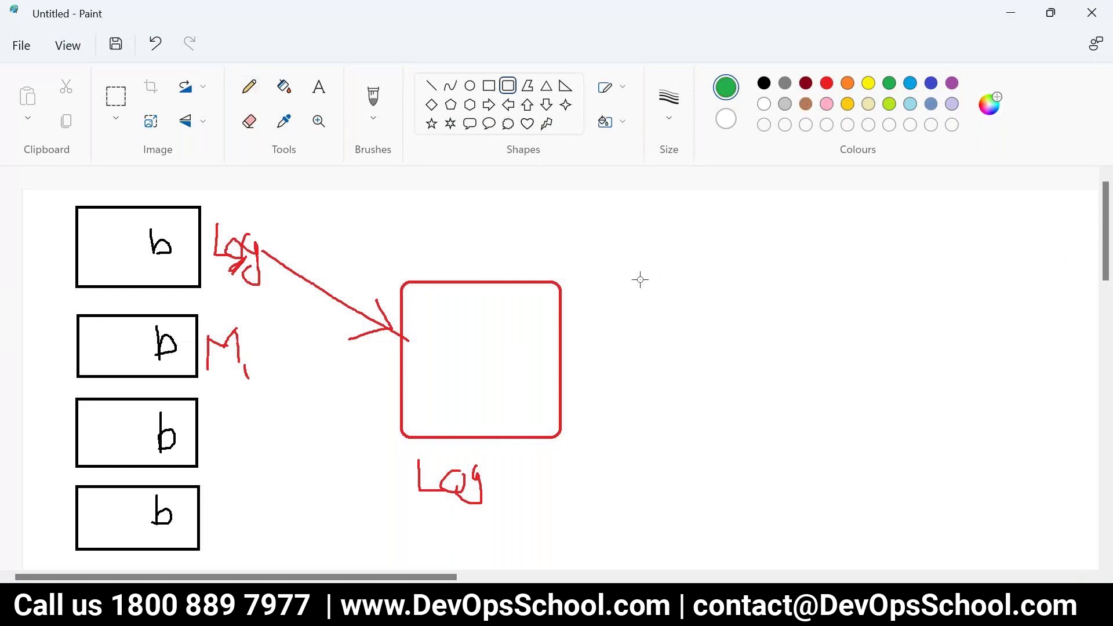
mouse_move(632, 278)
left_mouse_down()
mouse_move(749, 439)
mouse_move(772, 443)
left_mouse_up()
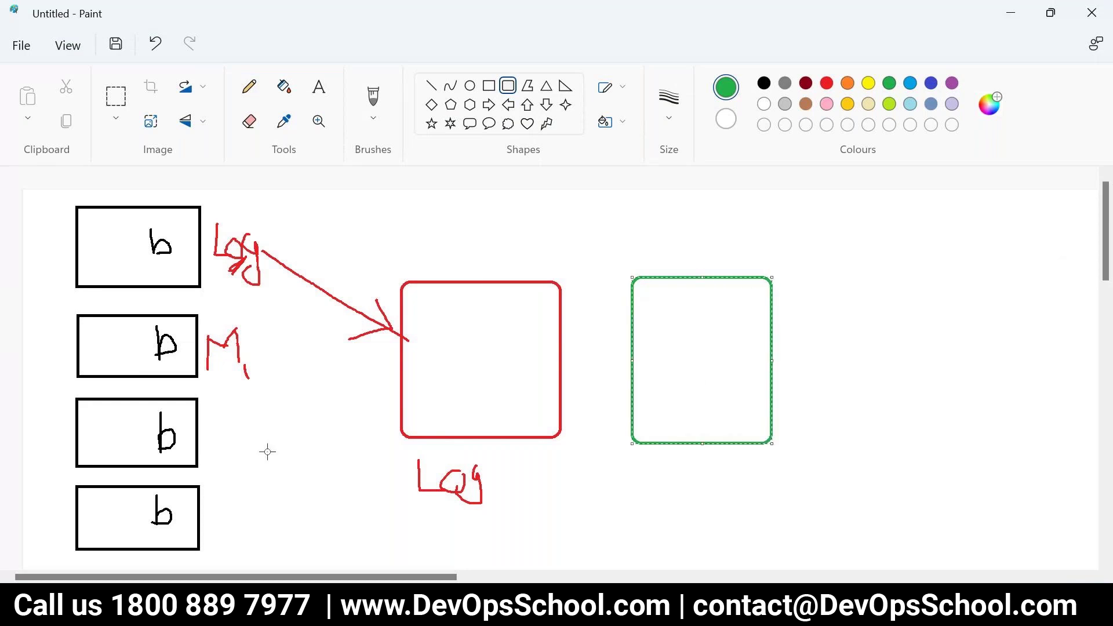
left_click(250, 87)
mouse_move(246, 366)
left_mouse_down()
mouse_move(280, 424)
mouse_move(637, 448)
mouse_move(643, 479)
left_mouse_up()
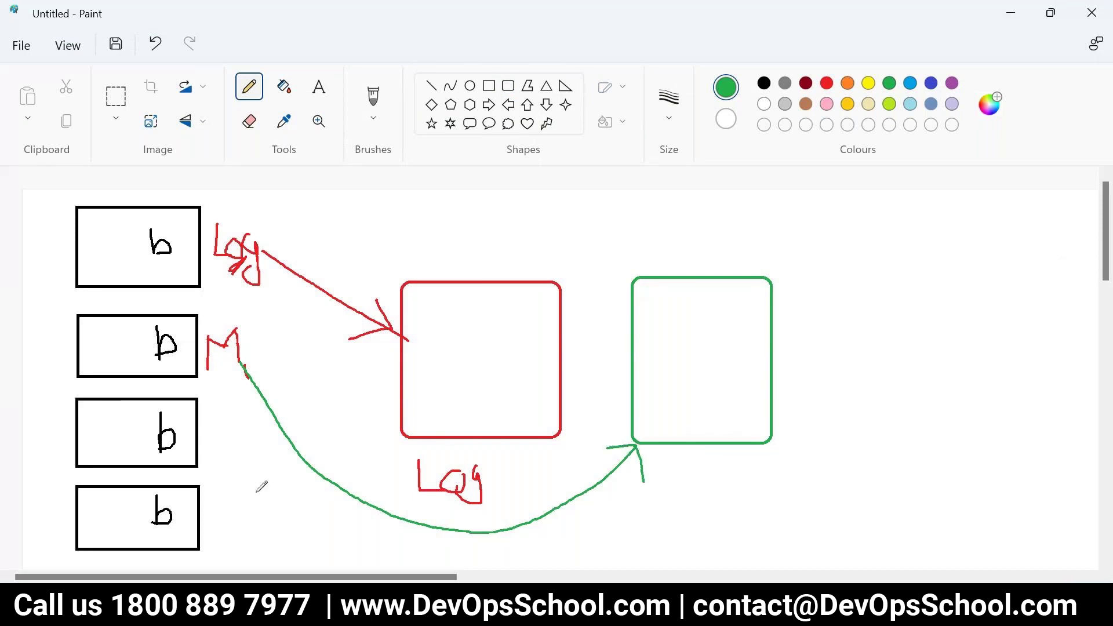
mouse_move(173, 430)
left_mouse_down()
mouse_move(403, 363)
mouse_move(378, 357)
mouse_move(389, 399)
left_mouse_up()
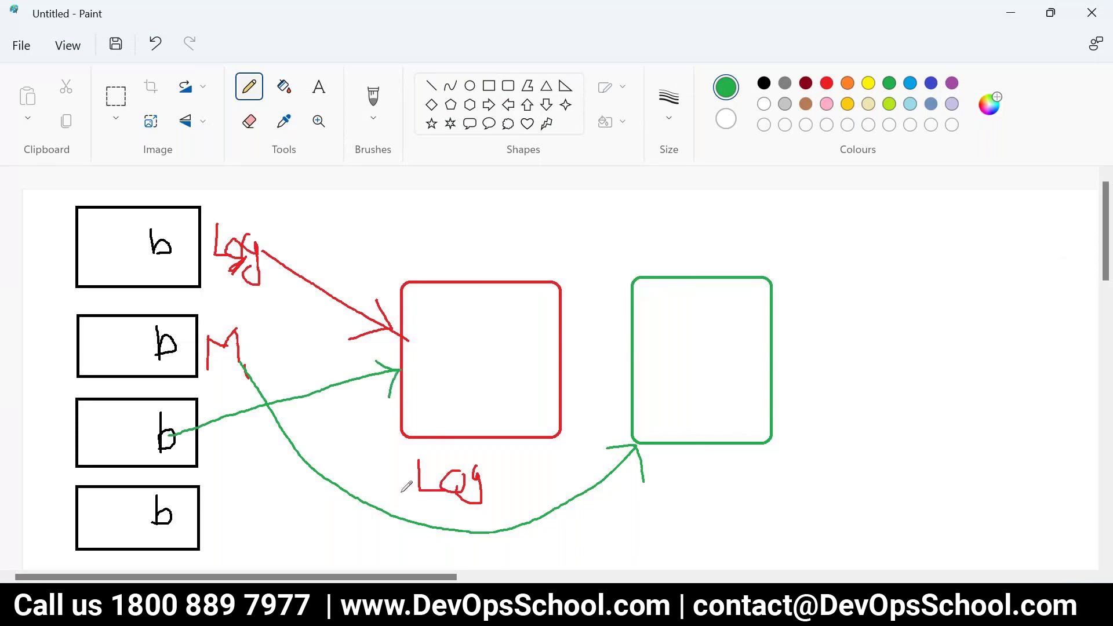
Write ES below the green box, circle inside the red box, and sketch a figure top-right
mouse_move(663, 476)
left_mouse_down()
mouse_move(662, 535)
mouse_move(705, 475)
left_mouse_up()
left_click_drag(666, 517, 694, 503)
left_click_drag(665, 541, 706, 522)
left_click_drag(735, 465, 706, 518)
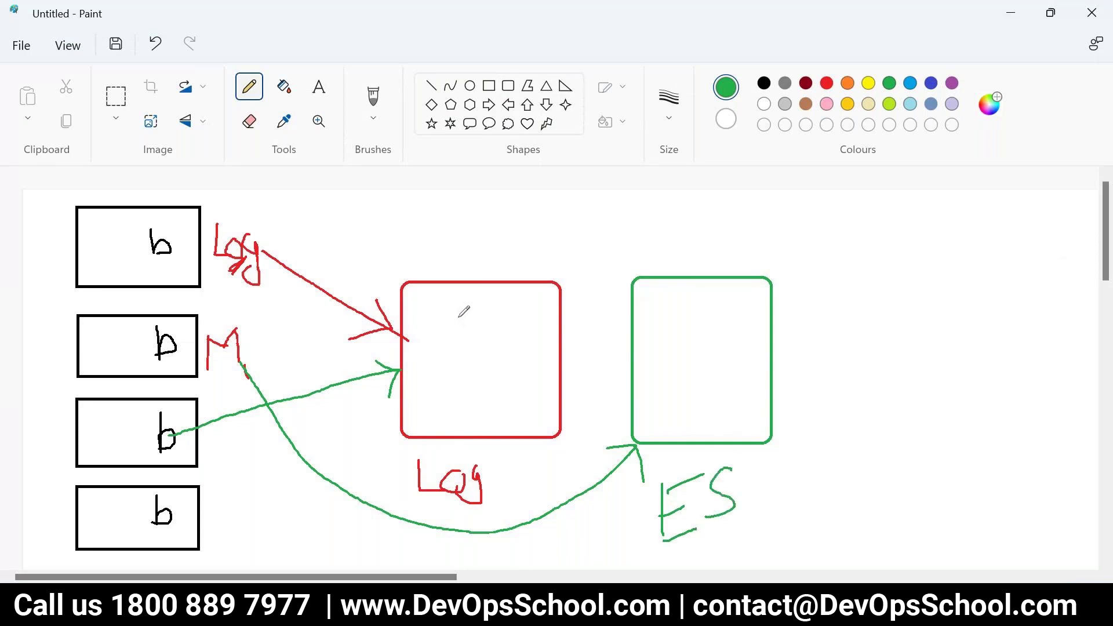
mouse_move(458, 316)
left_mouse_down()
mouse_move(518, 330)
mouse_move(464, 313)
left_mouse_up()
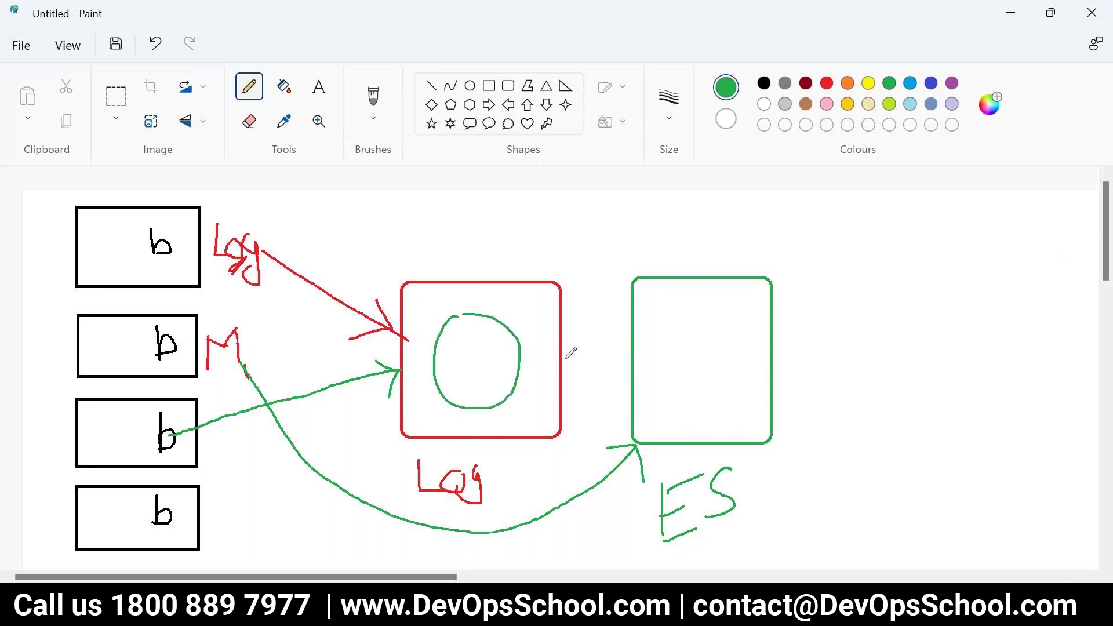
left_click_drag(564, 355, 631, 358)
mouse_move(986, 203)
left_mouse_down()
mouse_move(988, 223)
mouse_move(999, 209)
mouse_move(981, 248)
mouse_move(1005, 253)
mouse_move(991, 233)
left_mouse_up()
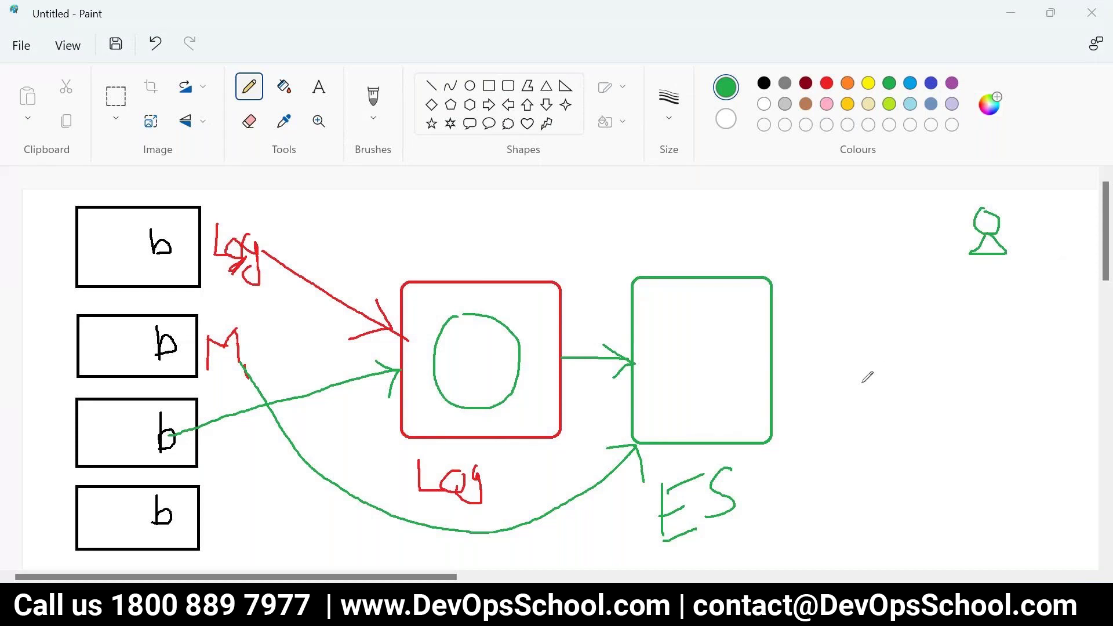
Check the API support note, then draw an arrow from the user figure to the green box
key("alt+Tab")
key("alt+Tab")
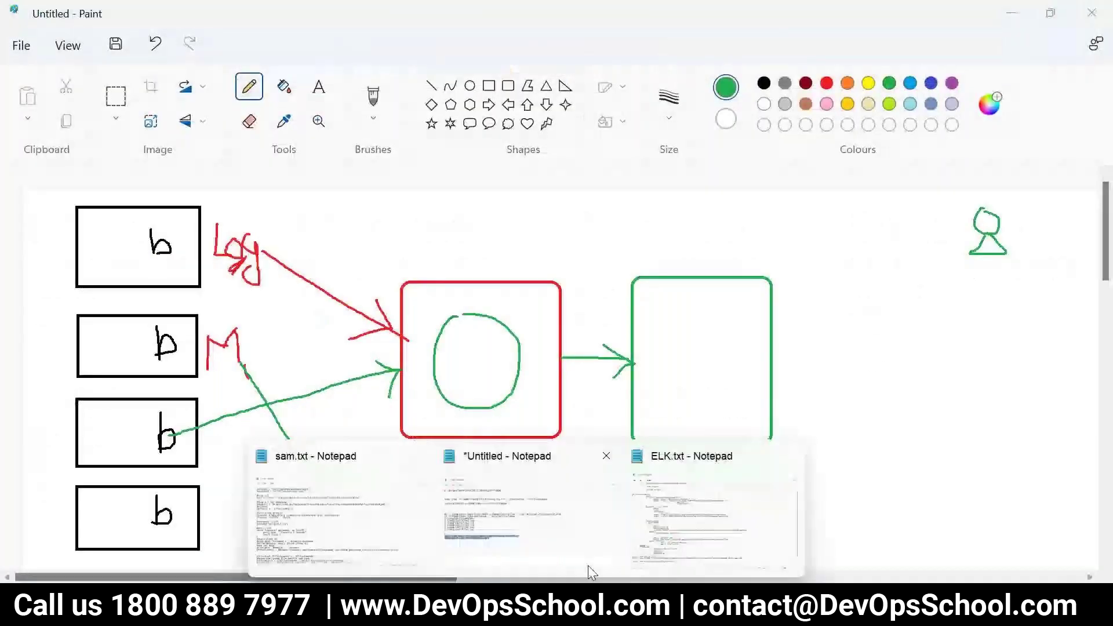
left_click(670, 525)
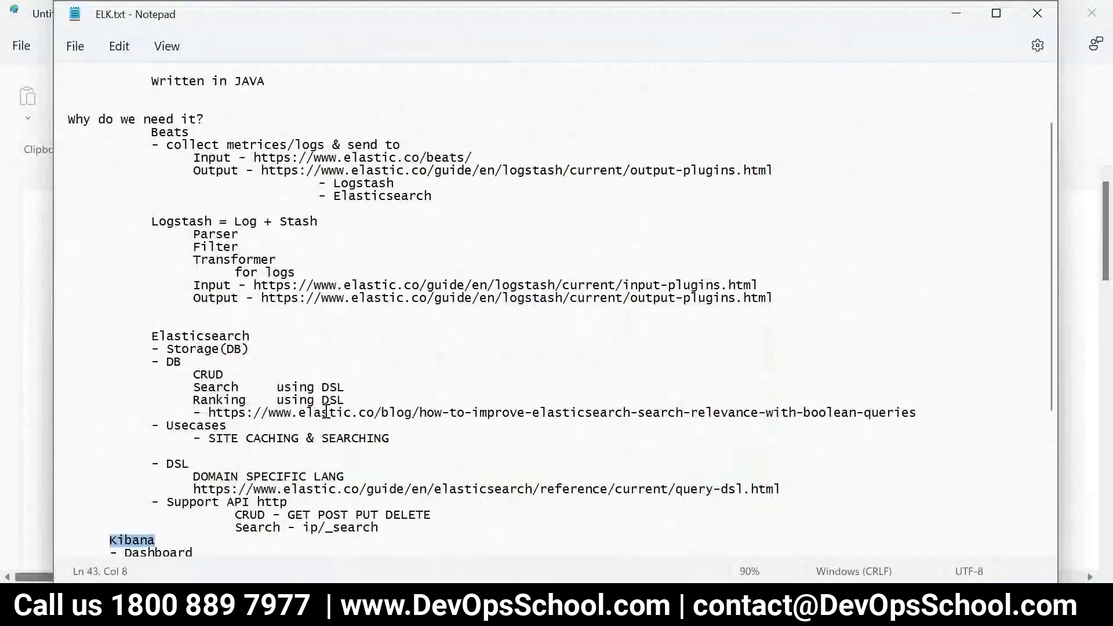
scroll(327, 412, "down", 3)
double_click(187, 386)
key("alt+Tab")
mouse_move(972, 228)
left_mouse_down()
mouse_move(775, 346)
mouse_move(800, 342)
left_mouse_up()
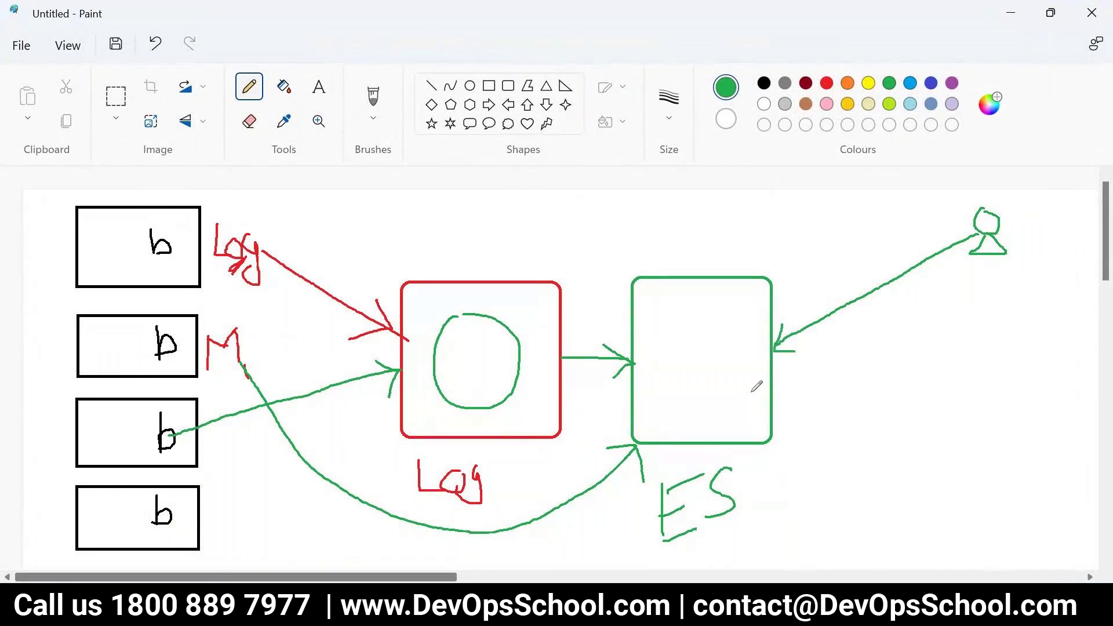
Review the 'Search using DSL' and 'CRUD - GET POST PUT DELETE' note lines
key("alt+Tab")
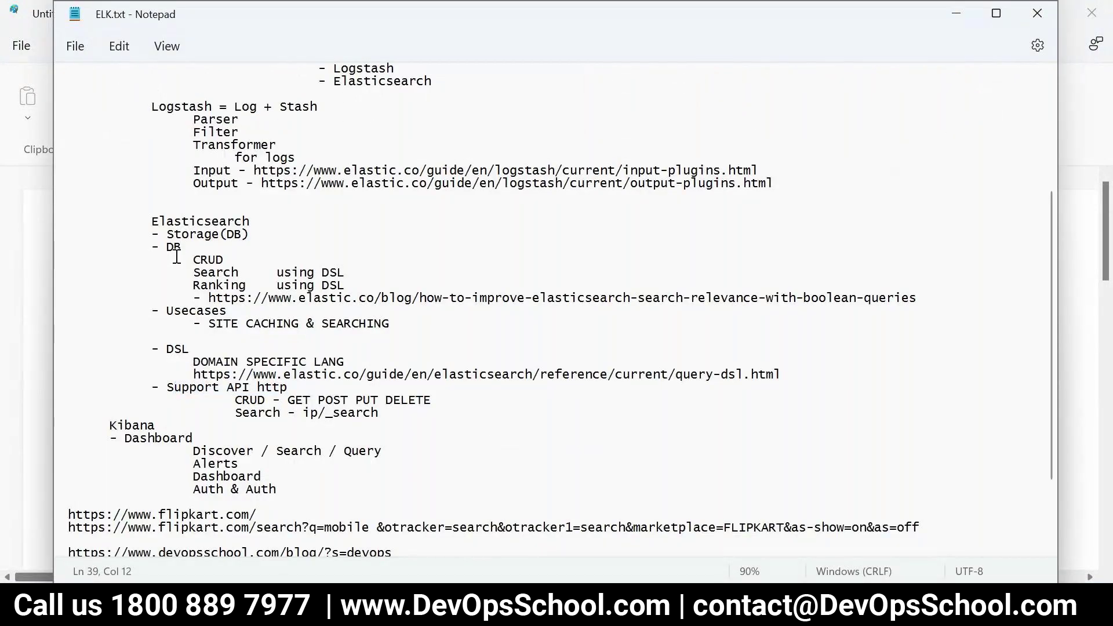
left_click_drag(174, 256, 345, 273)
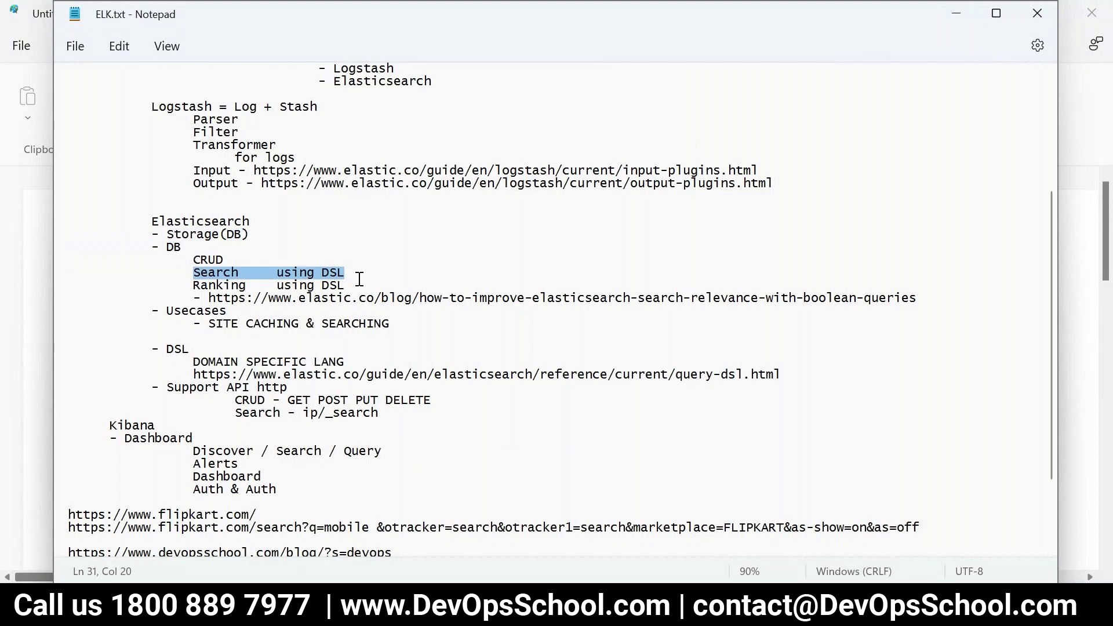
left_click_drag(239, 273, 169, 263)
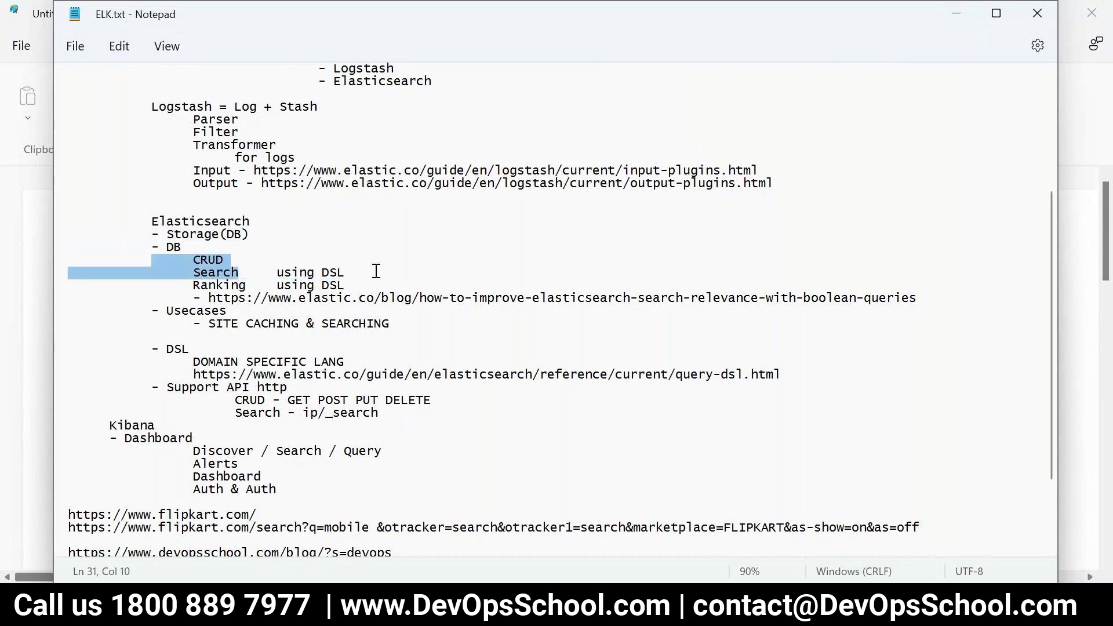
left_click_drag(239, 272, 345, 274)
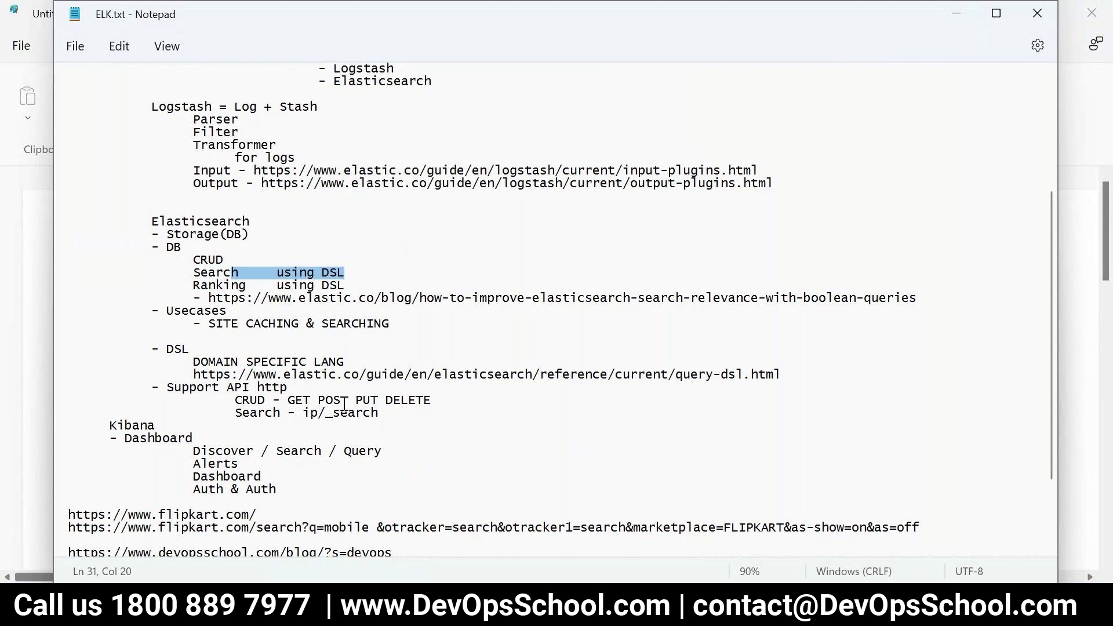
left_click_drag(251, 400, 434, 401)
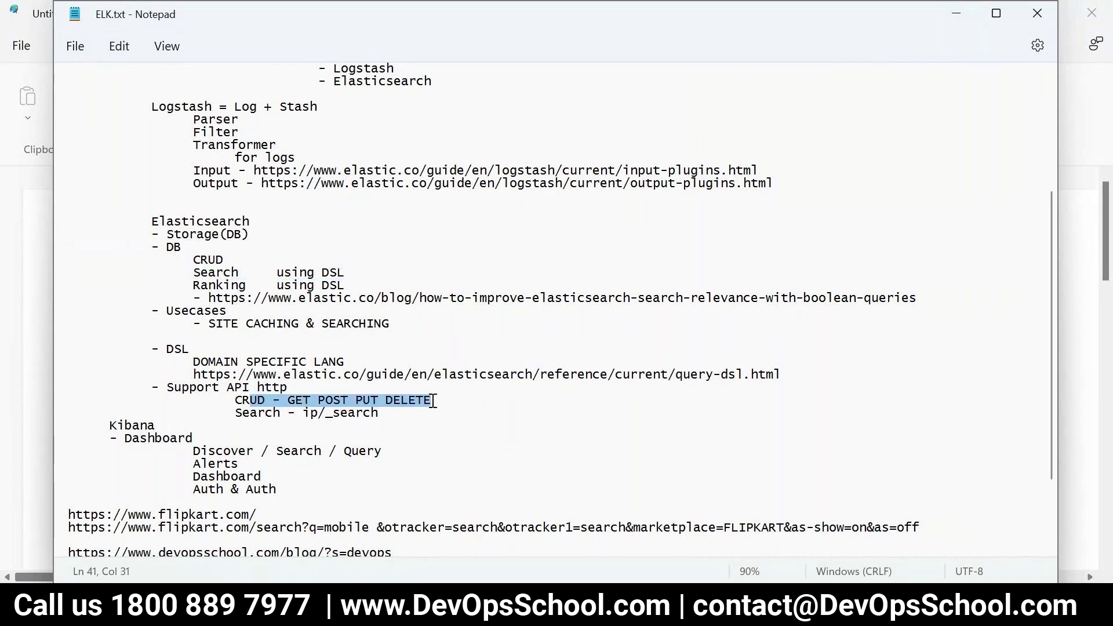
key("alt+Tab")
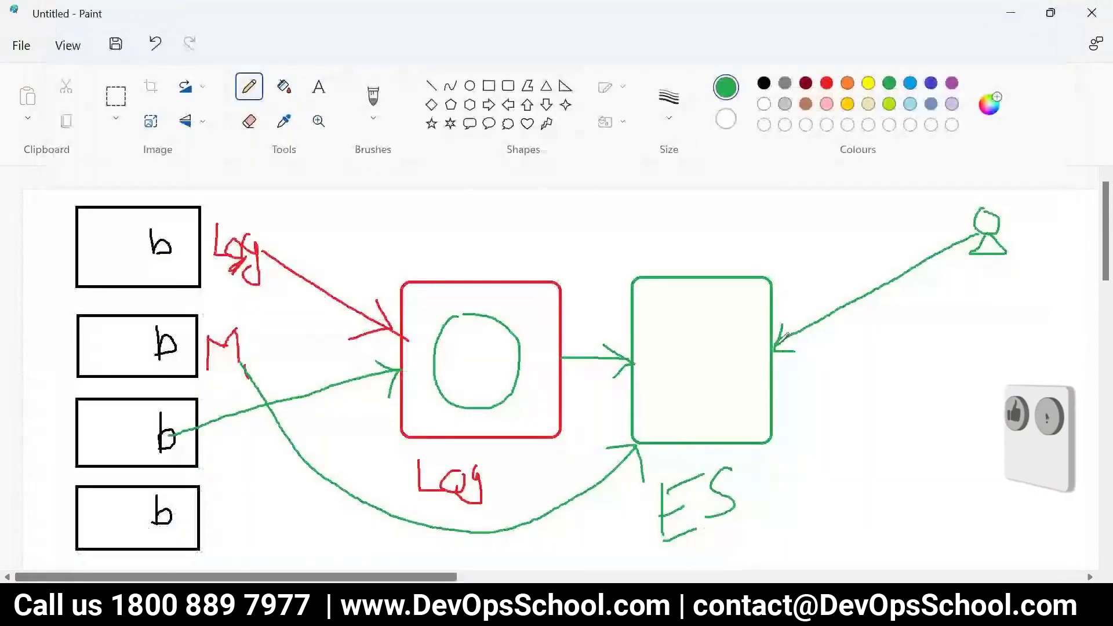
Draw an A at the arrow's end on the ES box, retrace it in red, and reread the CRUD line
mouse_move(776, 352)
left_mouse_down()
mouse_move(796, 348)
mouse_move(799, 361)
left_mouse_up()
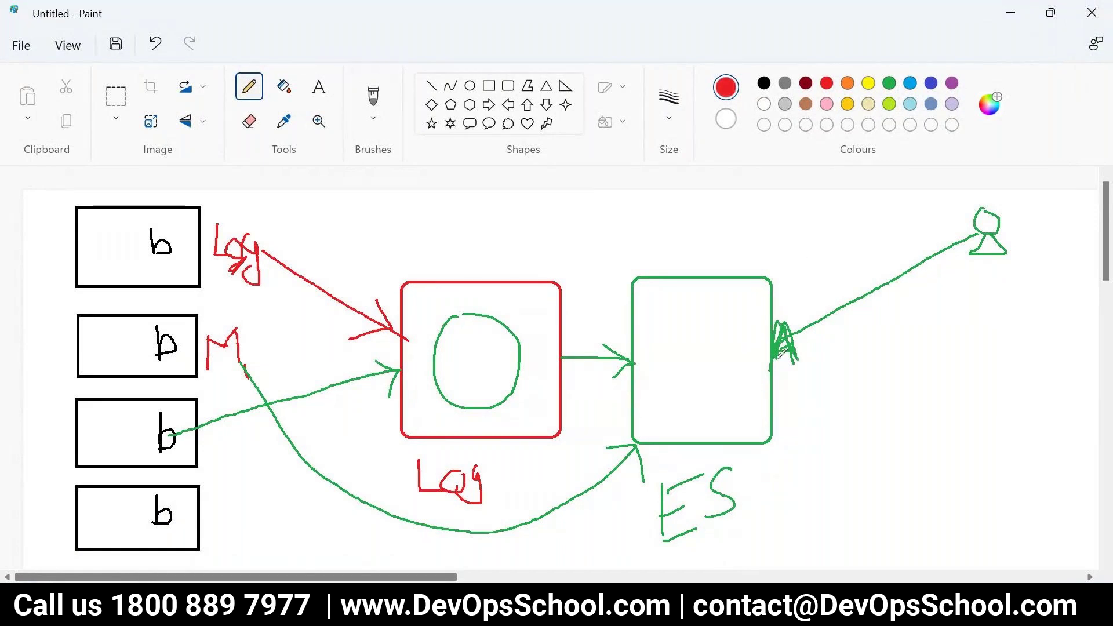
mouse_move(783, 339)
left_mouse_down()
mouse_move(773, 372)
mouse_move(797, 366)
mouse_move(794, 350)
left_mouse_up()
key("alt+Tab")
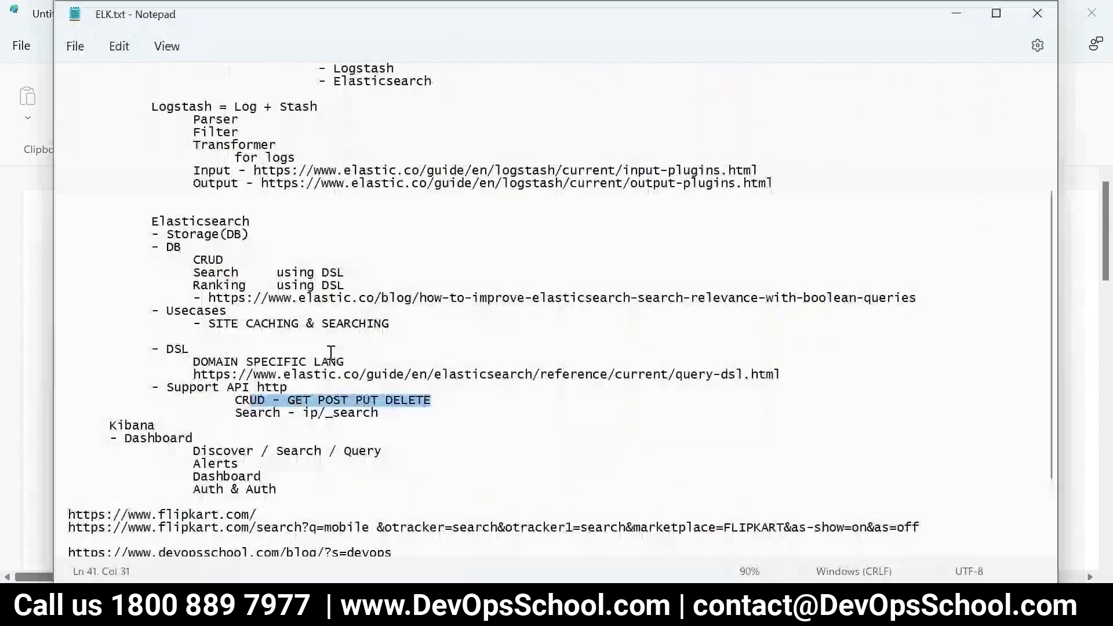
left_click(367, 402)
left_click_drag(368, 403, 331, 414)
left_click(365, 408)
left_click_drag(235, 401, 469, 405)
key("alt+Tab")
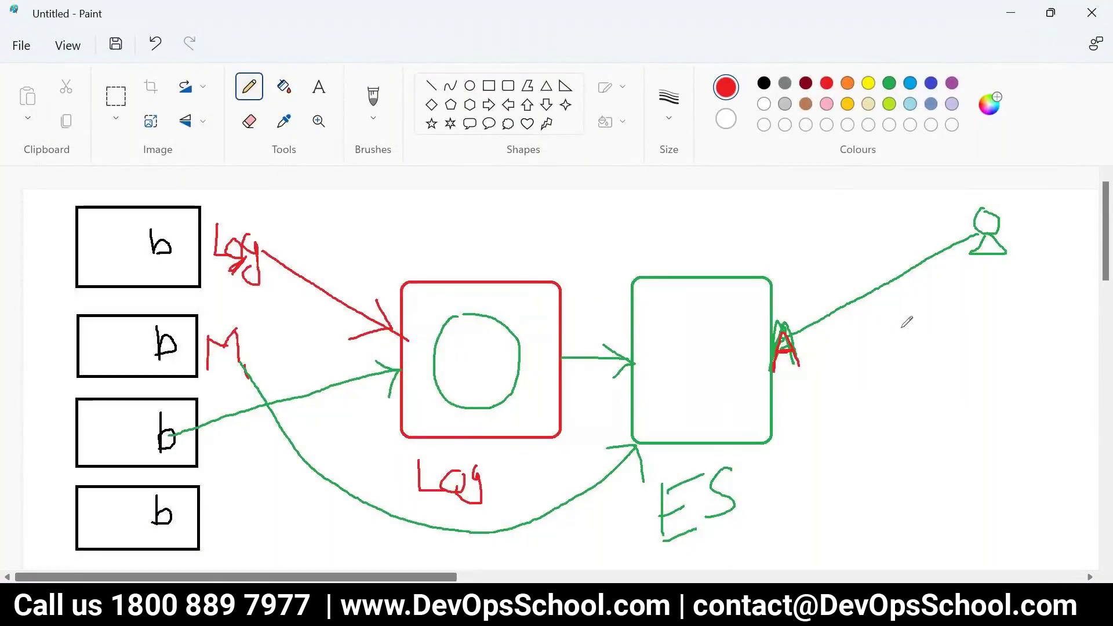
Undo a stray stroke, then draw a red box below the user figure and write K inside
left_click_drag(900, 324, 901, 393)
key("ctrl+z")
mouse_move(855, 356)
left_mouse_down()
mouse_move(856, 474)
mouse_move(988, 481)
mouse_move(985, 348)
mouse_move(867, 358)
mouse_move(890, 426)
left_mouse_up()
mouse_move(912, 385)
left_mouse_down()
mouse_move(893, 416)
mouse_move(924, 421)
left_mouse_up()
Link the user figure to K and K to the green box, then write a letter inside the green box
mouse_move(989, 258)
left_mouse_down()
mouse_move(959, 346)
mouse_move(991, 328)
left_mouse_up()
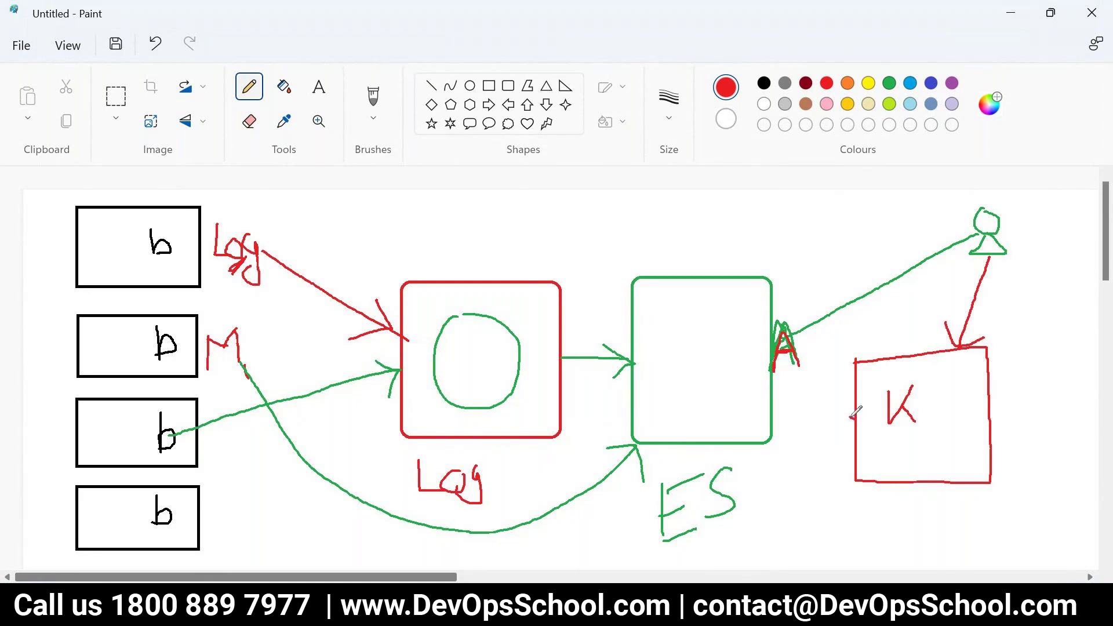
mouse_move(859, 415)
left_mouse_down()
mouse_move(773, 383)
mouse_move(791, 403)
mouse_move(796, 383)
left_mouse_up()
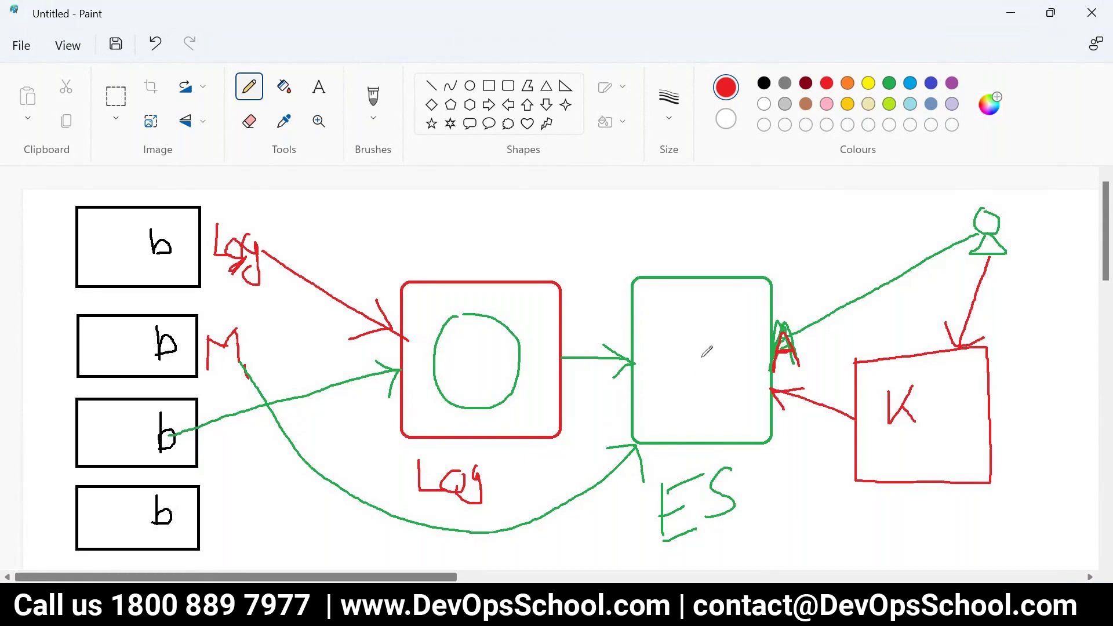
mouse_move(713, 331)
left_mouse_down()
mouse_move(681, 343)
mouse_move(687, 381)
left_mouse_up()
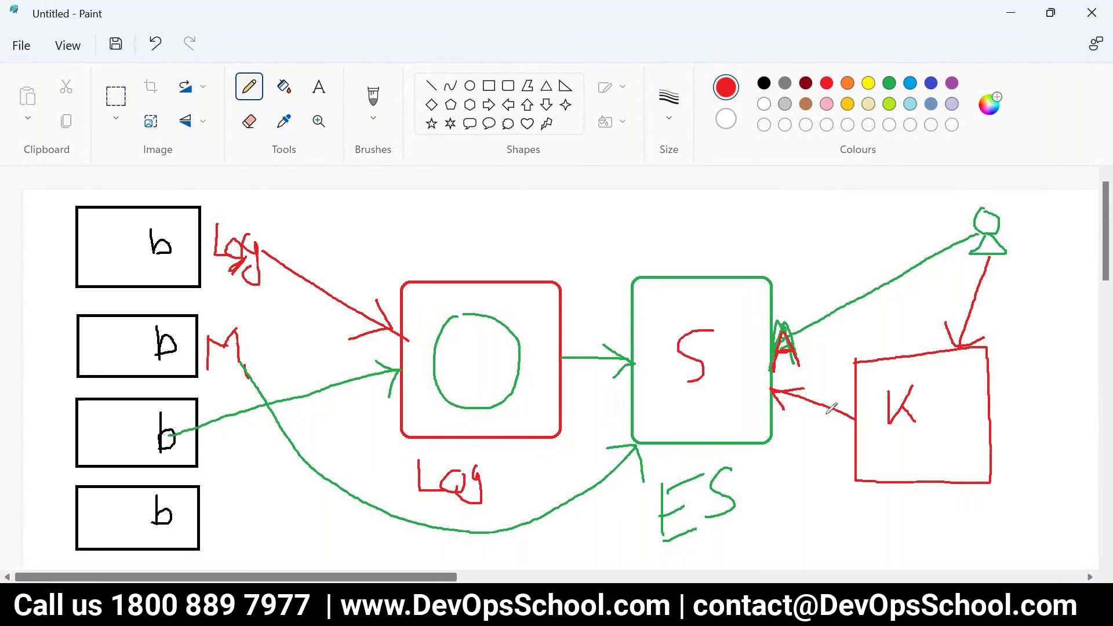
key("ctrl+z")
mouse_move(701, 329)
left_mouse_down()
mouse_move(700, 369)
mouse_move(695, 359)
mouse_move(721, 378)
left_mouse_up()
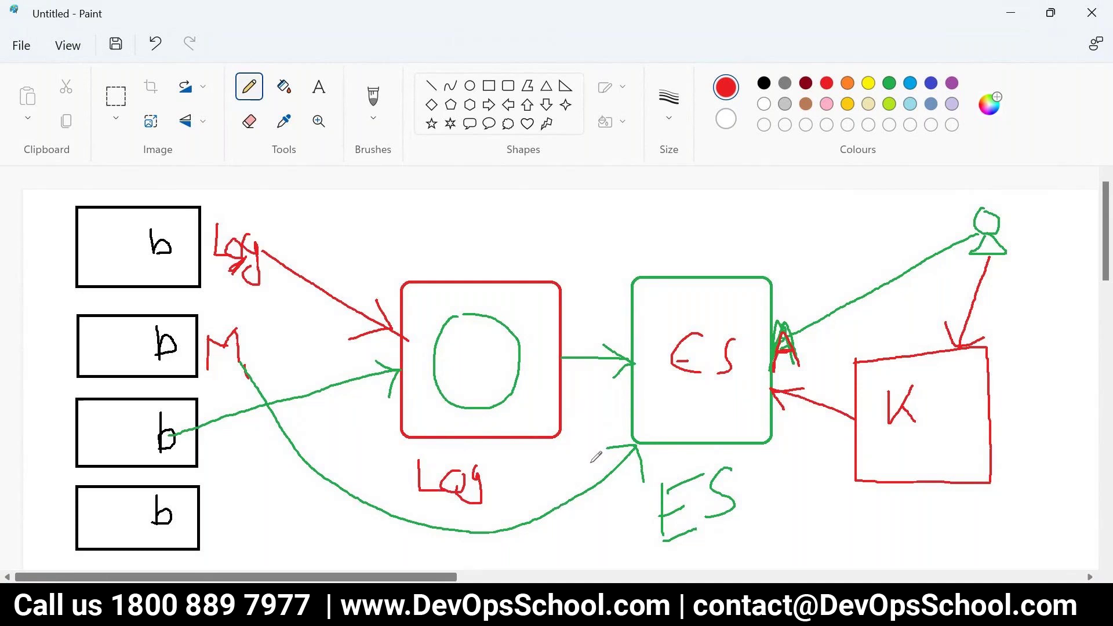
Tick the third b box, mark the top two b's, circle Log, and retrace the ES arrow red
left_click_drag(47, 421, 87, 408)
left_click_drag(166, 243, 163, 266)
left_click_drag(169, 329, 164, 344)
left_click_drag(487, 452, 483, 450)
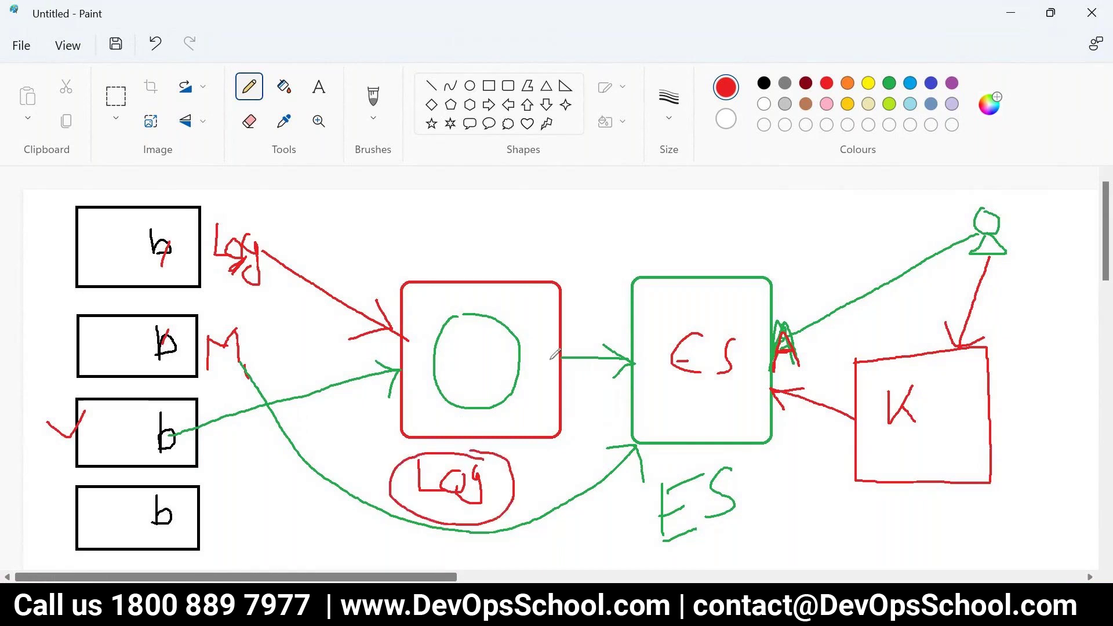
mouse_move(548, 358)
left_mouse_down()
mouse_move(620, 353)
mouse_move(630, 361)
mouse_move(609, 380)
left_mouse_up()
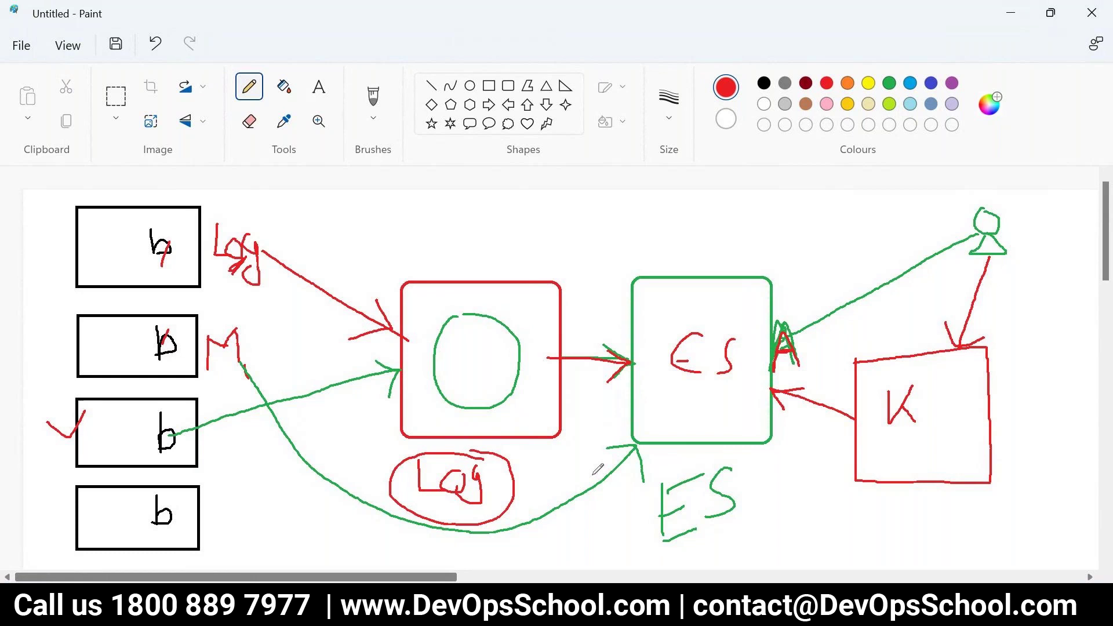
key("alt+Tab")
left_click(296, 372)
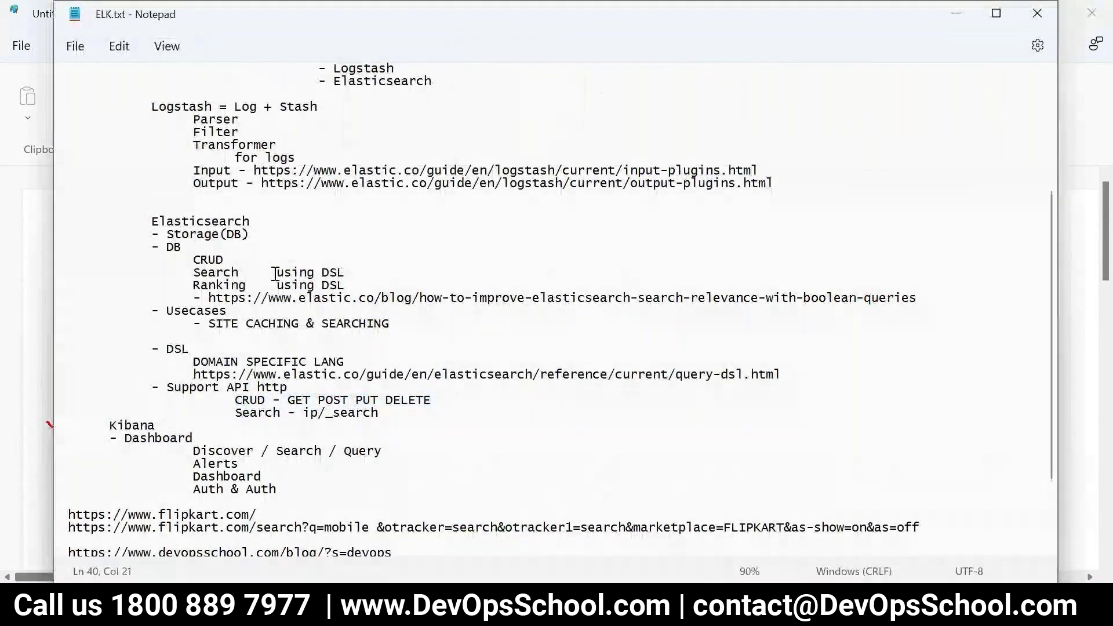
double_click(209, 260)
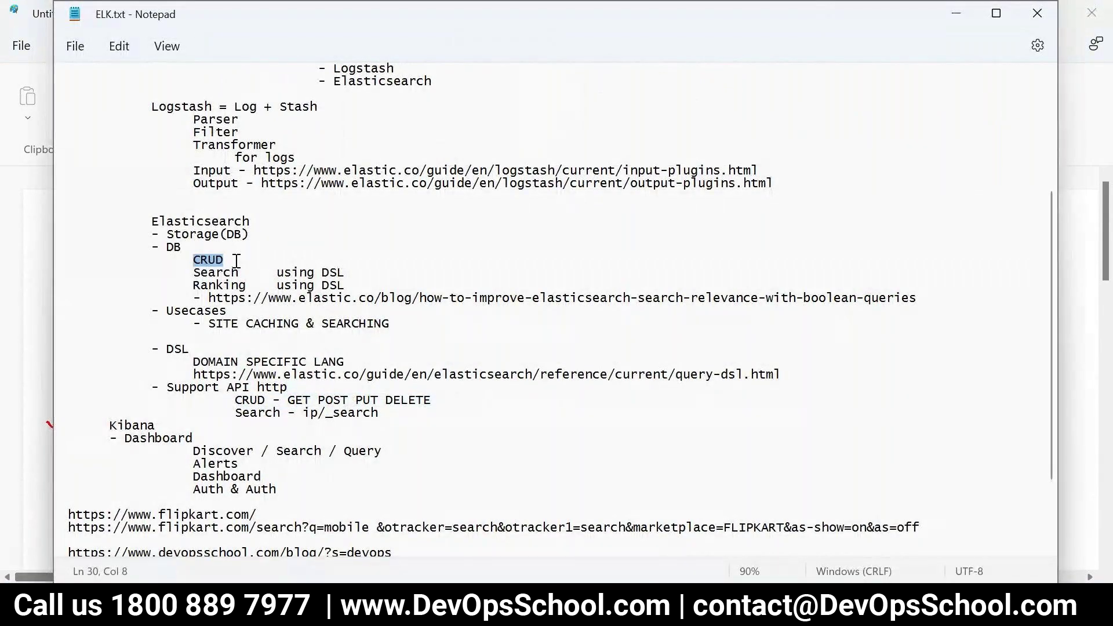
left_click_drag(193, 272, 368, 270)
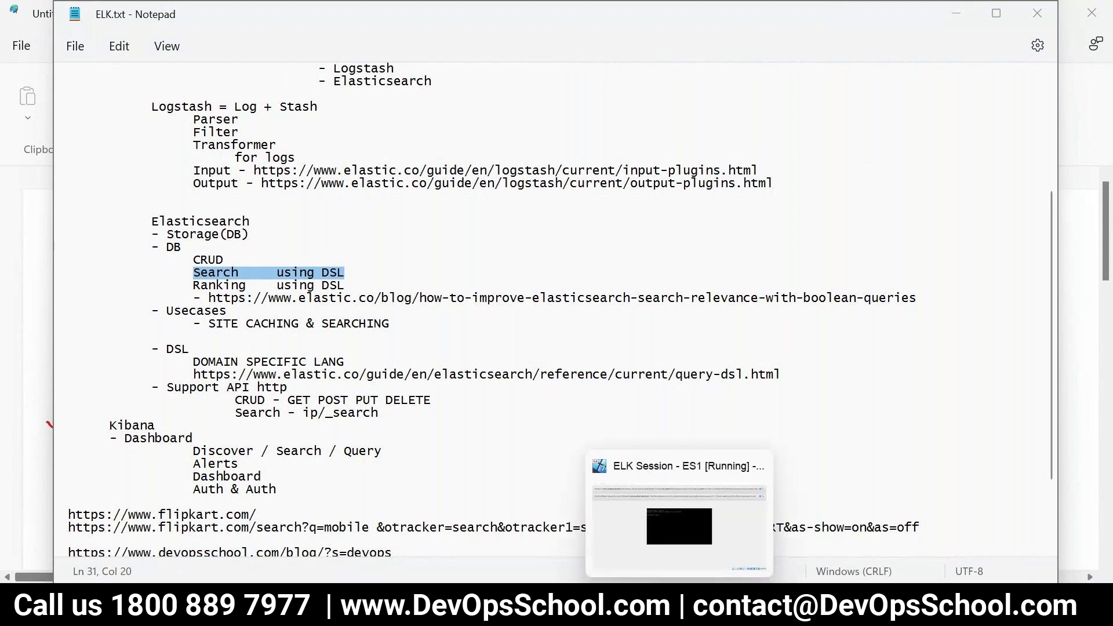
left_click(521, 609)
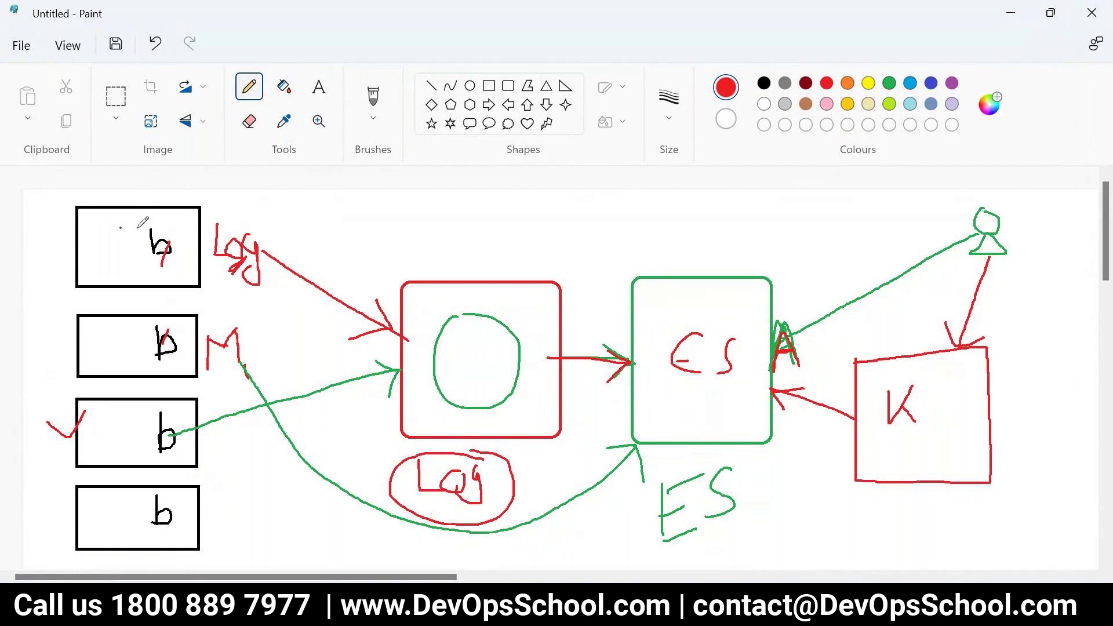
Draw a red bracket along the four b boxes and tick each one
mouse_move(140, 228)
left_mouse_down()
mouse_move(119, 228)
mouse_move(112, 417)
mouse_move(139, 528)
left_mouse_up()
left_click_drag(54, 259, 91, 230)
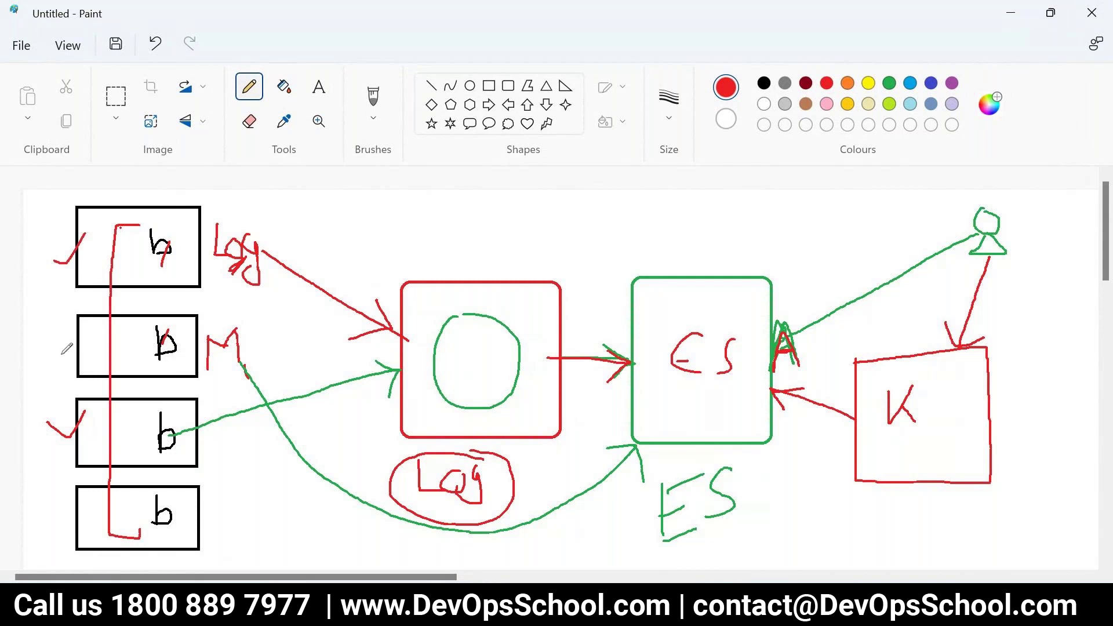
left_click_drag(57, 349, 98, 323)
mouse_move(49, 416)
left_mouse_down()
mouse_move(69, 426)
mouse_move(91, 405)
left_mouse_up()
mouse_move(51, 512)
left_mouse_down()
mouse_move(61, 527)
mouse_move(86, 498)
left_mouse_up()
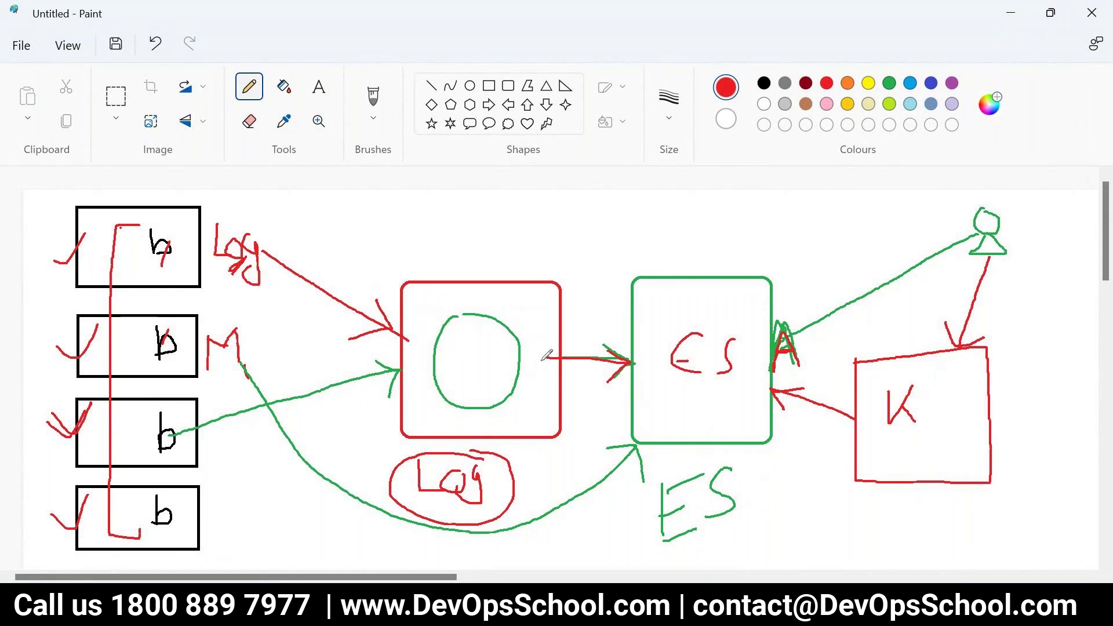
Thicken the red arrow into the green box and underline ES
left_click_drag(539, 359, 743, 369)
left_click_drag(683, 387, 756, 376)
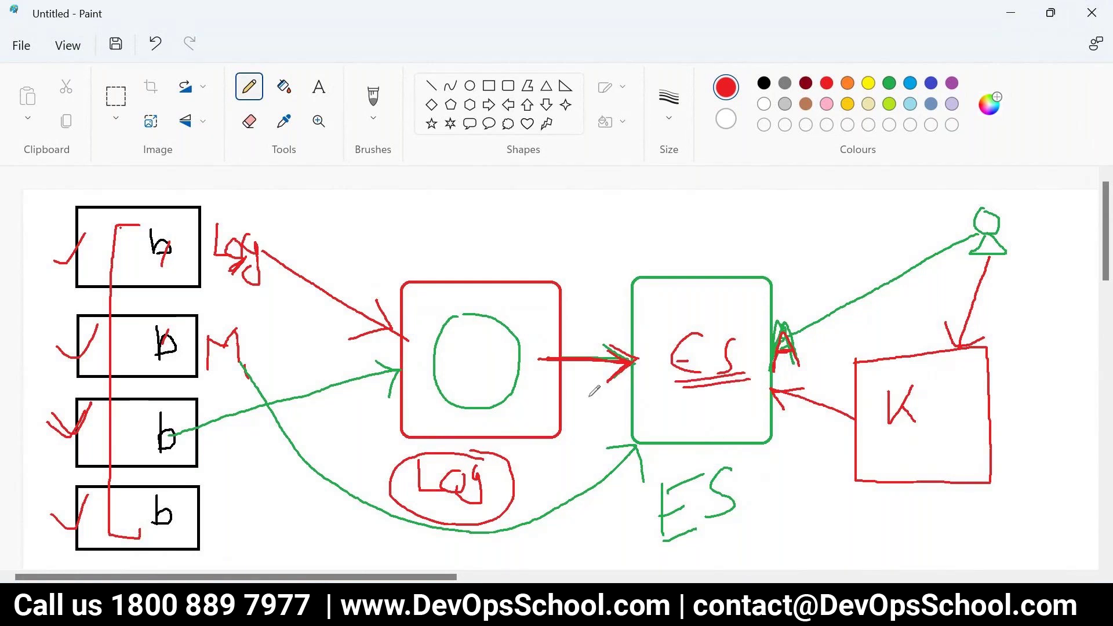
left_click_drag(535, 359, 639, 356)
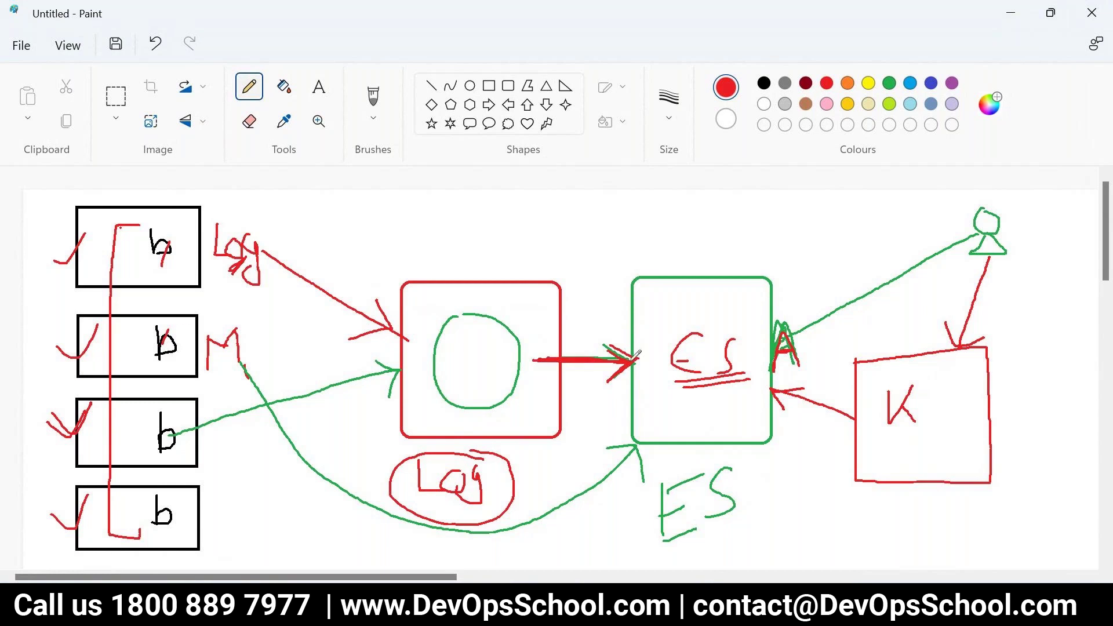